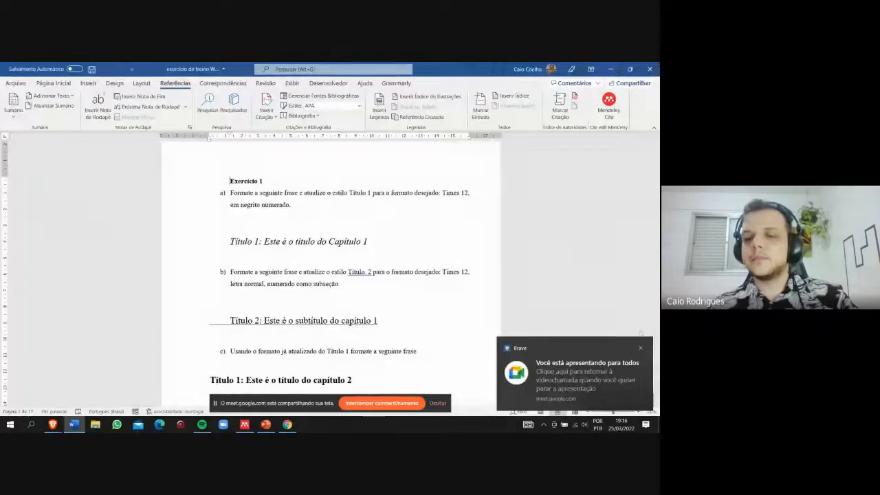
- Dismiss the screen-sharing notification and hide the meeting's sharing bar to clear the view of the document
scroll(337, 217, "down", 1)
scroll(337, 217, "up", 1)
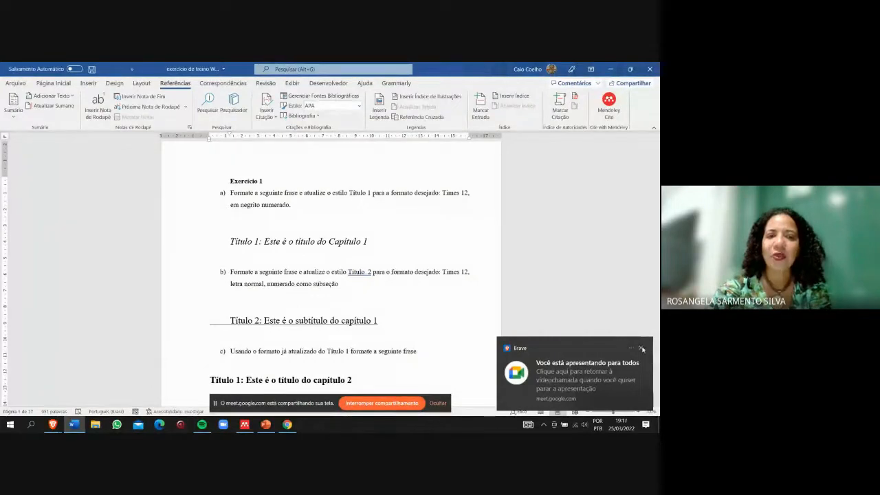
left_click(641, 348)
left_click(438, 405)
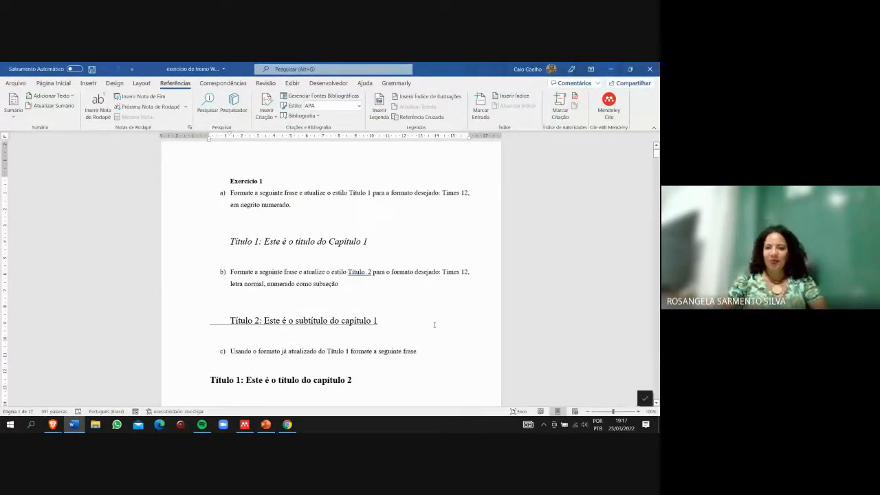
- Format the chapter 1 title under item a as 12 pt bold text without italics
triple_click(246, 204)
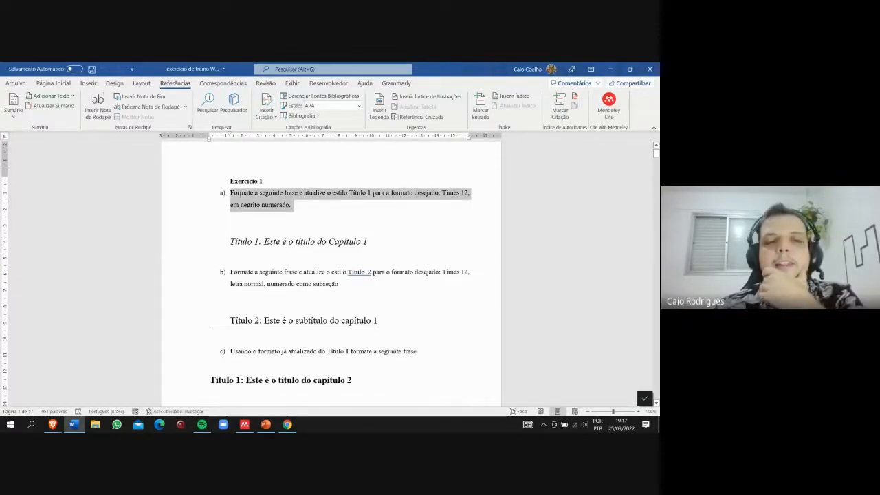
scroll(332, 177, "down", 1)
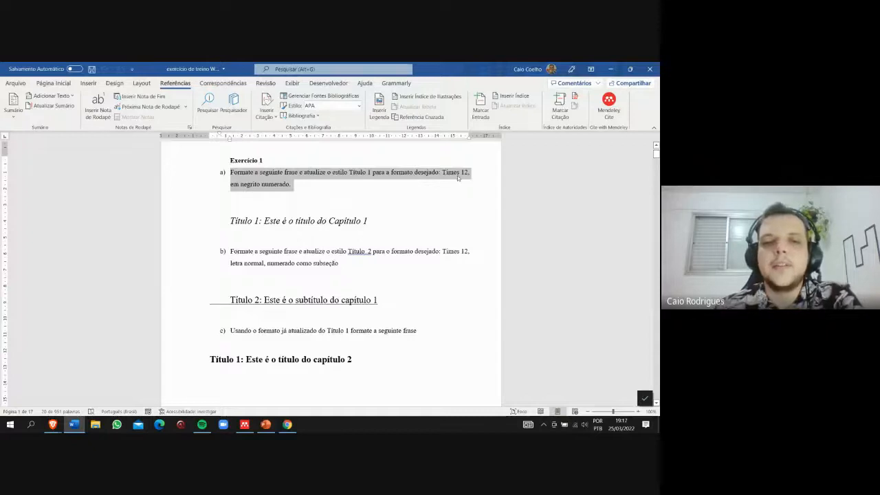
left_click_drag(391, 222, 194, 218)
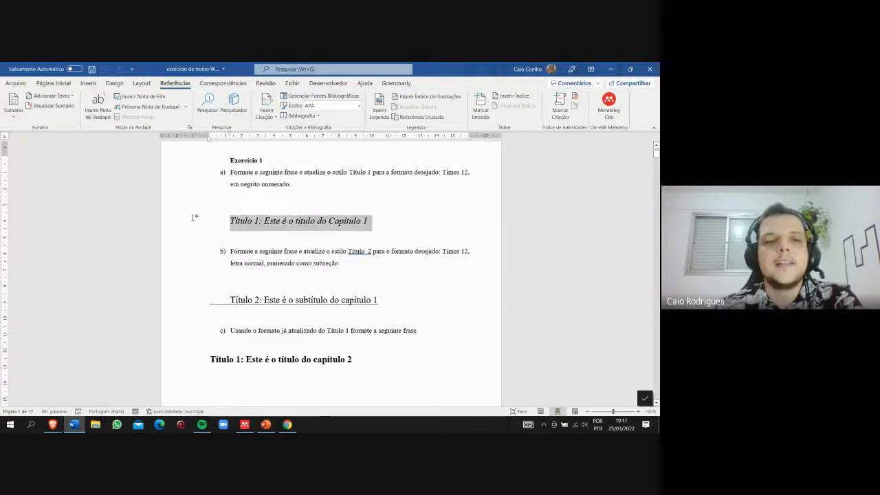
left_click(53, 83)
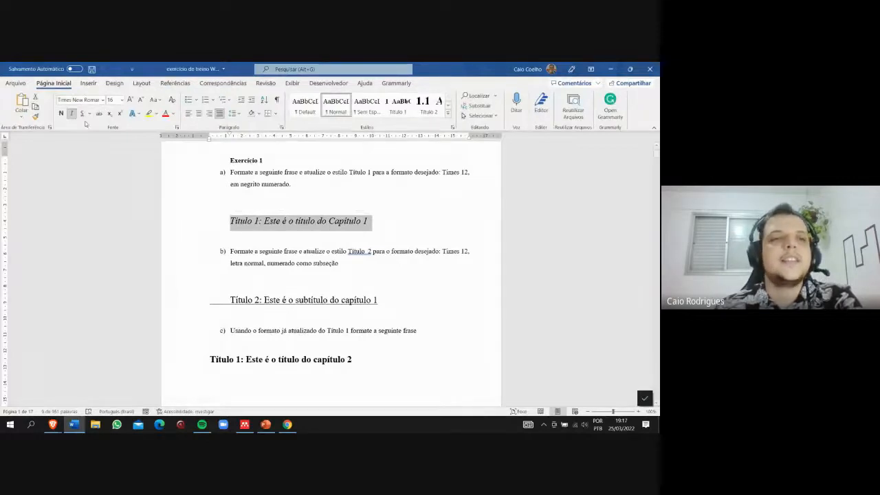
left_click(72, 115)
left_click(114, 100)
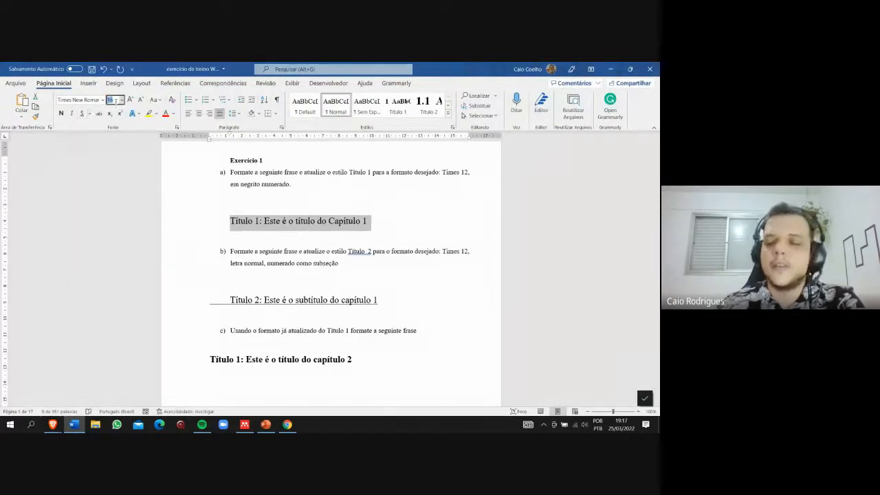
key("Return")
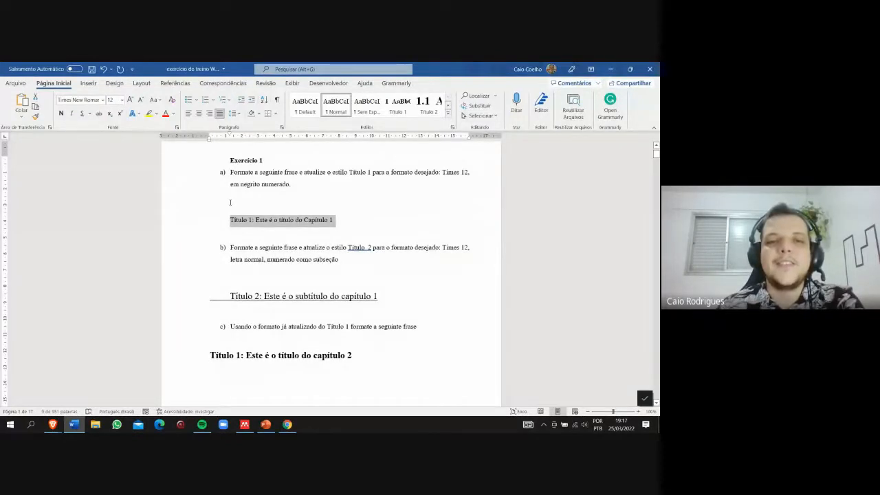
left_click(60, 113)
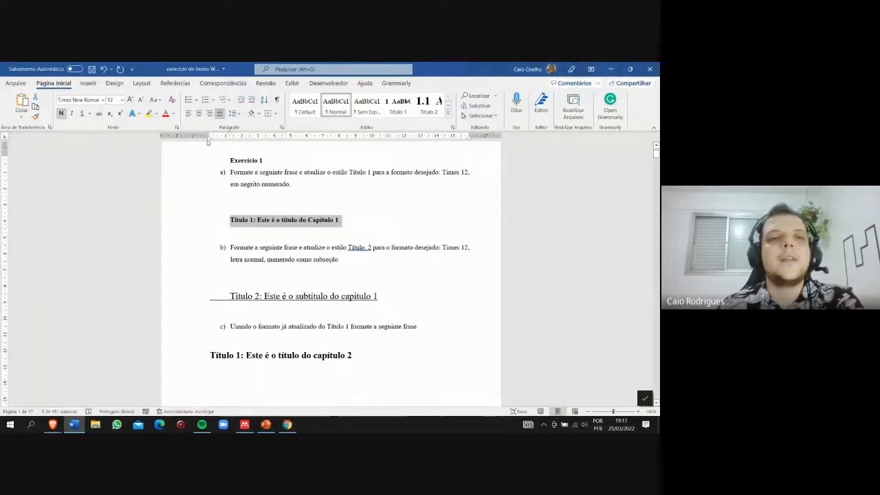
- Apply simple numbering to the chapter 1 title under item a
left_click(213, 100)
left_click(213, 100)
left_click(206, 100)
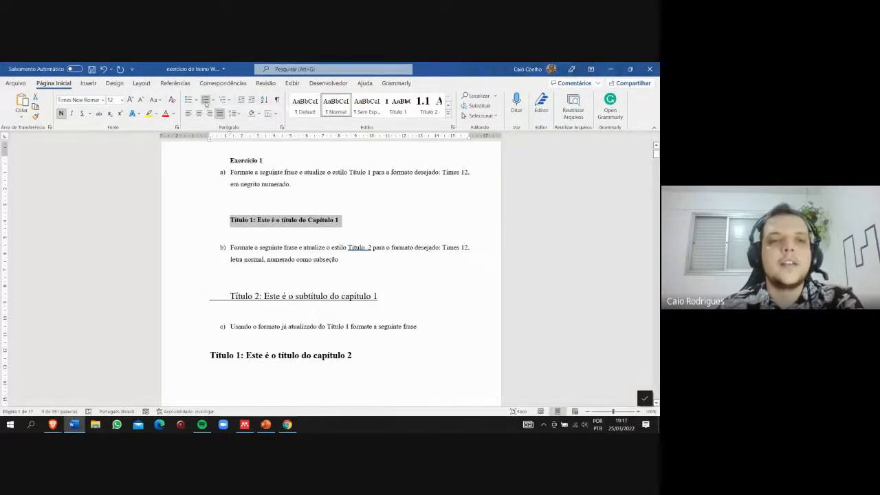
left_click(230, 100)
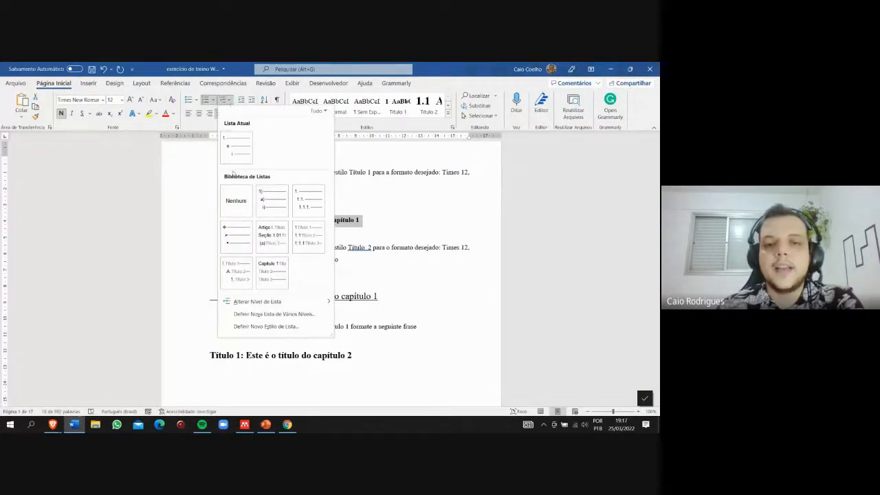
left_click(191, 160)
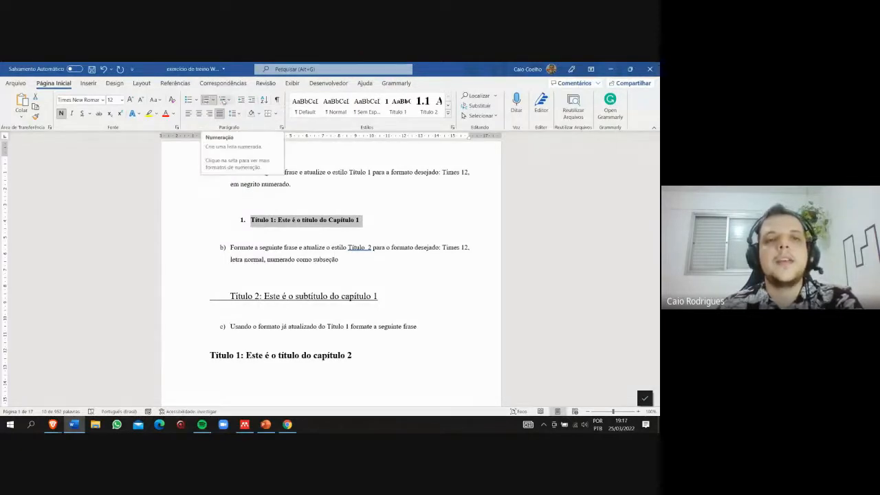
- Number the chapter 1 title with the multilevel list format 1 Título 1, 1.1 Título 2, 1.1.1 Título 3
left_click(230, 101)
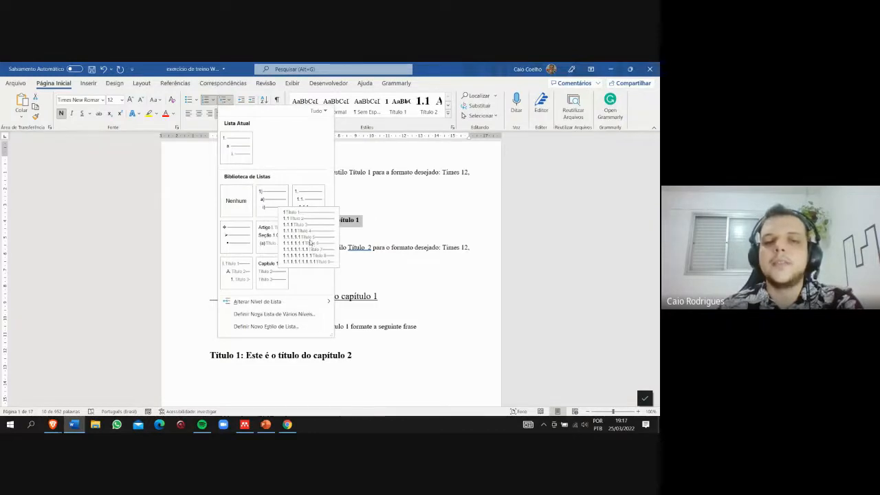
left_click(311, 242)
left_click(361, 223)
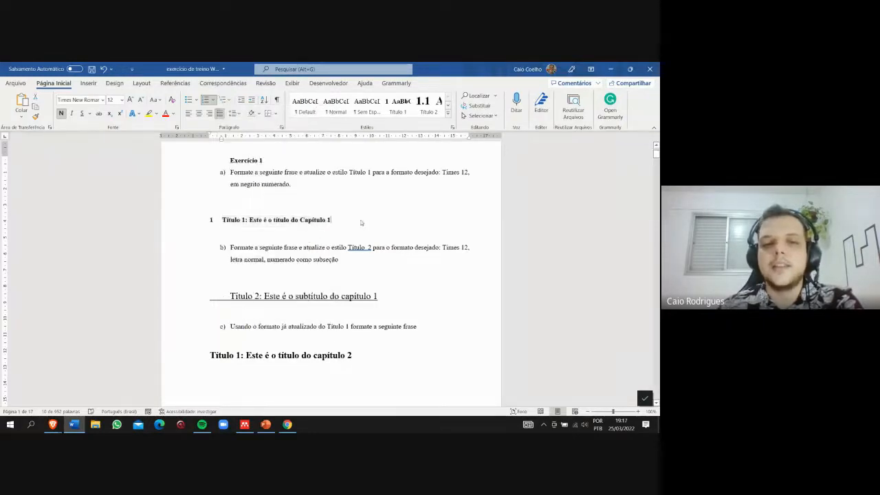
- Update the Título 1 style to match the formatting of the numbered chapter 1 title
left_click_drag(334, 222, 221, 221)
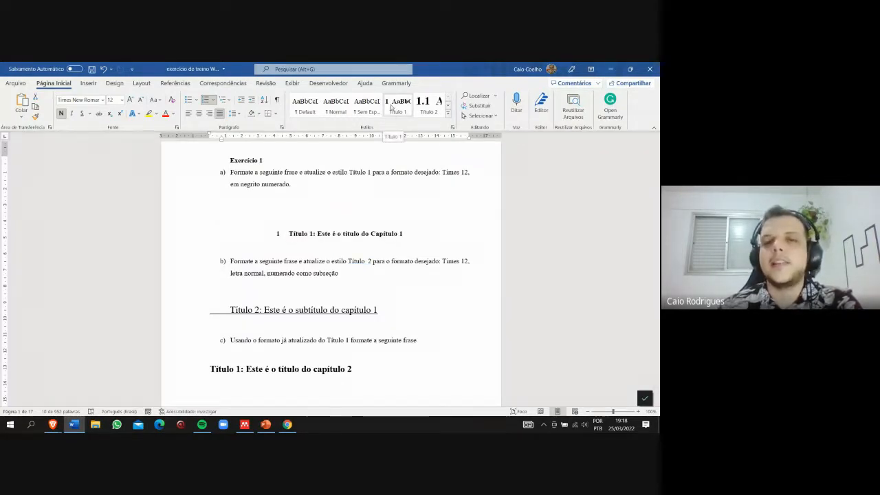
left_click(393, 104)
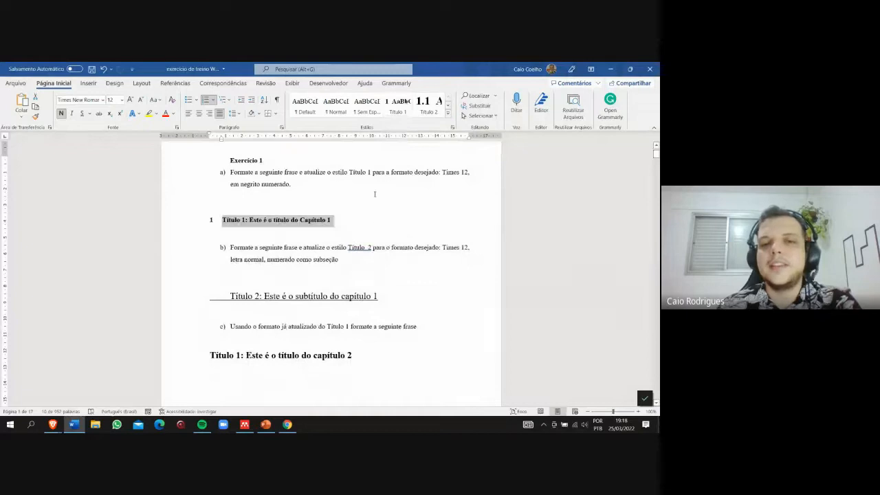
right_click(396, 111)
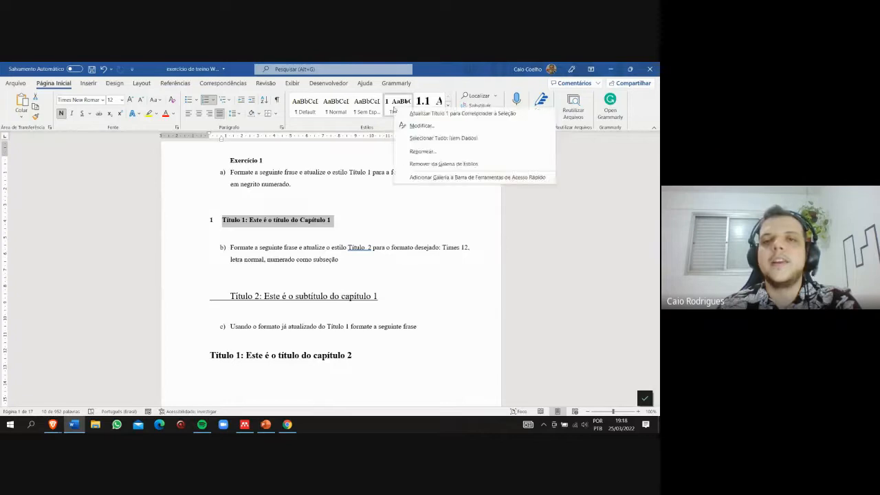
left_click(408, 114)
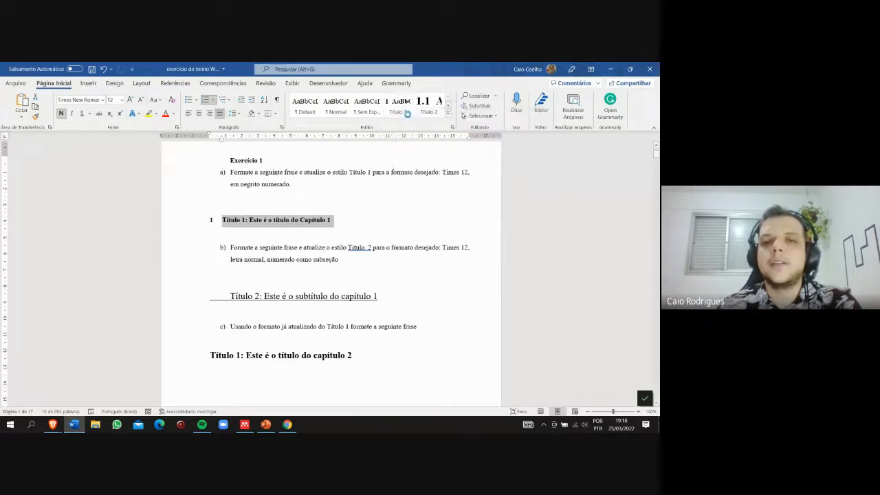
- Try the Título 1 style on the blank line below the chapter 1 title, and restore a plain blank line there
left_click(360, 229)
left_click(401, 112)
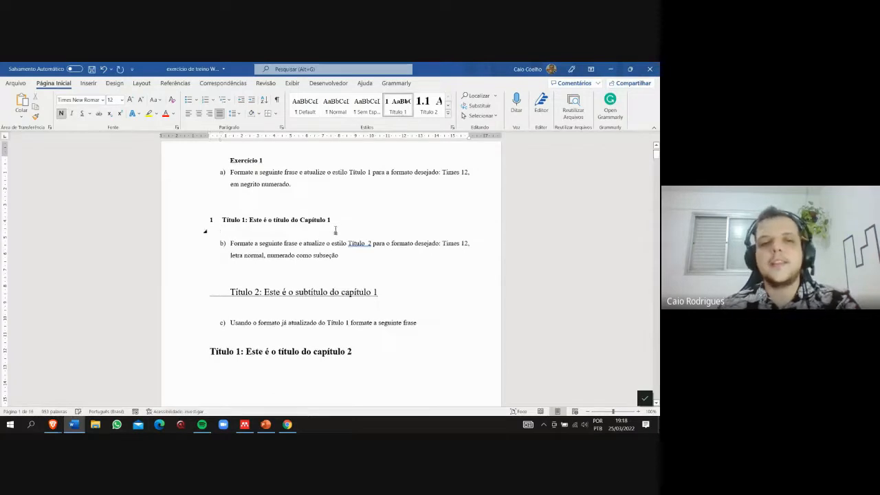
key("BackSpace")
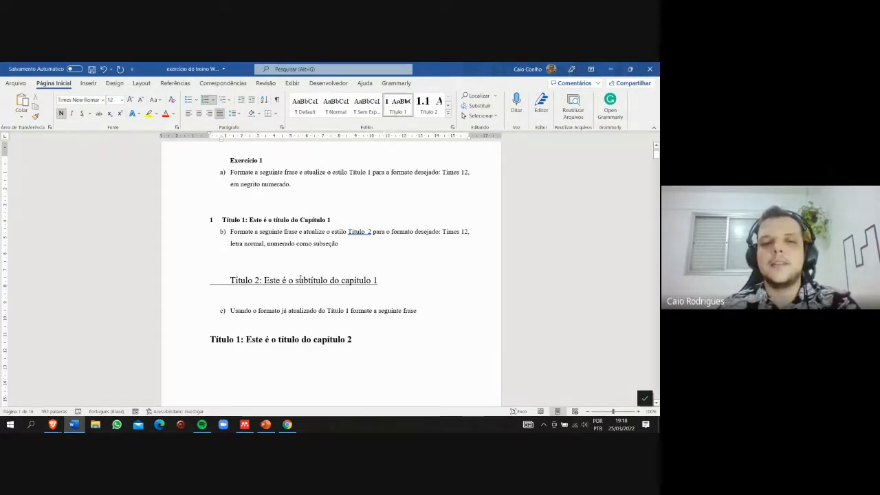
key("Return")
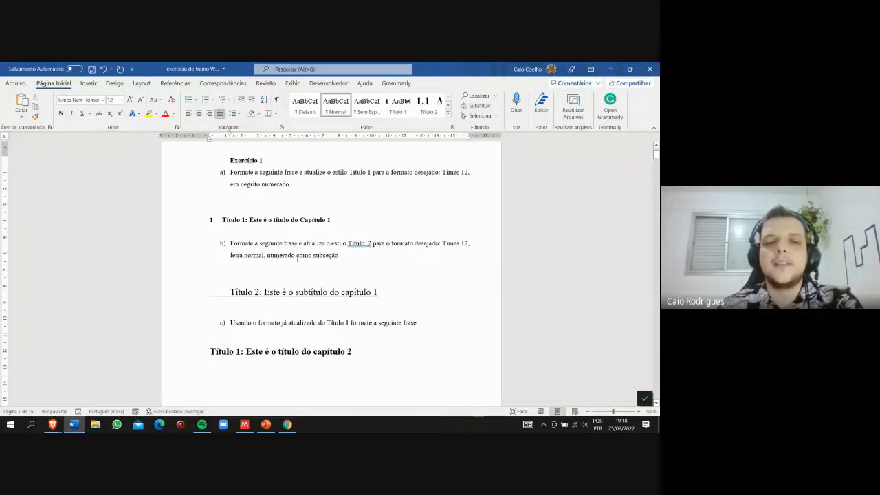
- Set the chapter 1 subtitle under item b to 12 pt without underline and delete the underlined gap before it
left_click_drag(377, 292, 228, 281)
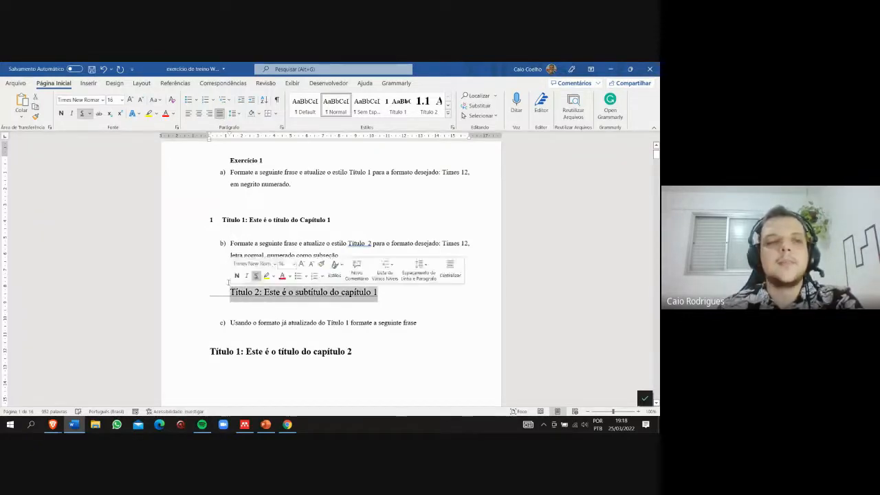
left_click(114, 99)
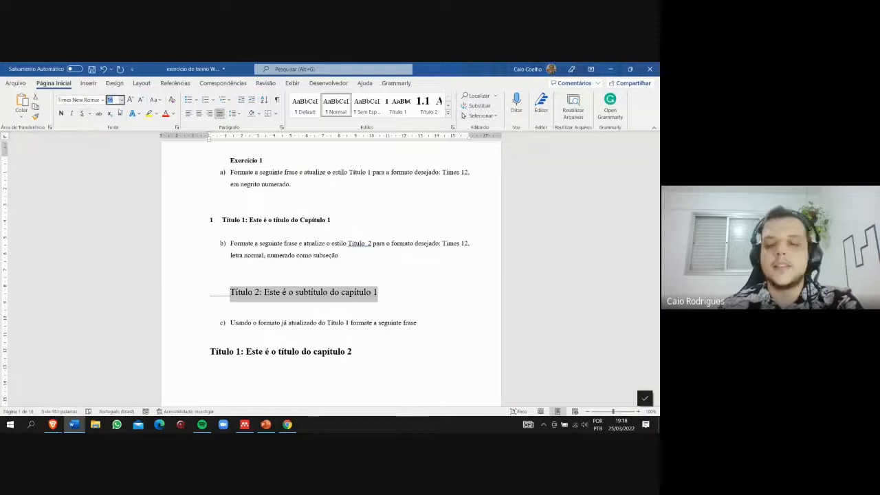
type("12")
key("Return")
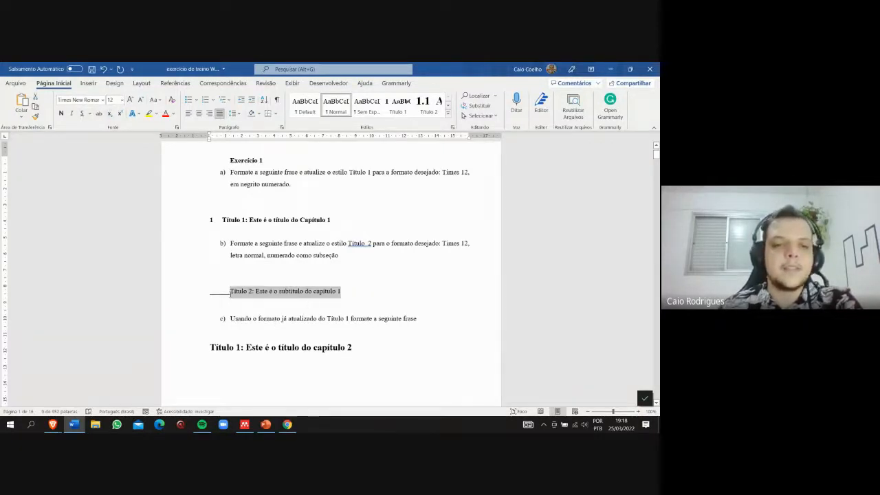
left_click_drag(231, 293, 207, 297)
key("BackSpace")
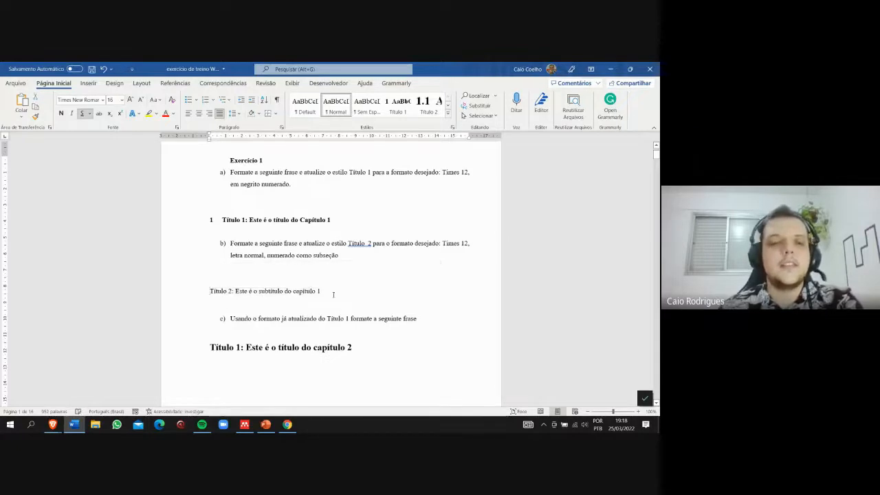
- Apply the multilevel list format 1 Título 1, 1.1 Título 2, 1.1.1 Título 3 to the chapter 1 subtitle
left_click_drag(334, 295, 207, 292)
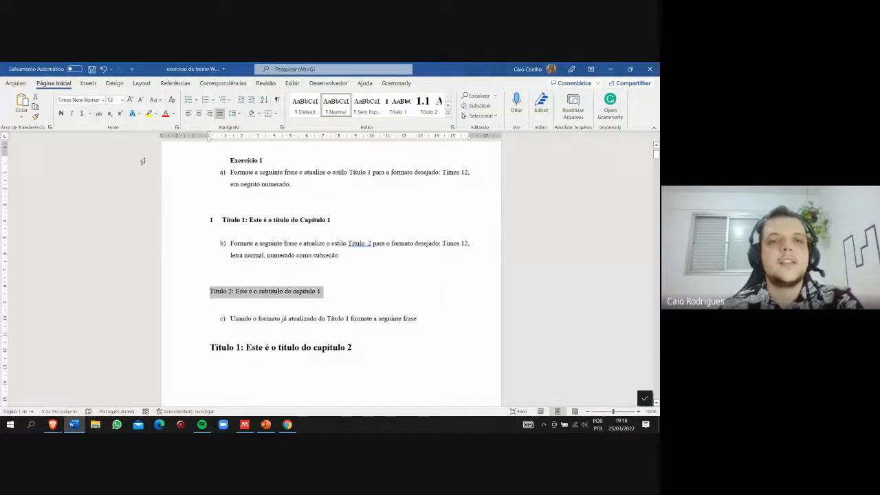
left_click(231, 102)
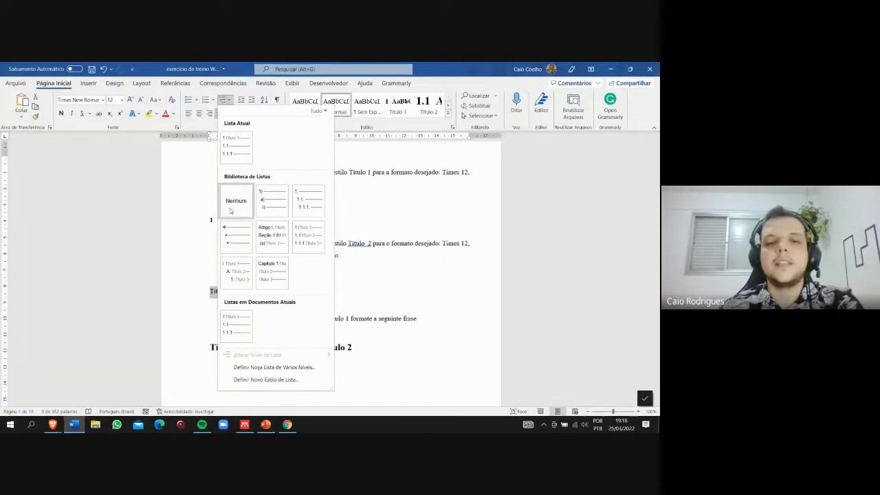
left_click(308, 246)
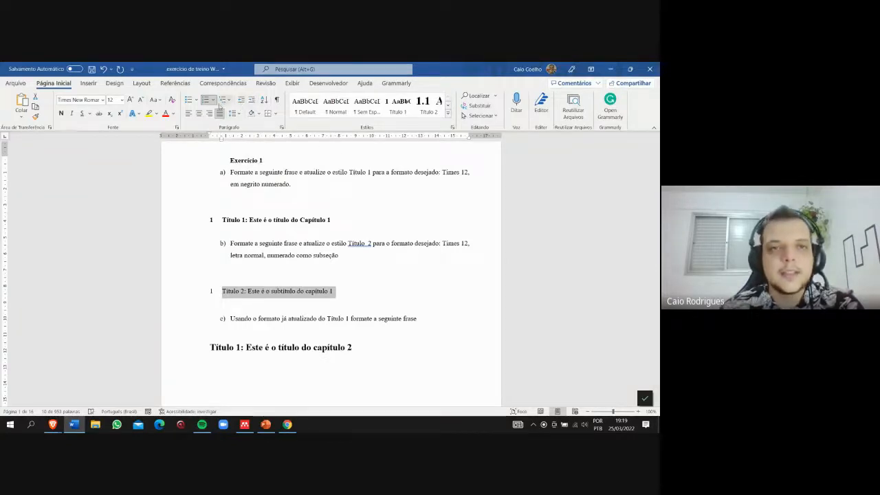
- Try simple "1." numbering on the subtitle and reapply the heading multilevel list to the chapter 1 title
left_click(216, 101)
left_click(219, 134)
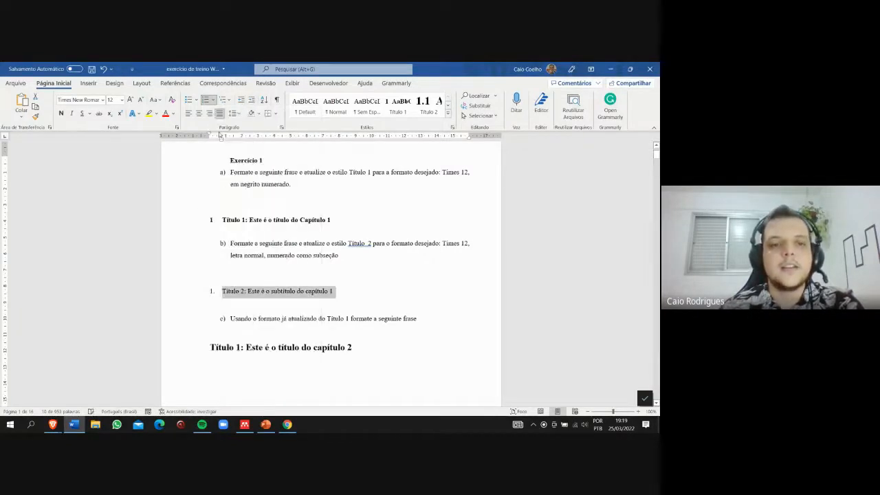
left_click_drag(344, 219, 222, 220)
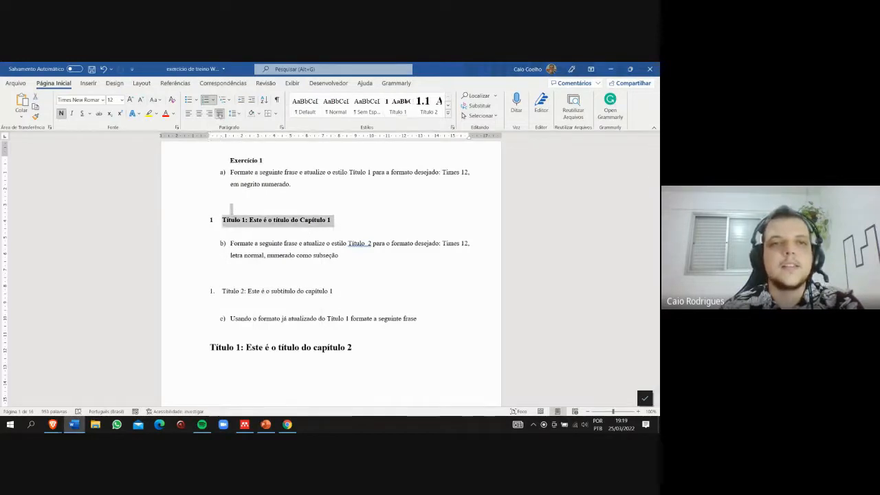
left_click(223, 100)
left_click(307, 231)
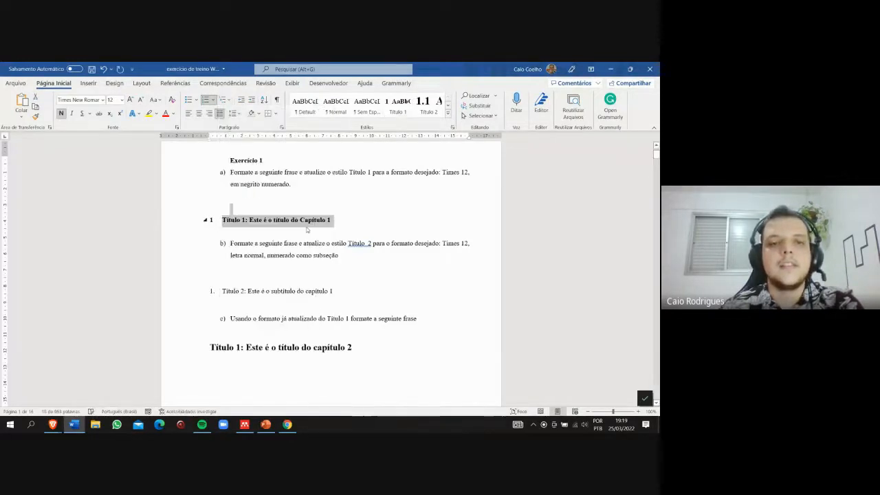
- Apply the heading multilevel list 1 Título 1, 1.1 Título 2, 1.1.1 Título 3 to the chapter 1 subtitle and try changing its indent
left_click_drag(340, 290, 222, 291)
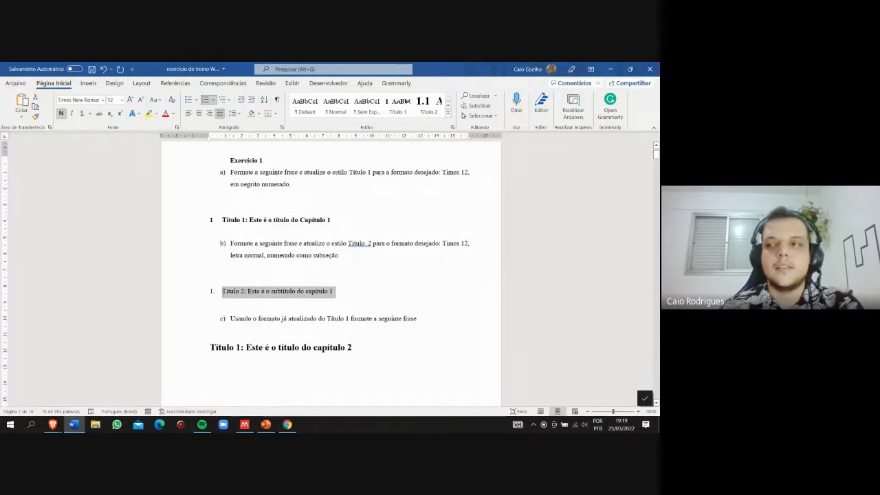
left_click(222, 100)
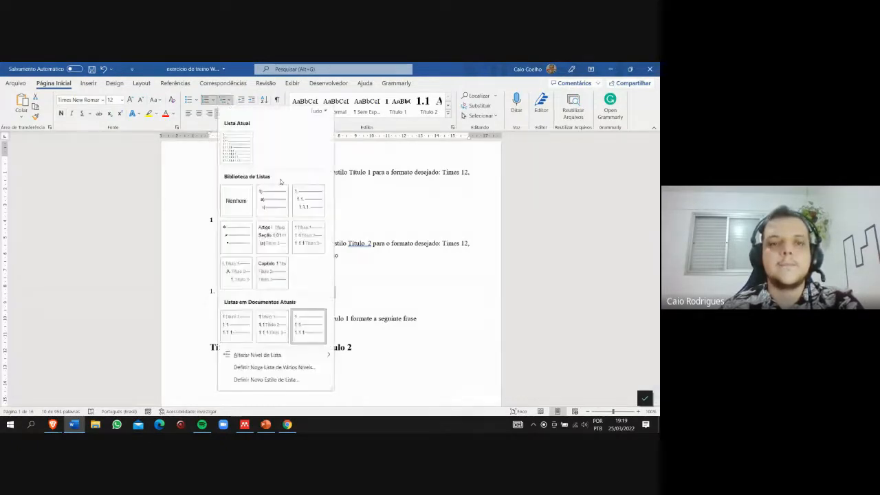
left_click(307, 244)
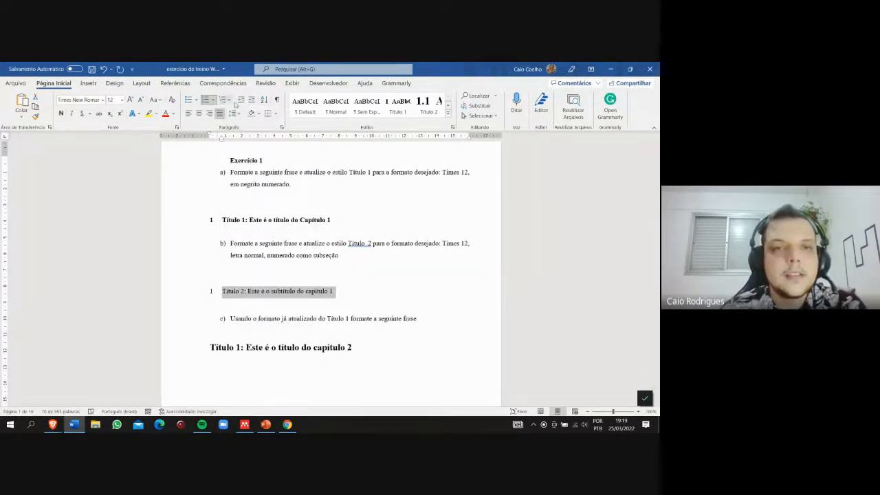
left_click(251, 99)
left_click(242, 101)
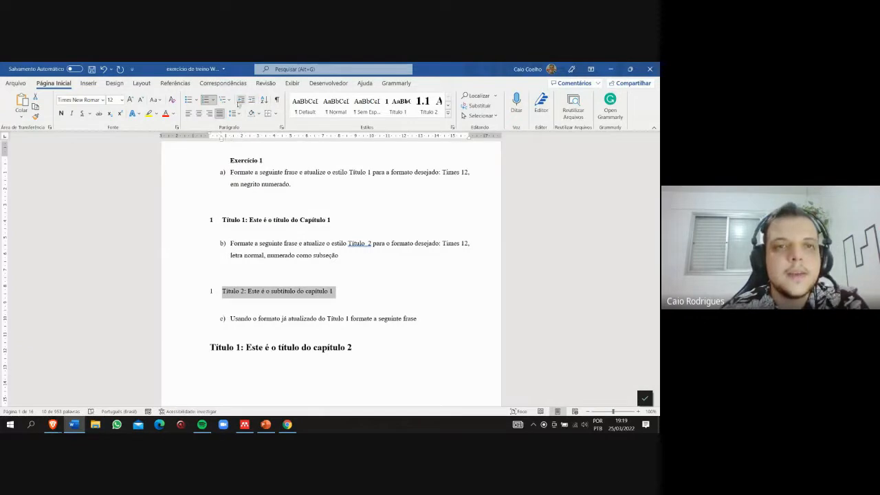
left_click_drag(209, 219, 218, 204)
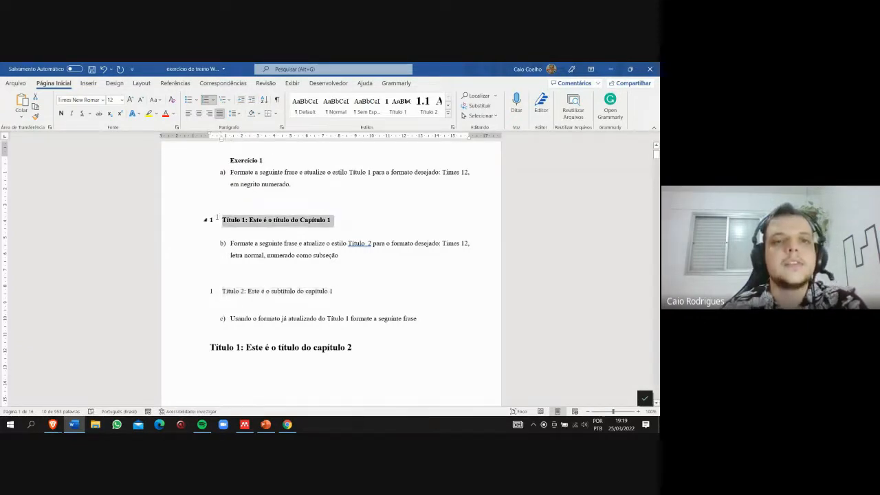
left_click(213, 101)
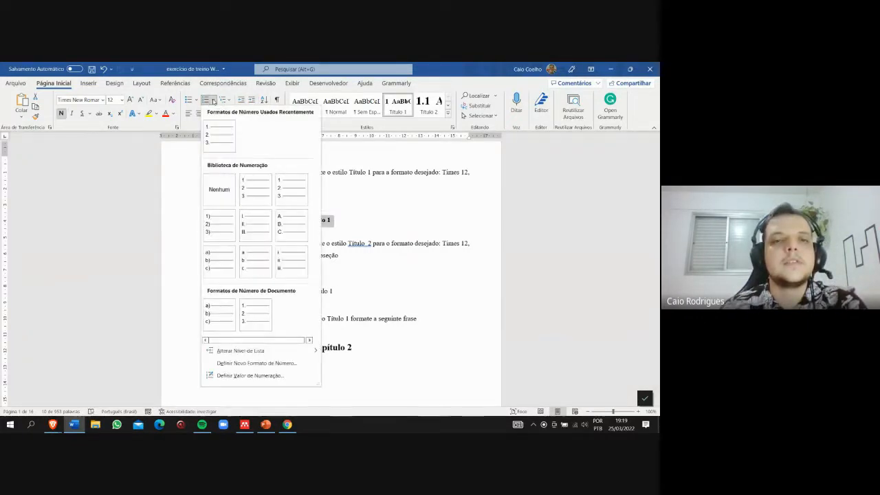
left_click(213, 101)
left_click_drag(352, 296, 221, 292)
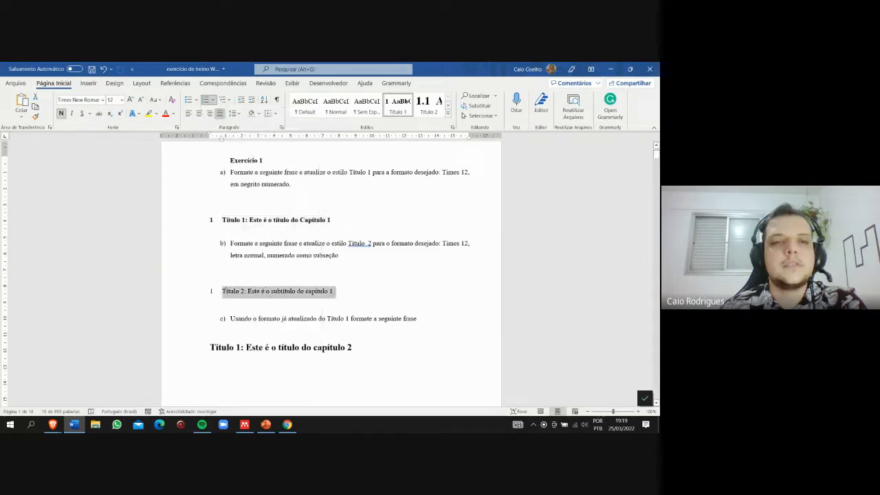
left_click(228, 102)
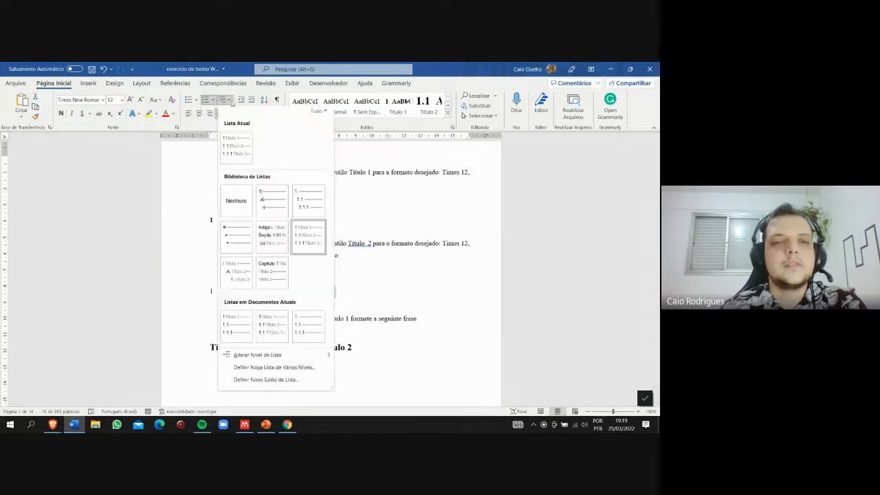
left_click(232, 102)
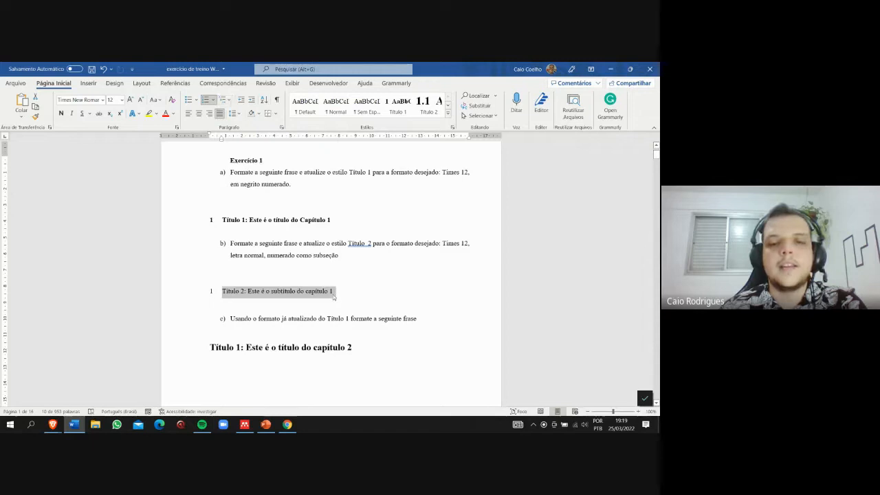
- Try the Título 2 style on the chapter 1 subtitle and undo it
left_click(429, 105)
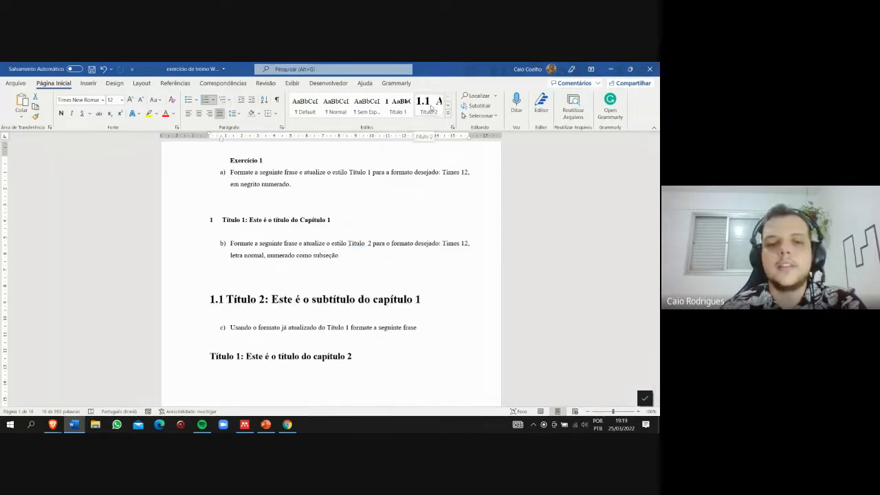
key("ctrl+z")
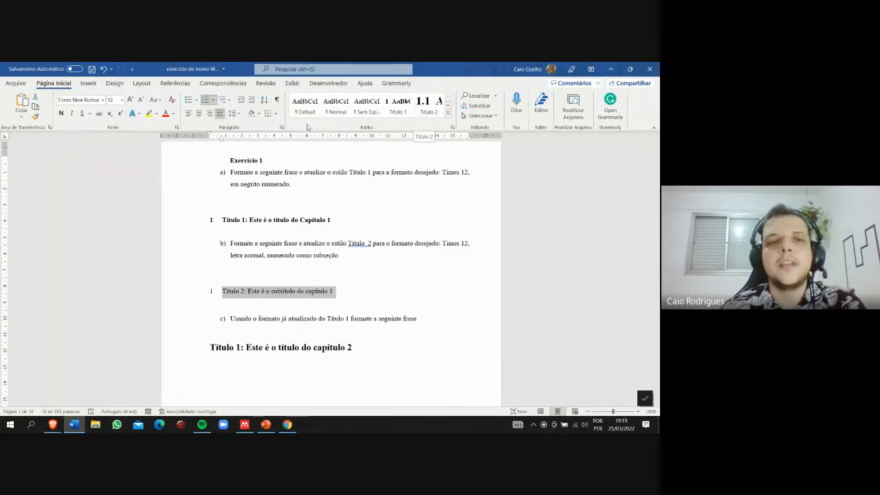
left_click(230, 101)
left_click(229, 101)
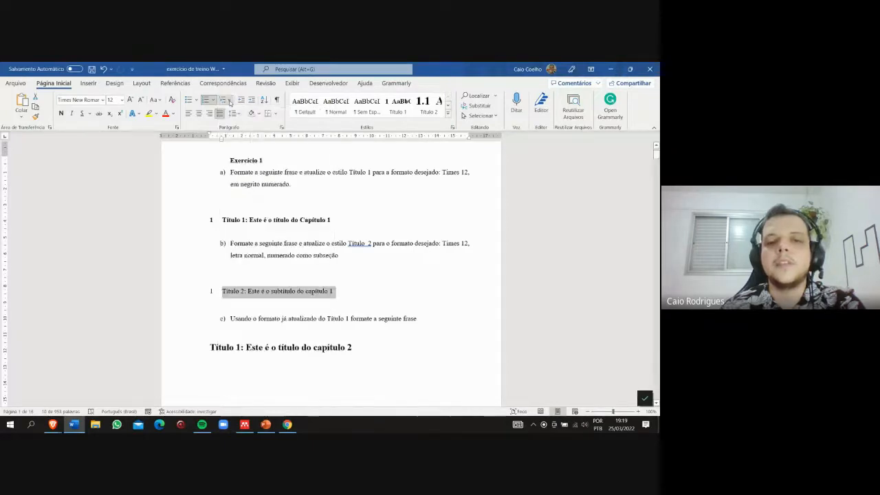
- Try updating the Título 2 style to match the list-numbered chapter 1 subtitle, and undo the update
left_click_drag(349, 294, 221, 291)
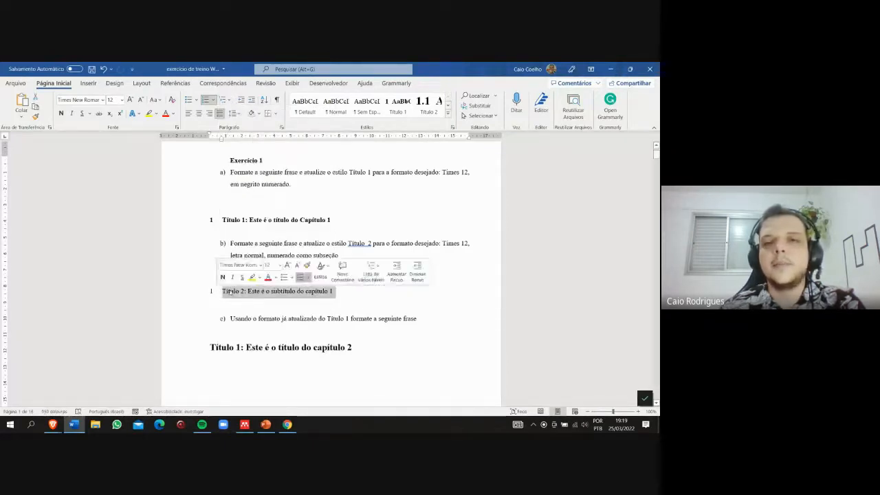
right_click(427, 104)
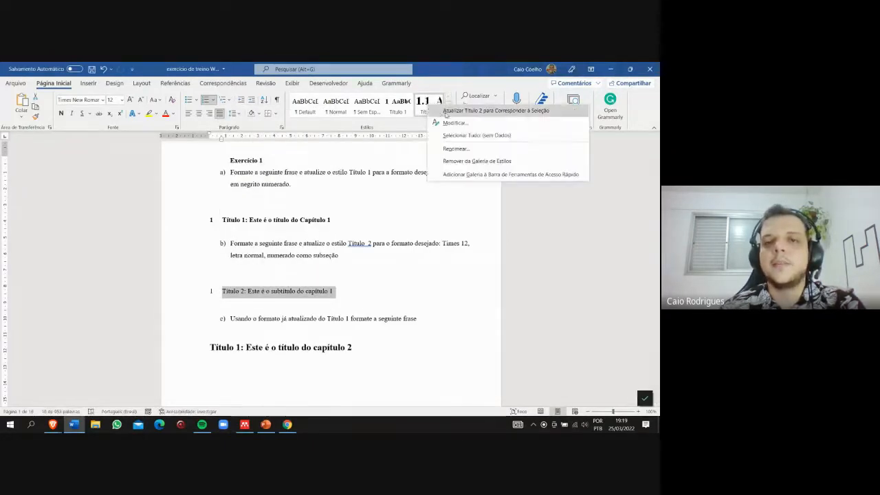
left_click(447, 112)
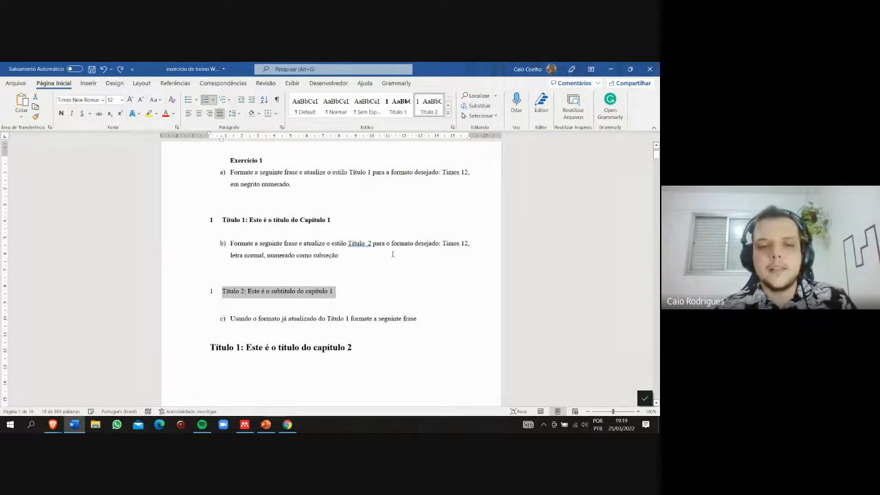
left_click(376, 295)
key("ctrl+z")
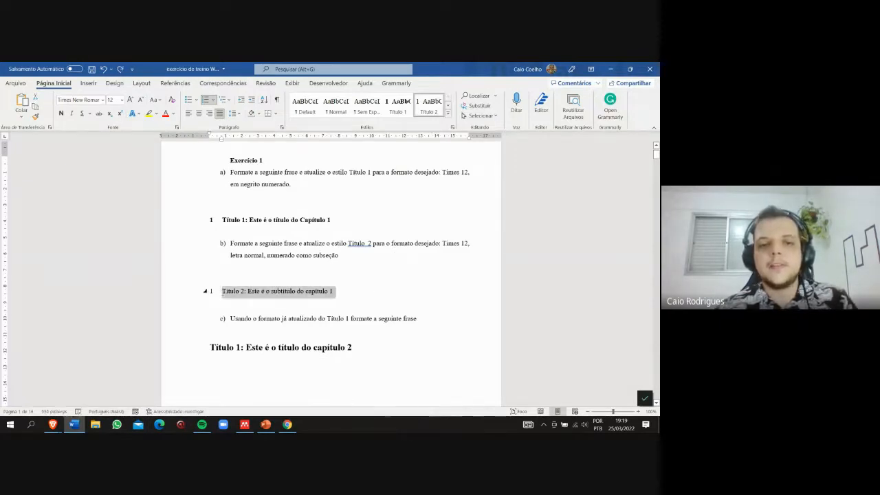
- Apply Título 2 to the chapter 1 subtitle, make it 12 pt without bold, and update the Título 2 style to match it
left_click(427, 115)
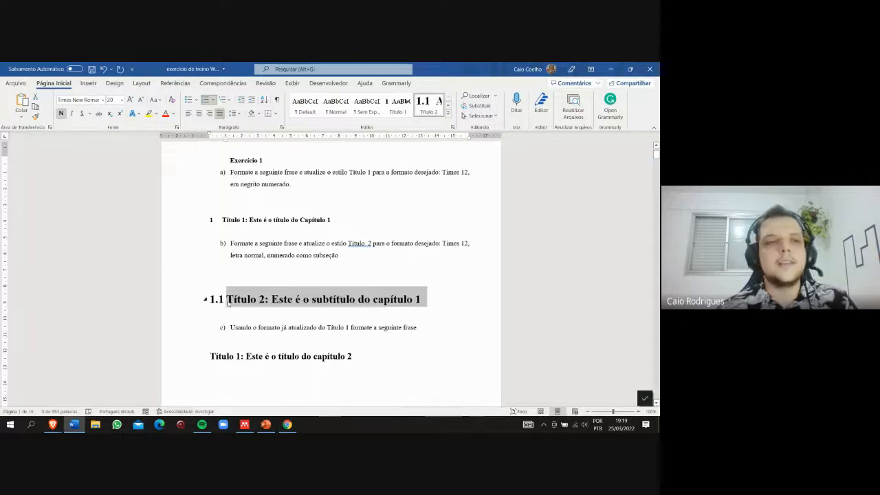
left_click(61, 114)
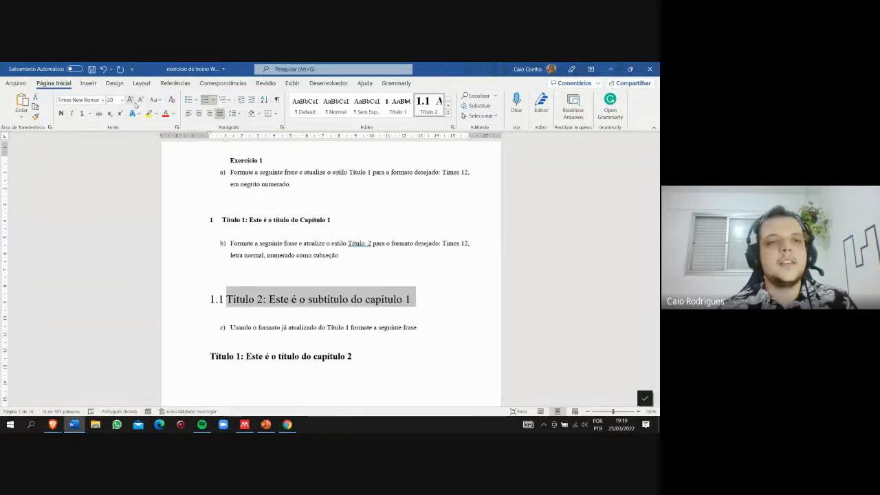
left_click(139, 101)
left_click(140, 100)
left_click(140, 100)
left_click(140, 100)
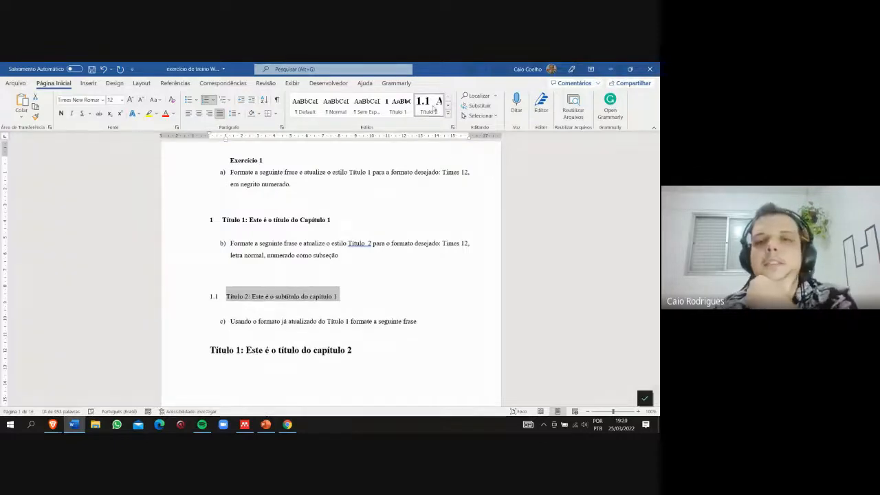
right_click(435, 108)
left_click(452, 113)
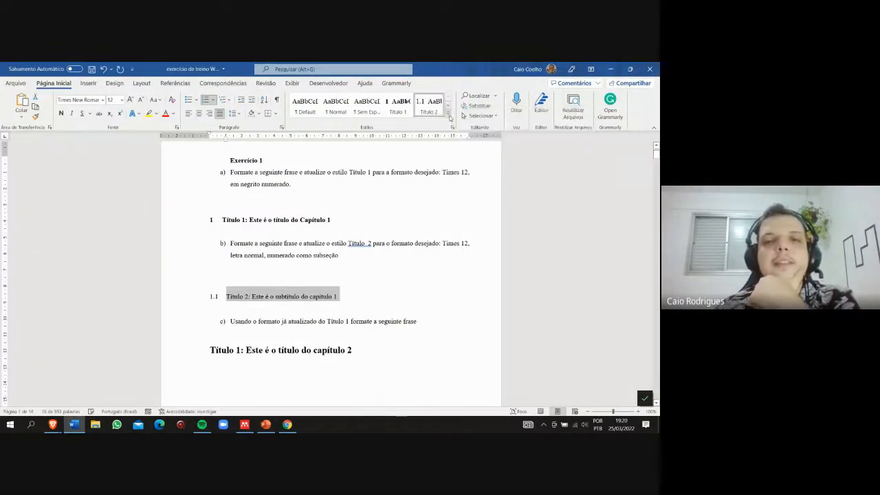
left_click(363, 296)
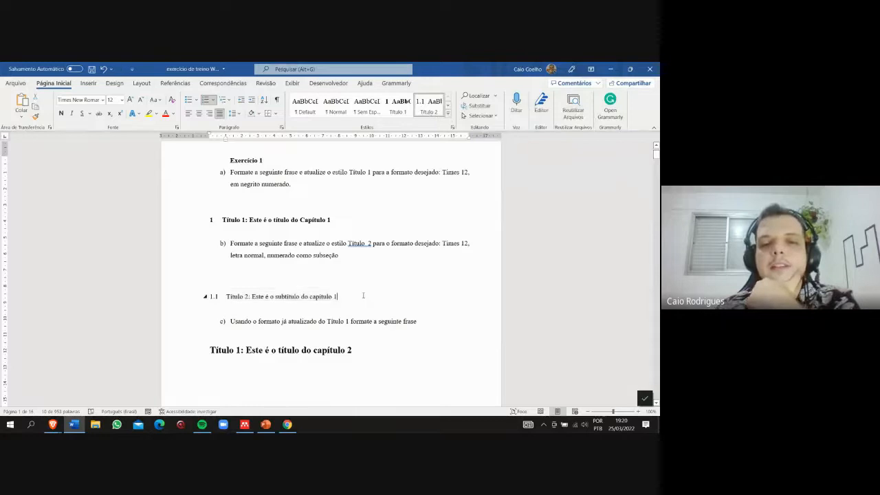
triple_click(363, 296)
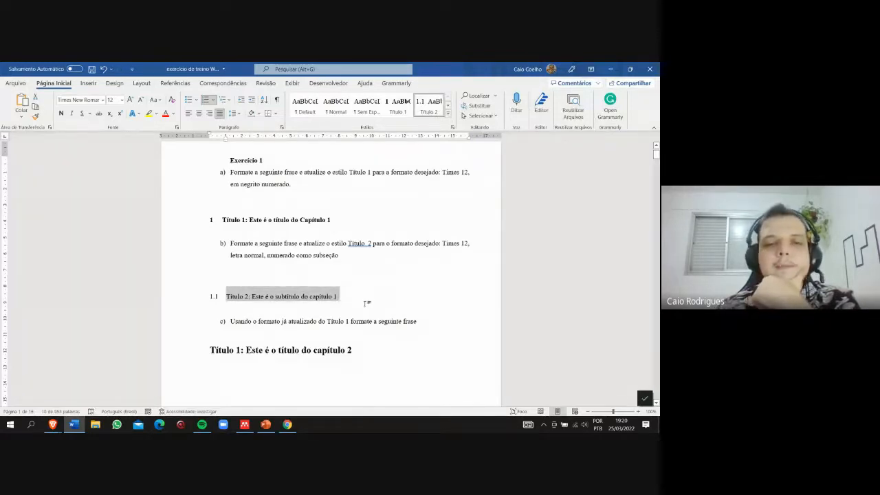
- Apply the updated Título 1 style to the chapter 2 title under item c
scroll(366, 303, "down", 1)
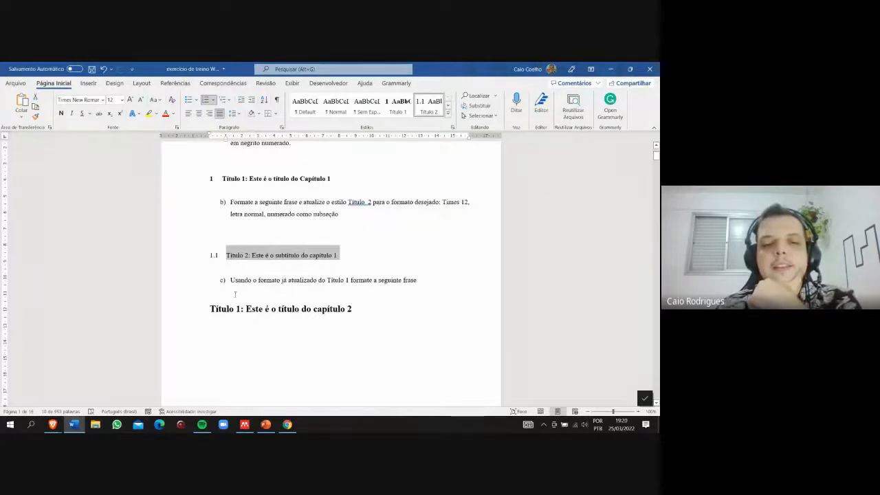
left_click_drag(377, 314, 236, 311)
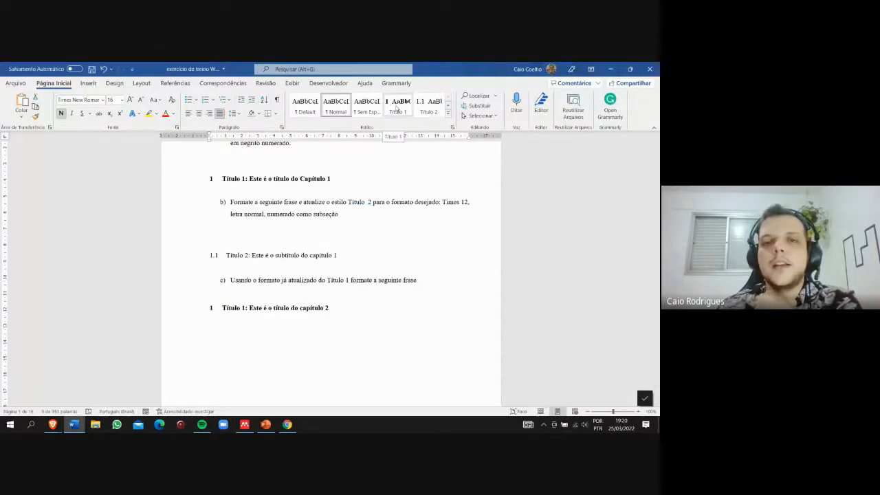
left_click(397, 106)
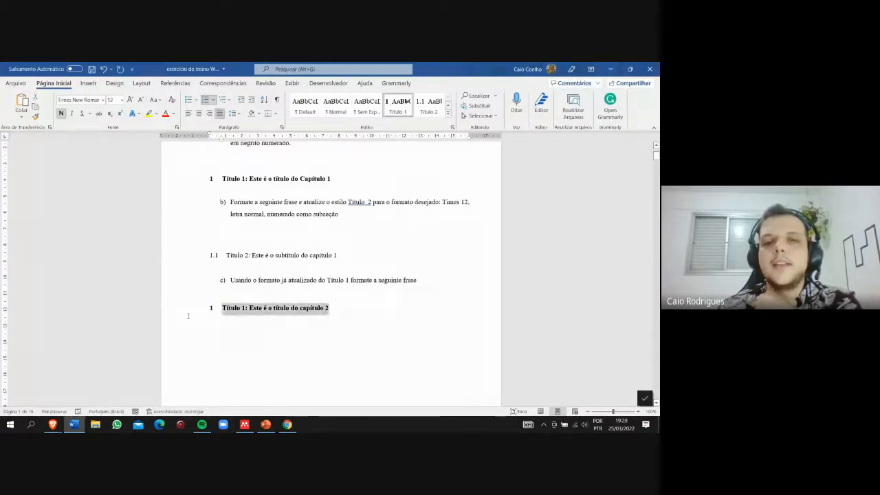
left_click(363, 313)
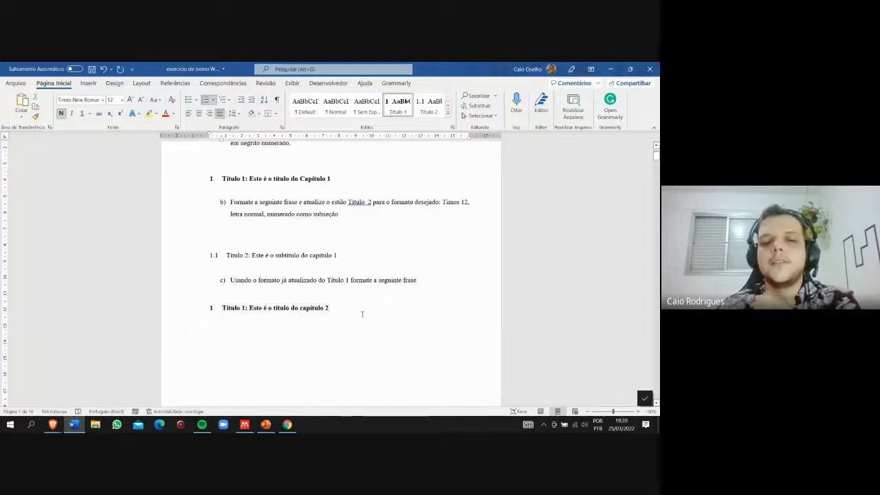
- Add the line "Subção" below the chapter 2 title, leaving a blank line between, and apply the Título 2 style to it
key("Return")
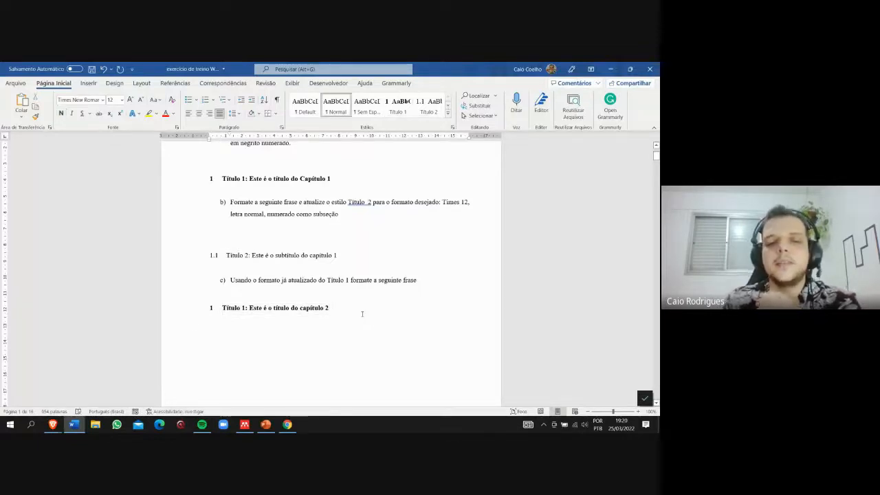
key("Return")
type("Su")
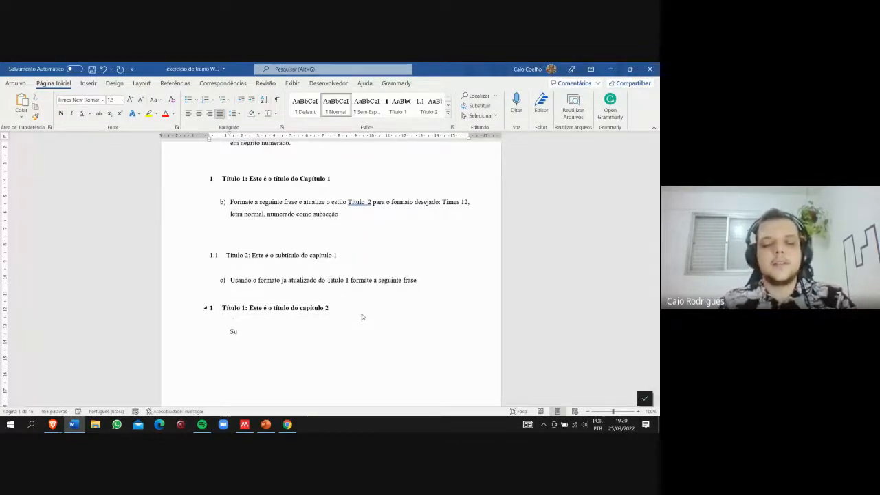
type("bção")
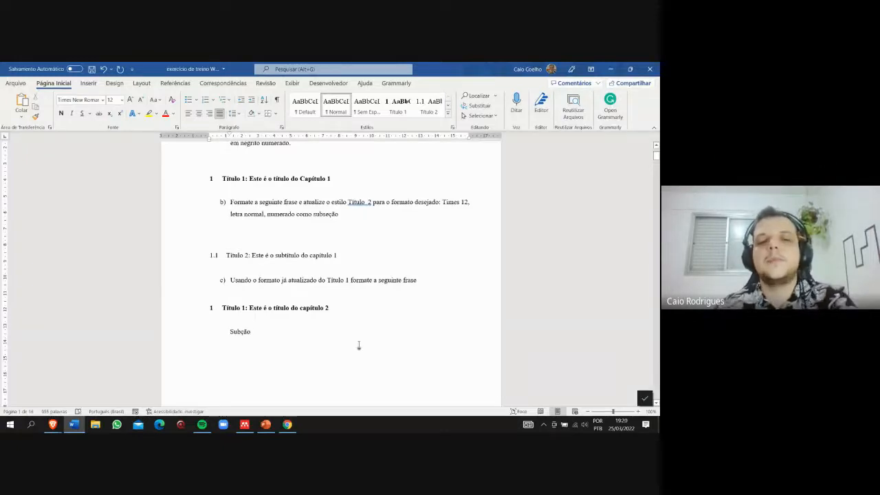
left_click_drag(358, 345, 224, 342)
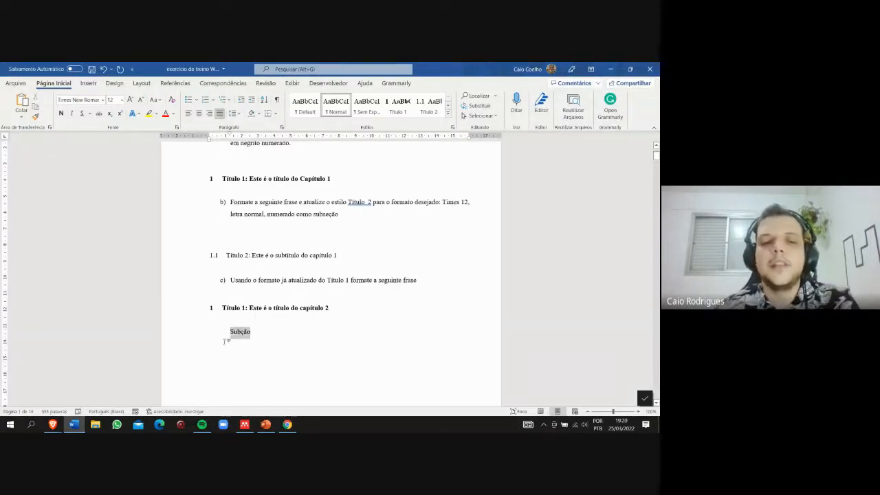
left_click(429, 109)
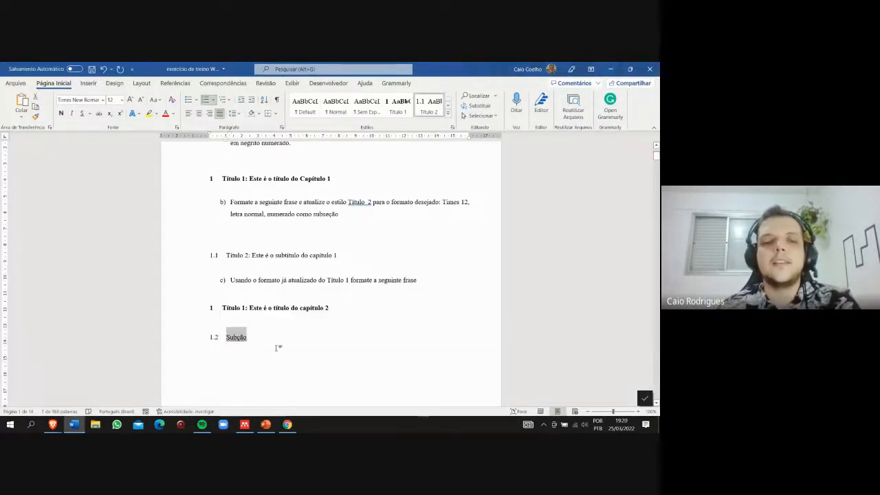
- Reapply the Título 1 style to the chapter 1 title
left_click_drag(344, 307, 223, 308)
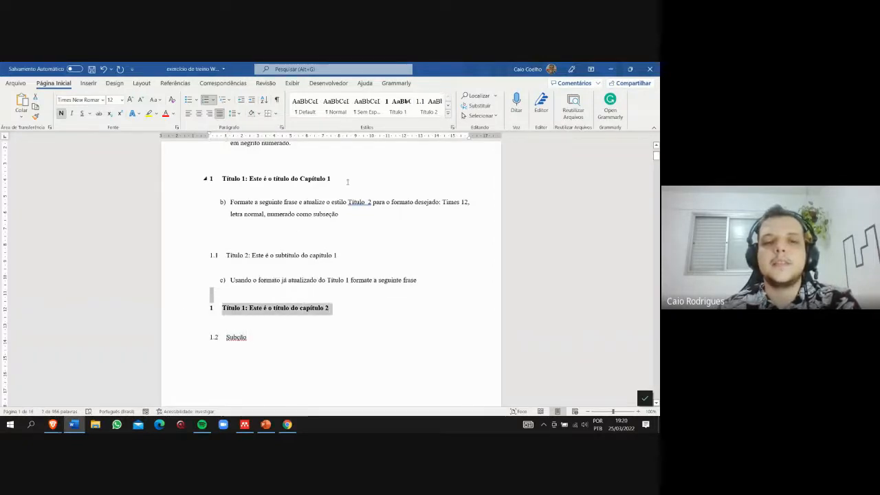
left_click_drag(347, 181, 222, 179)
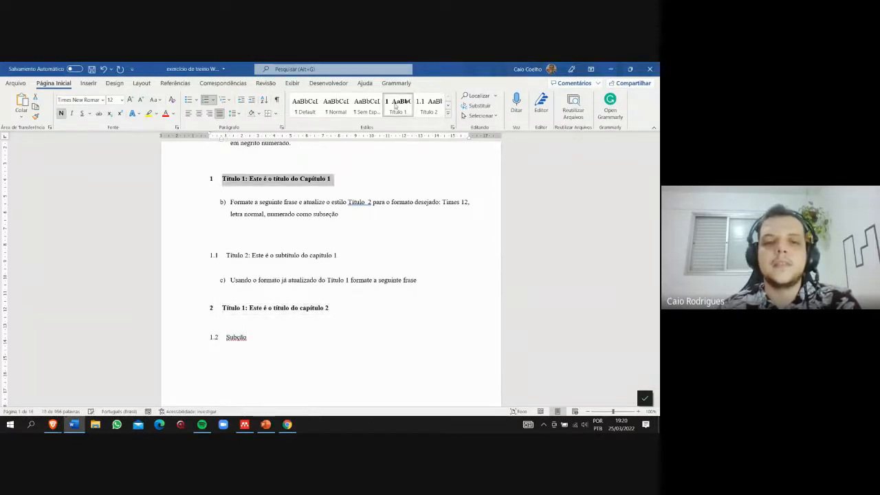
- Correct the misspelled "Subção" line below the chapter 2 title to "Subseção" using the spelling suggestion
left_click(236, 337)
double_click(236, 337)
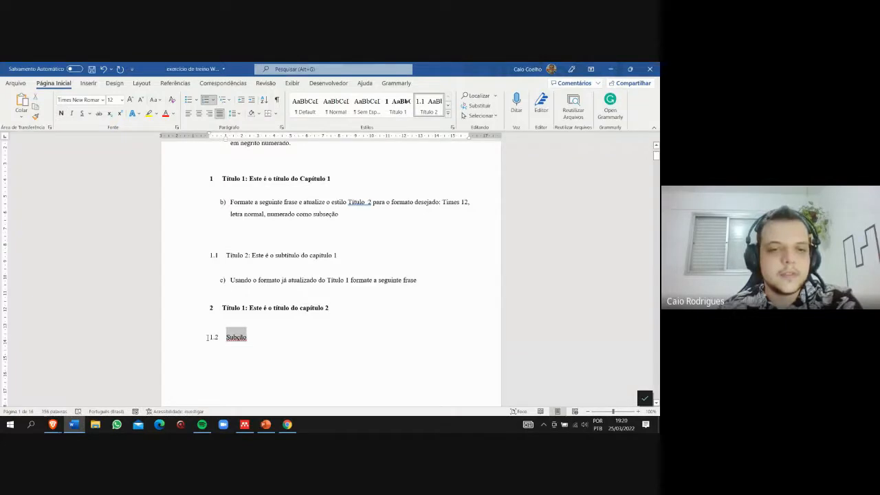
left_click(240, 340)
left_click_drag(247, 338, 237, 340)
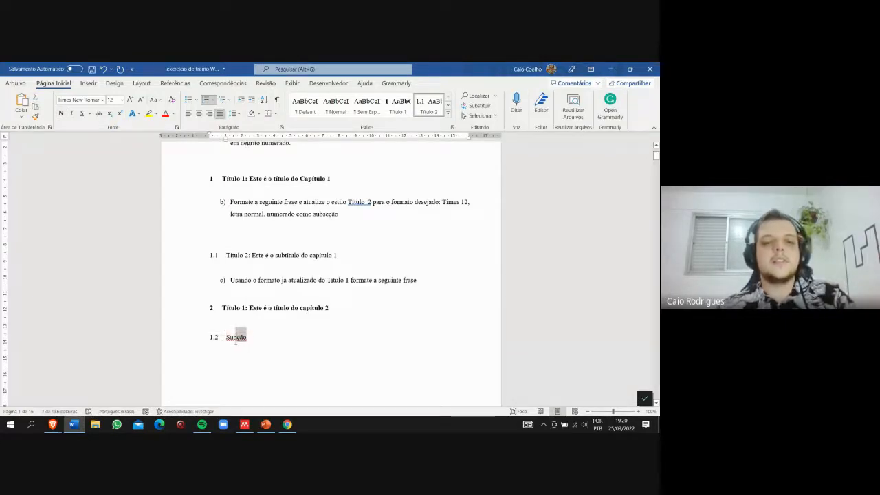
type("se")
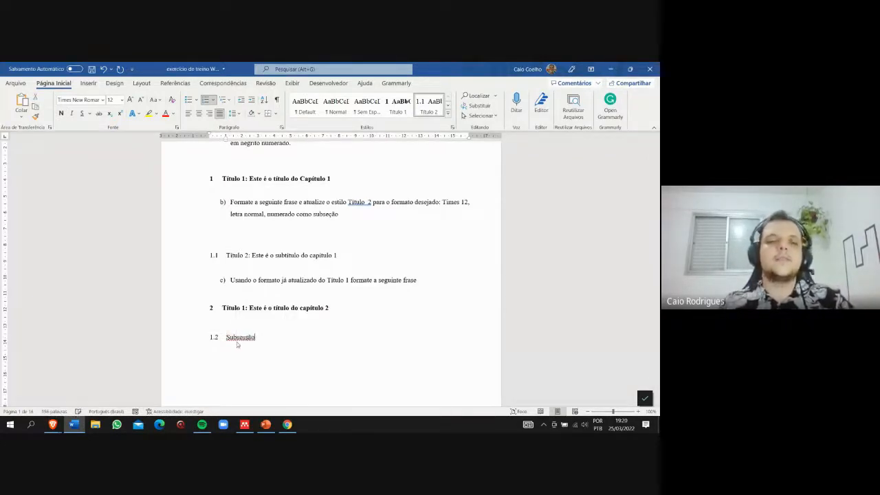
right_click(237, 340)
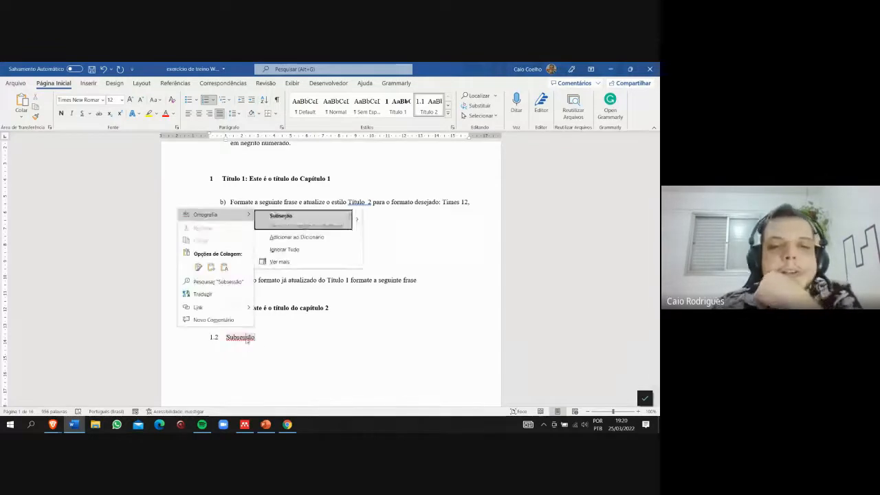
left_click(273, 226)
- Try applying the heading-linked multilevel list (1 Título 1, 1.1 Título 2, 1.1.1 Título 3) to the chapter 2 title
scroll(288, 255, "down", 3)
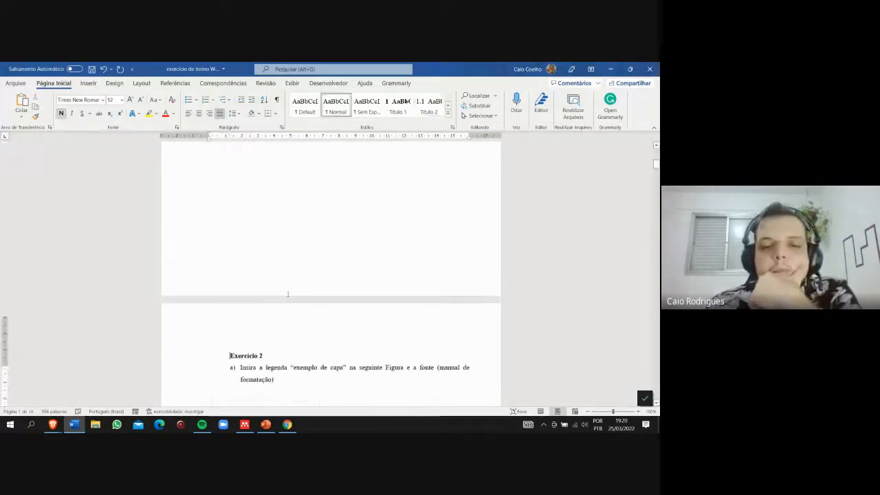
scroll(287, 294, "up", 3)
scroll(287, 295, "up", 6)
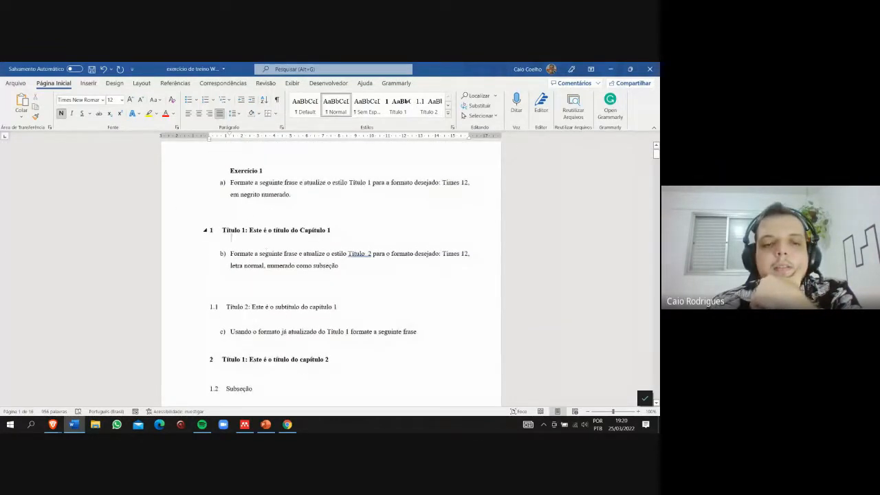
scroll(236, 389, "down", 3)
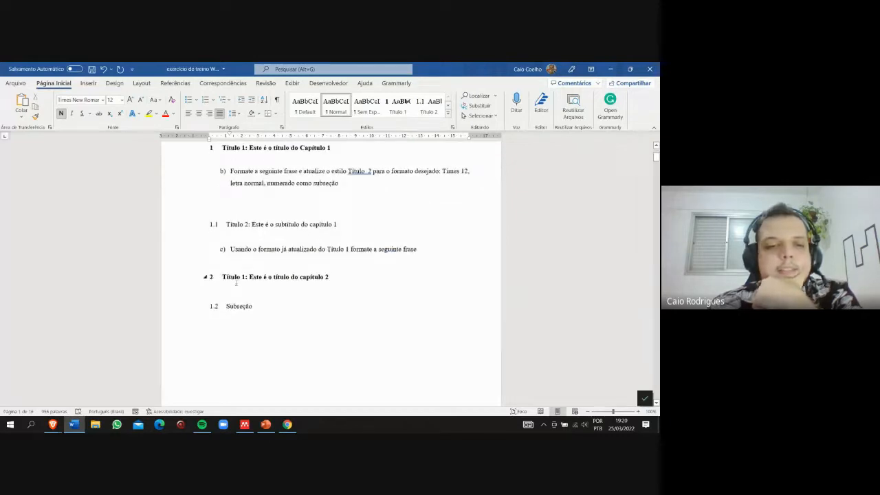
left_click_drag(223, 279, 269, 278)
left_click(340, 267)
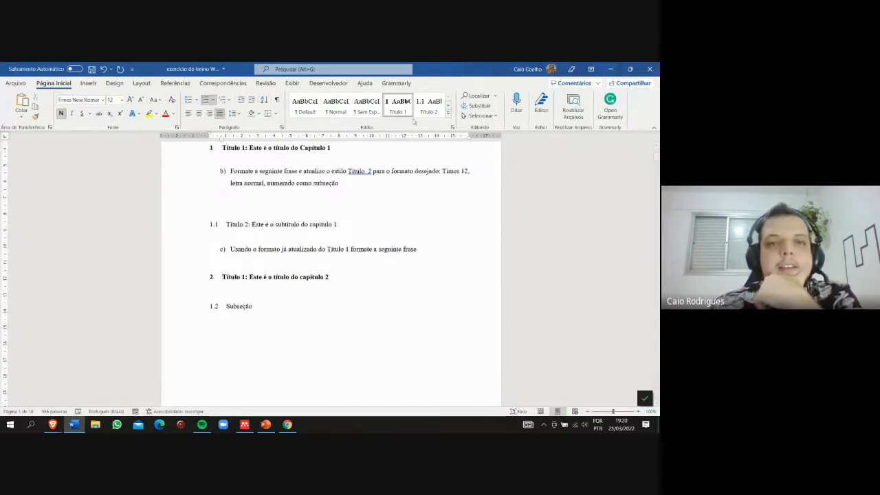
left_click(223, 100)
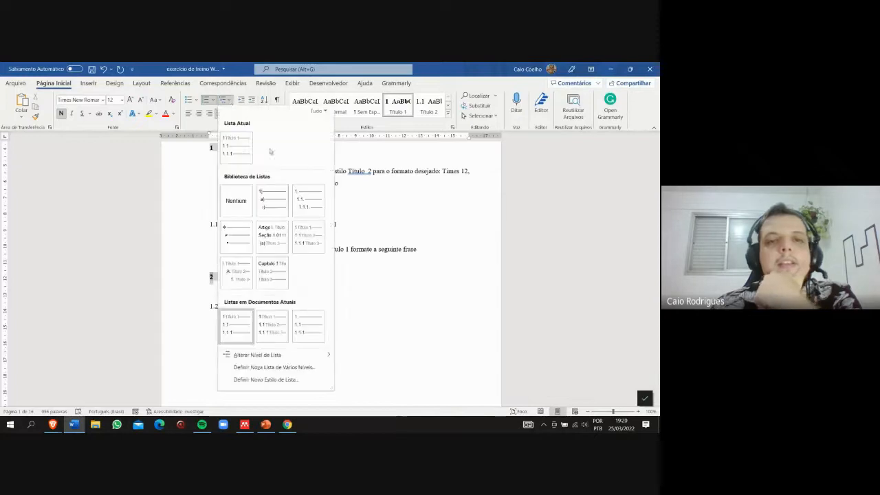
left_click(308, 236)
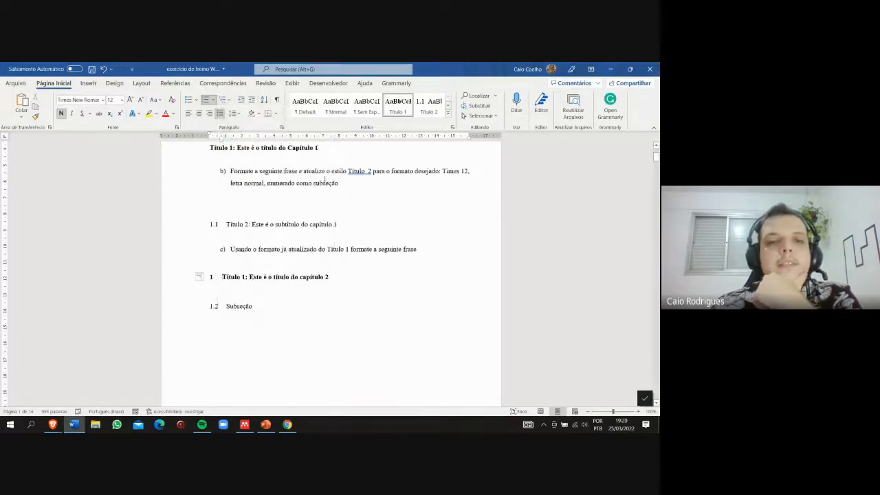
- Apply the plain multilevel list format 1., 1.1., 1.1.1. to the chapter 1 title
left_click_drag(319, 148, 209, 148)
scroll(224, 258, "up", 1)
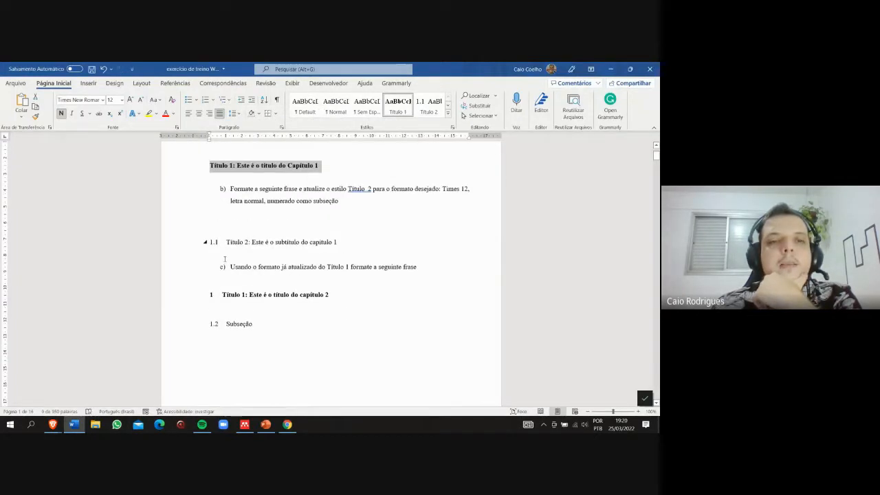
scroll(225, 259, "up", 3)
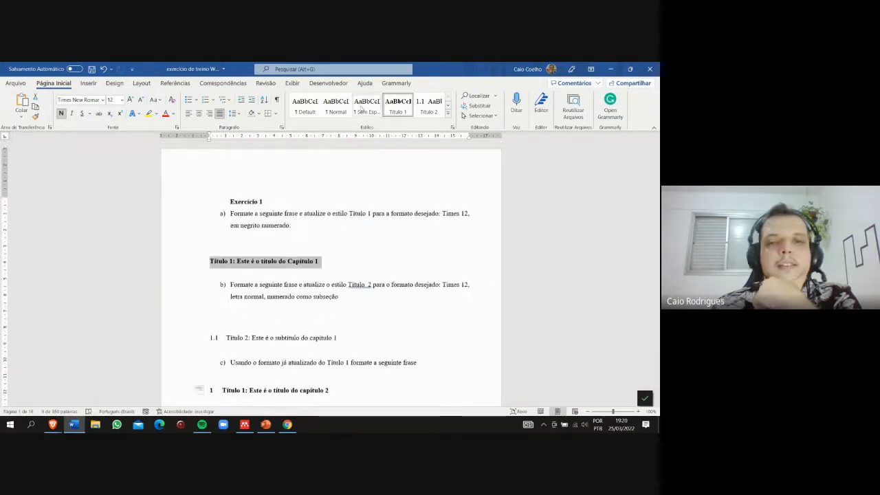
left_click(224, 99)
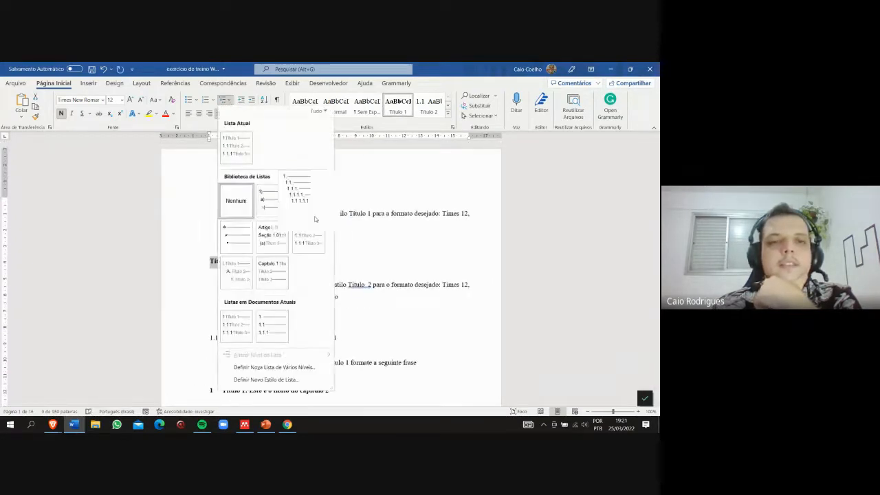
left_click(315, 218)
- Try renumbering the chapter 2 title with the heading-linked multilevel list, indent changes and the "1." numbering format
scroll(339, 323, "down", 1)
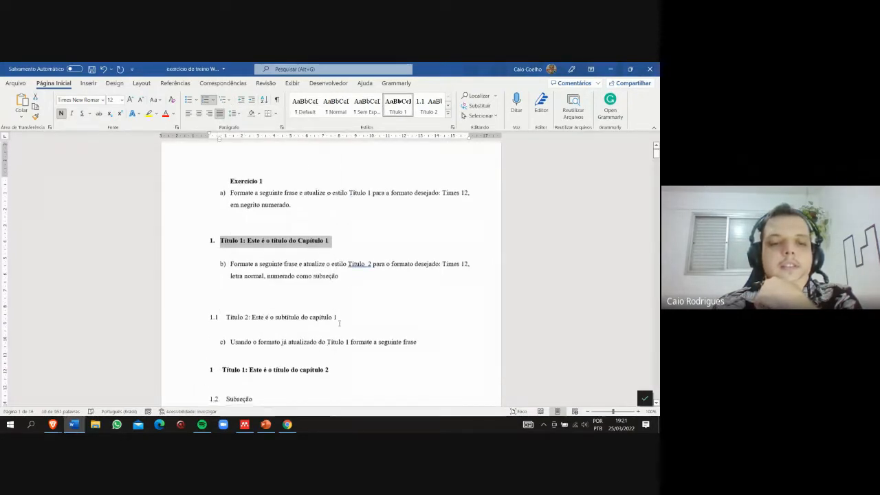
scroll(339, 323, "down", 2)
left_click_drag(333, 308, 207, 307)
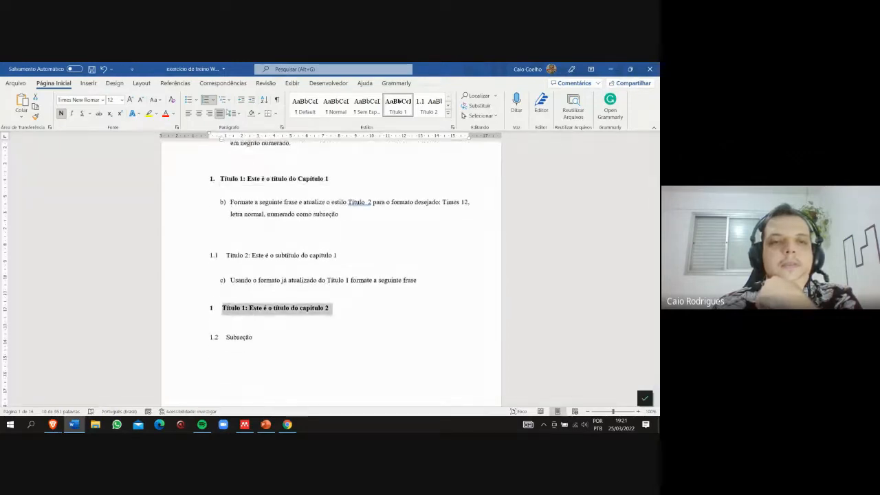
left_click(226, 100)
left_click(305, 236)
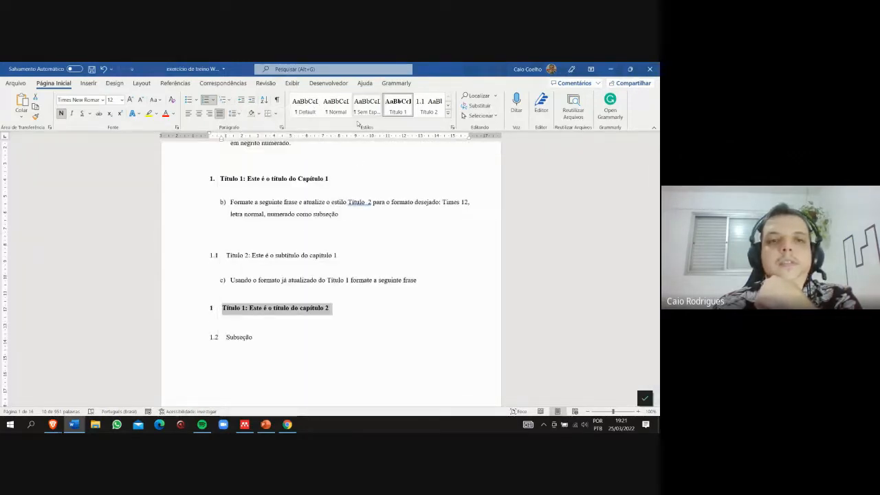
left_click(252, 101)
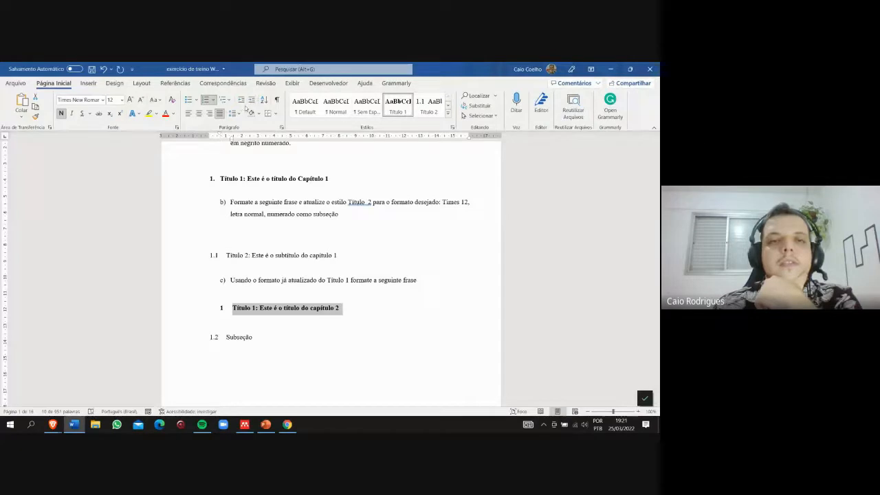
left_click(241, 100)
left_click(214, 101)
left_click(221, 141)
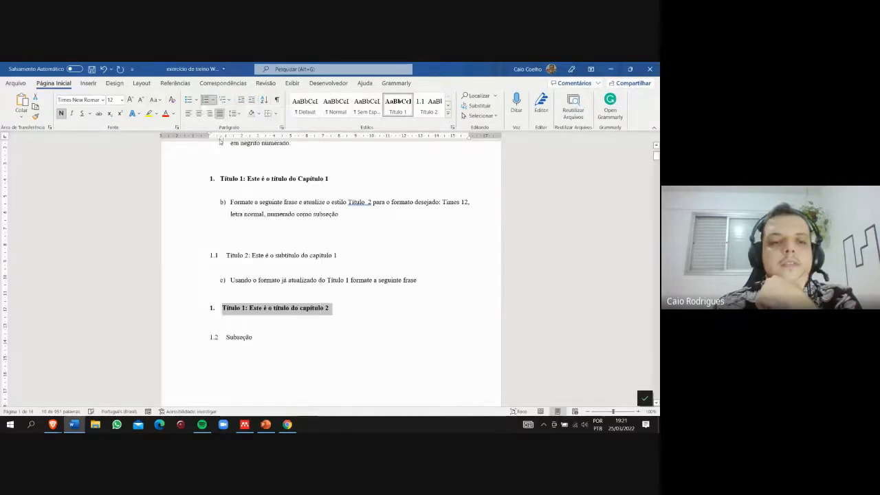
- Switch the chapter 2 title between the Título 2 and Título 1 styles, ending with Título 1
left_click(432, 106)
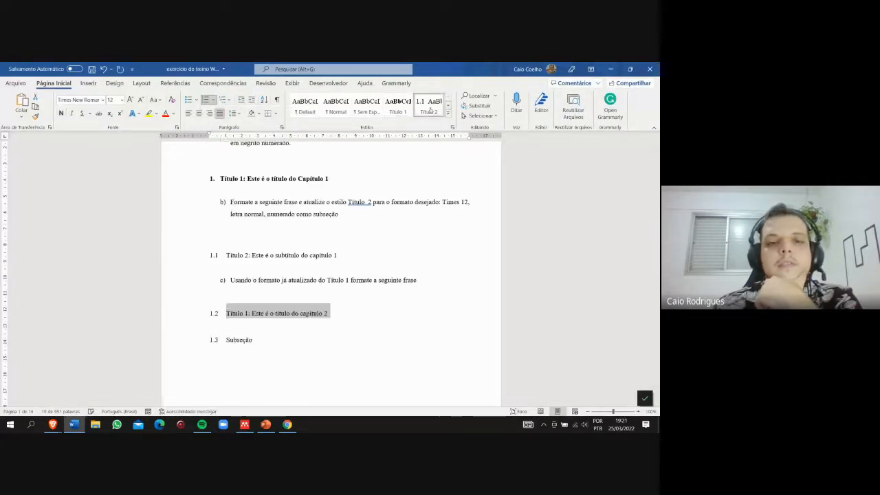
left_click(404, 109)
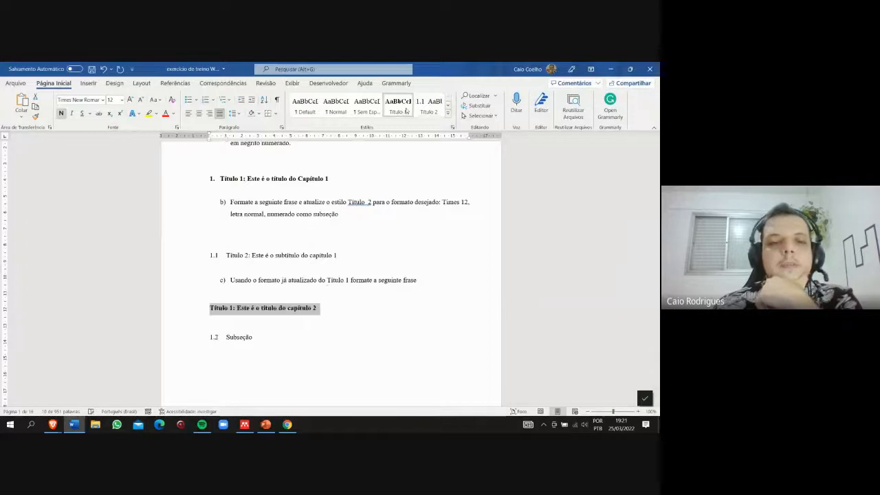
left_click(428, 106)
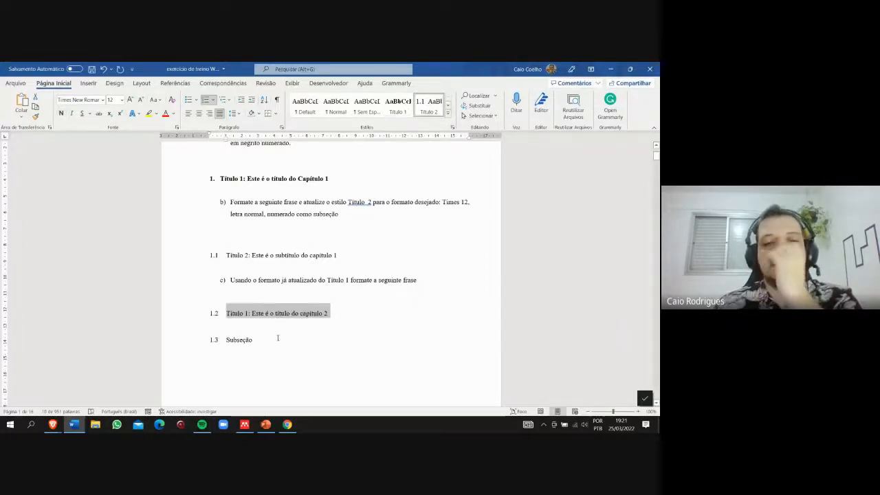
left_click(404, 108)
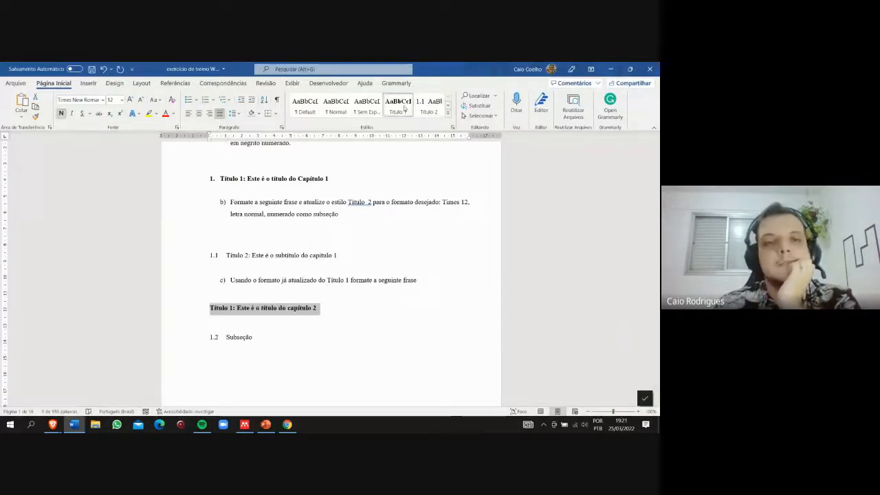
- Update the Título 1 style to match the numbered chapter 1 title
left_click(202, 178)
right_click(384, 100)
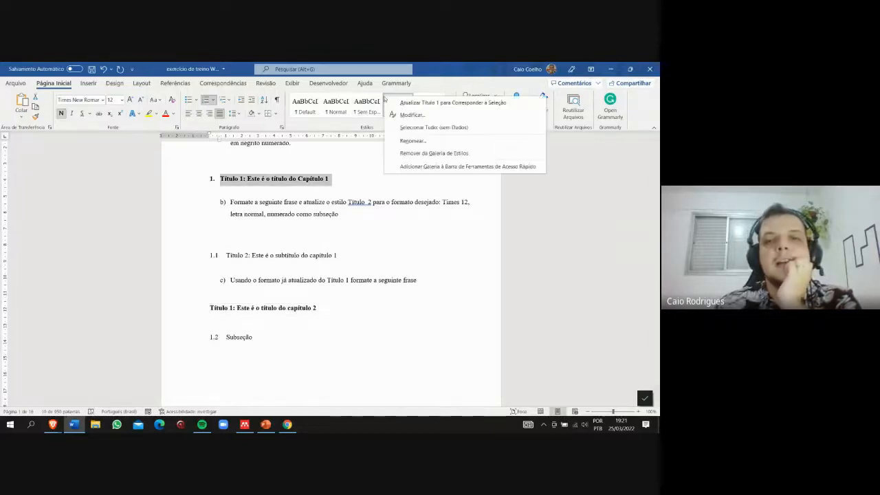
left_click(426, 103)
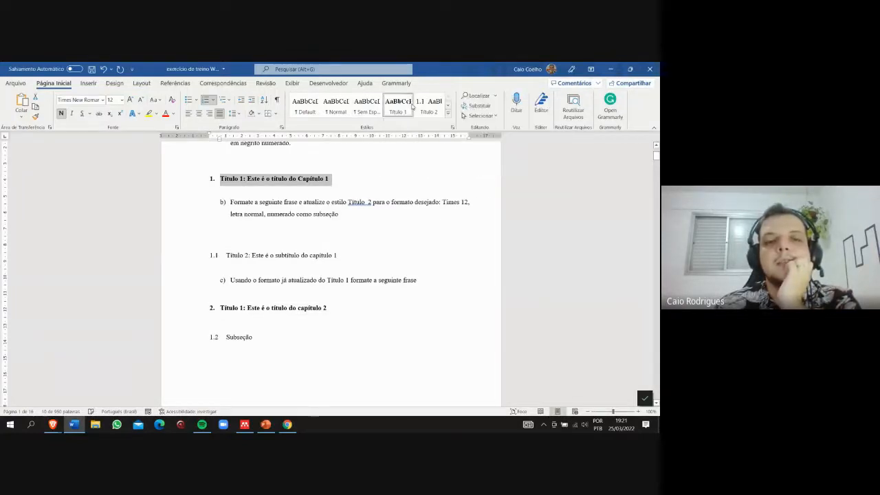
- Open the Título 1 style for modification, turn bold off and on again, and cancel the changes
left_click(354, 316)
right_click(406, 102)
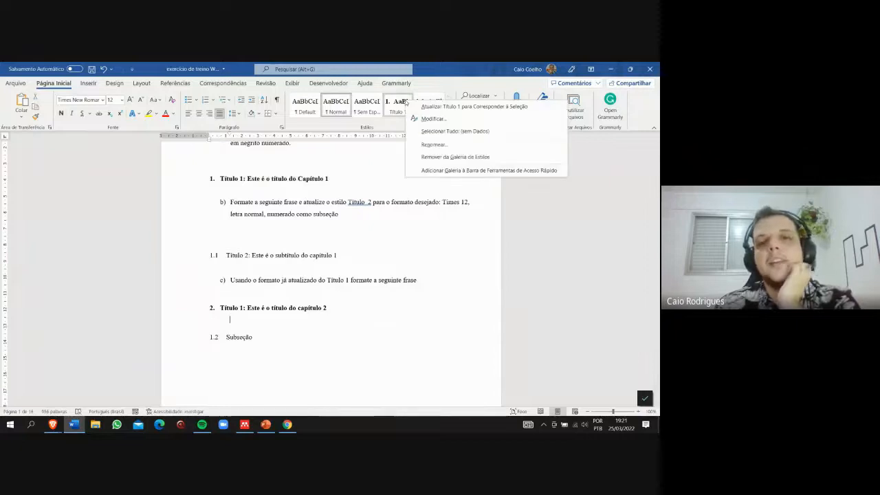
left_click(433, 119)
right_click(402, 108)
left_click(426, 126)
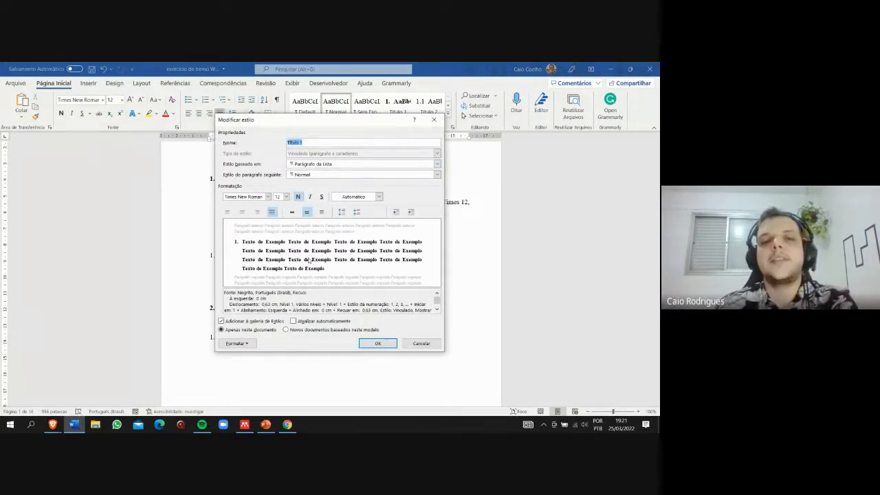
left_click(299, 198)
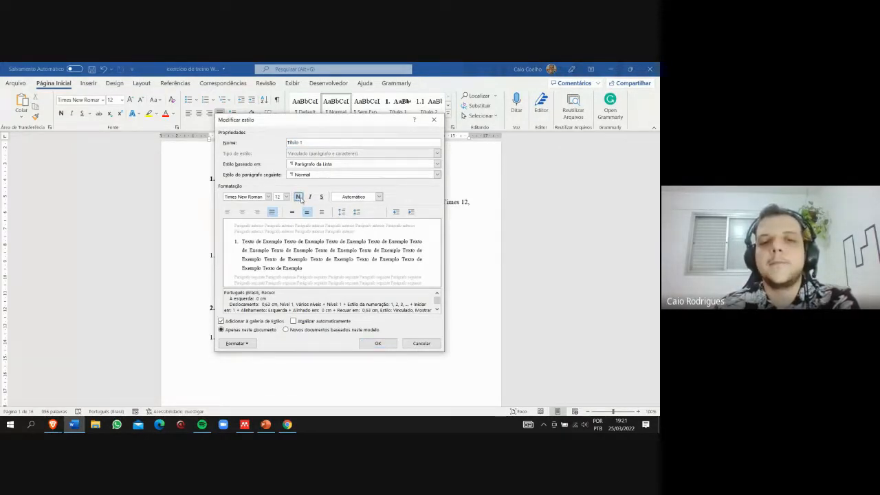
left_click(299, 198)
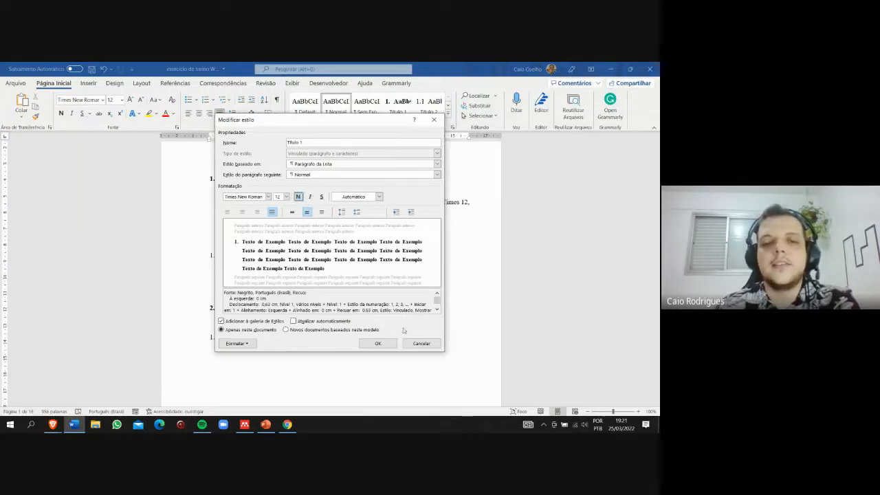
left_click(420, 343)
- Update the Título 2 style to match the "Subseção" line below the chapter 2 title
left_click(275, 341)
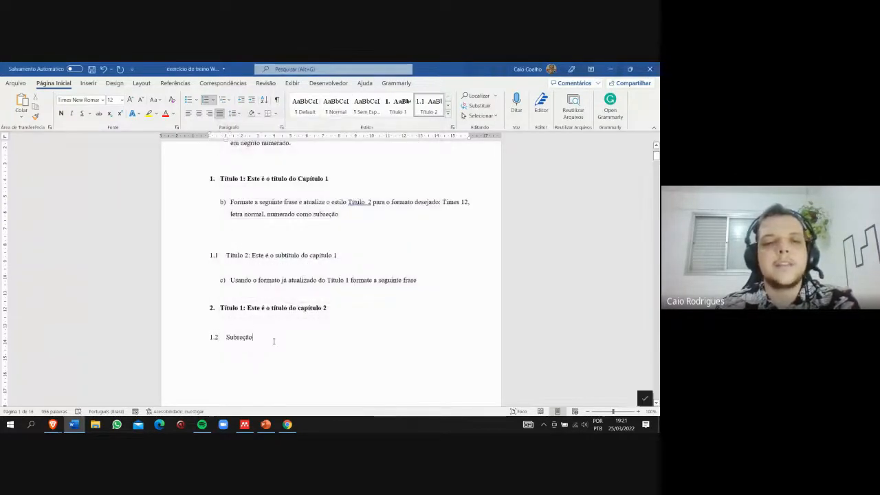
left_click_drag(274, 341, 231, 321)
left_click(240, 341)
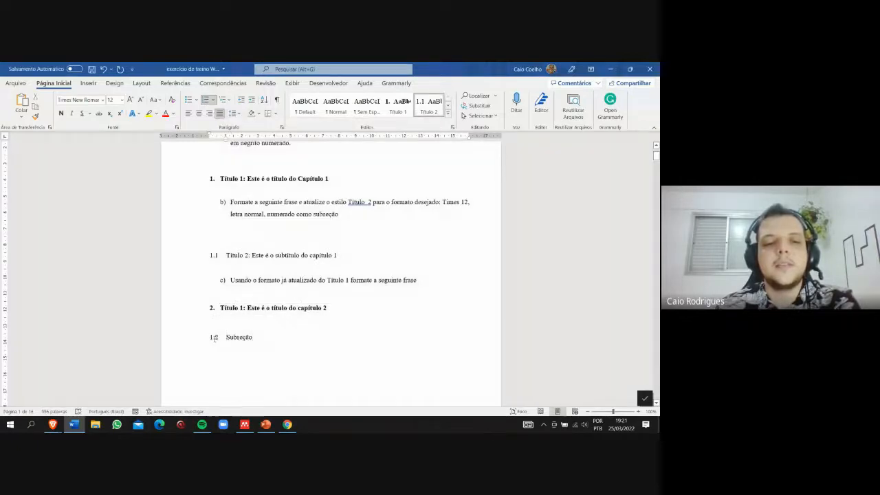
double_click(239, 337)
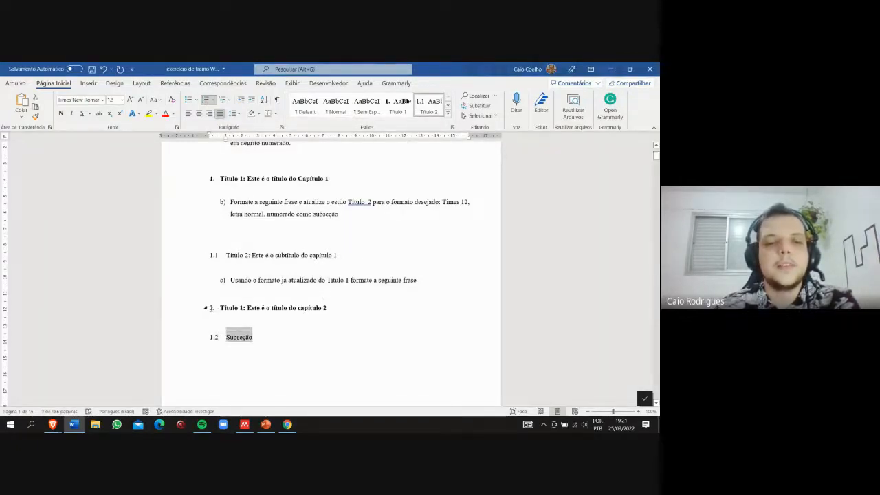
scroll(229, 271, "down", 2)
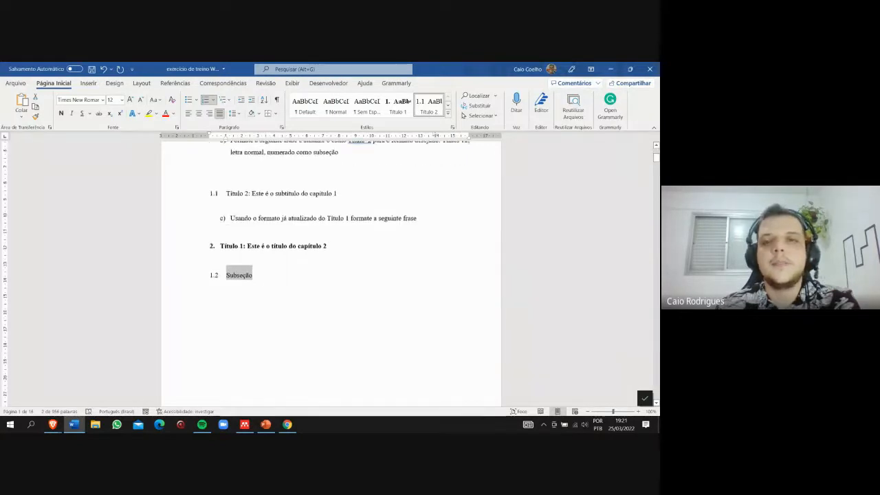
right_click(434, 119)
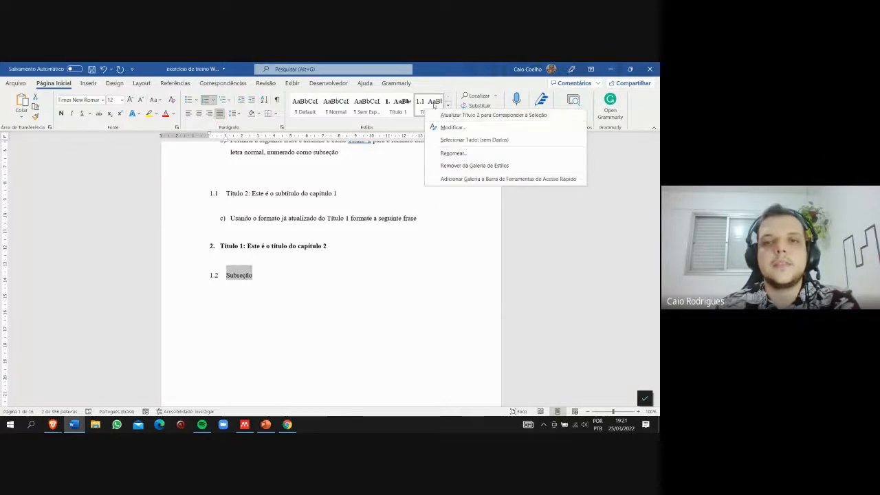
left_click(454, 116)
- Start a caption for the Exercício 2 cover image and enter "Figura 1: Capa" as its text
scroll(325, 362, "down", 2)
scroll(325, 363, "down", 12)
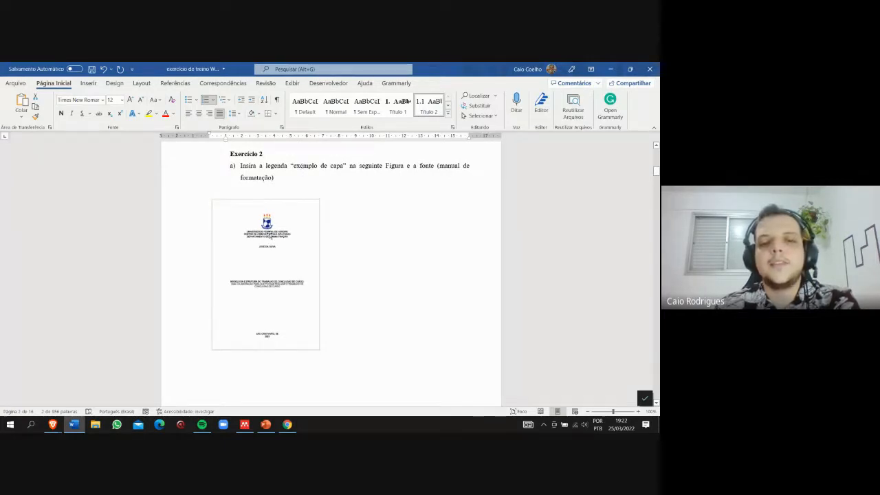
left_click(273, 252)
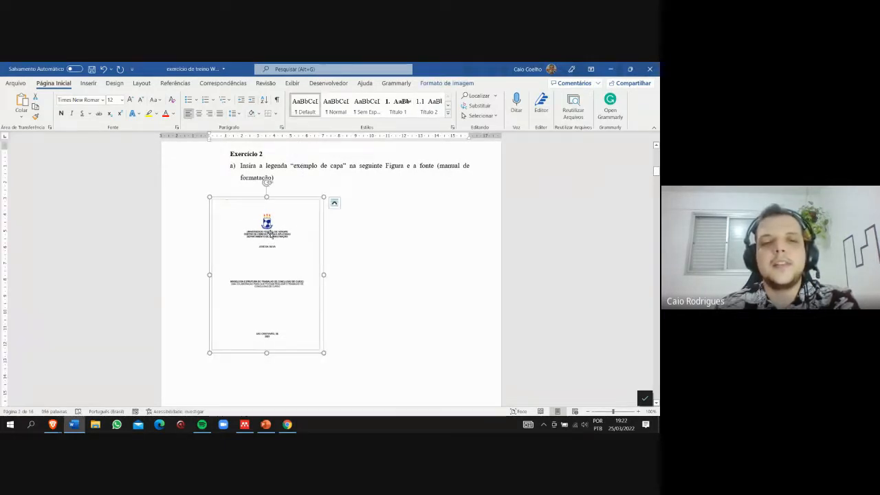
right_click(270, 233)
left_click(324, 357)
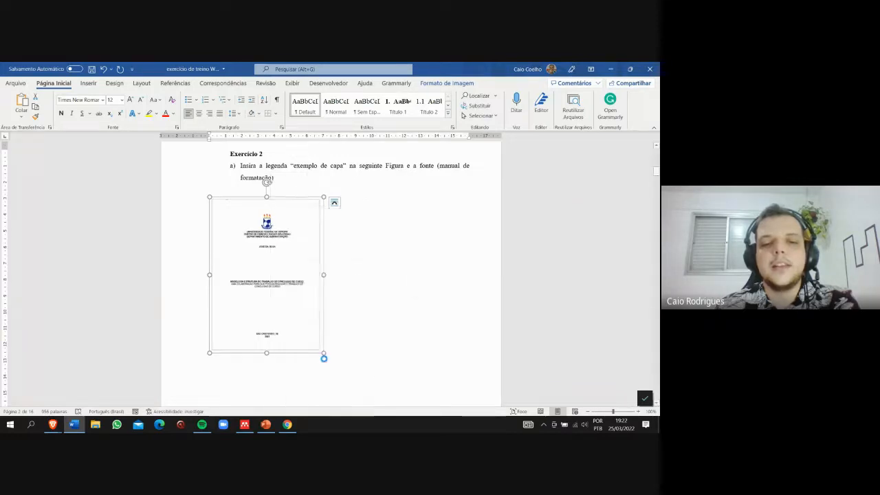
type(": ")
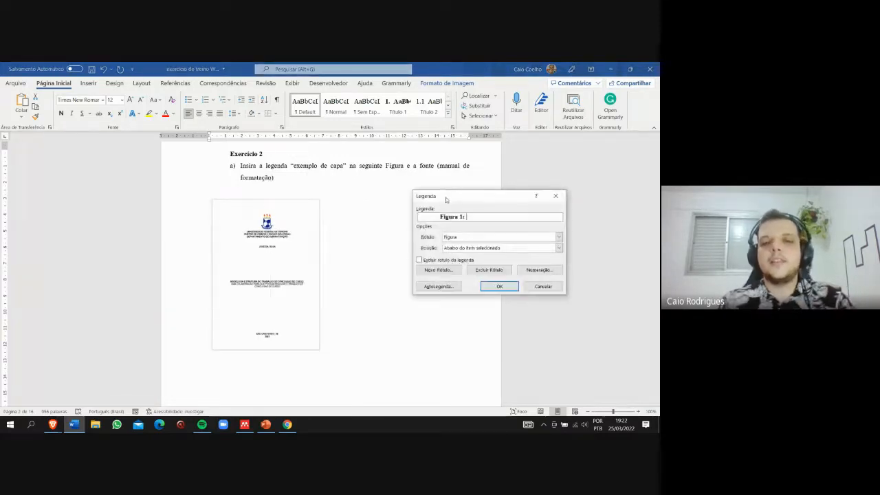
type("Capa")
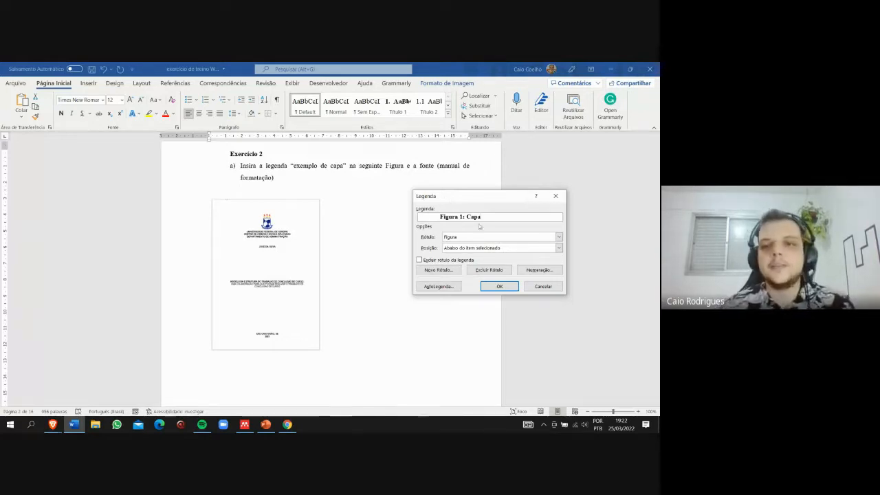
- Choose the Figura label and the position "Abaixo do item selecionado" for the caption, and insert it
left_click(558, 237)
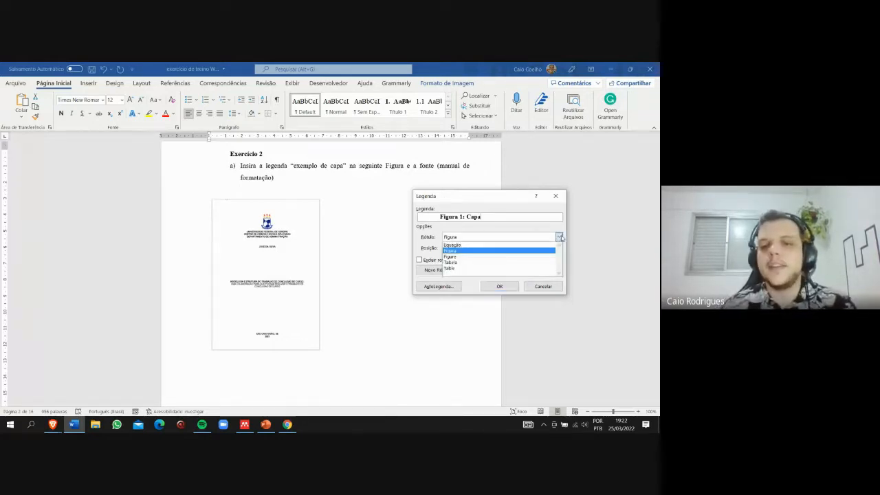
left_click(465, 251)
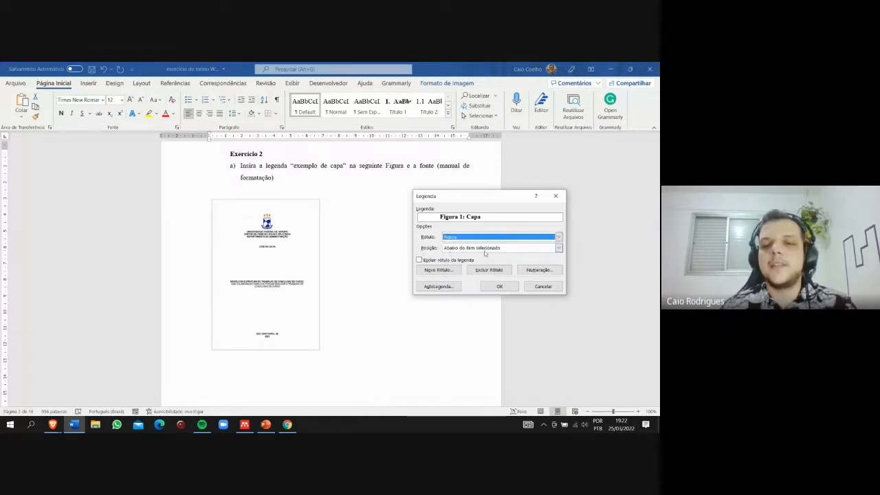
left_click(487, 249)
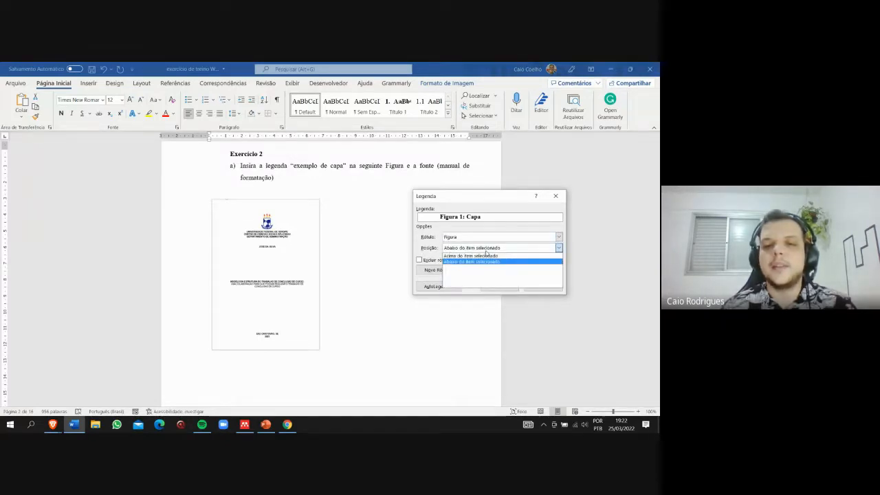
left_click(486, 251)
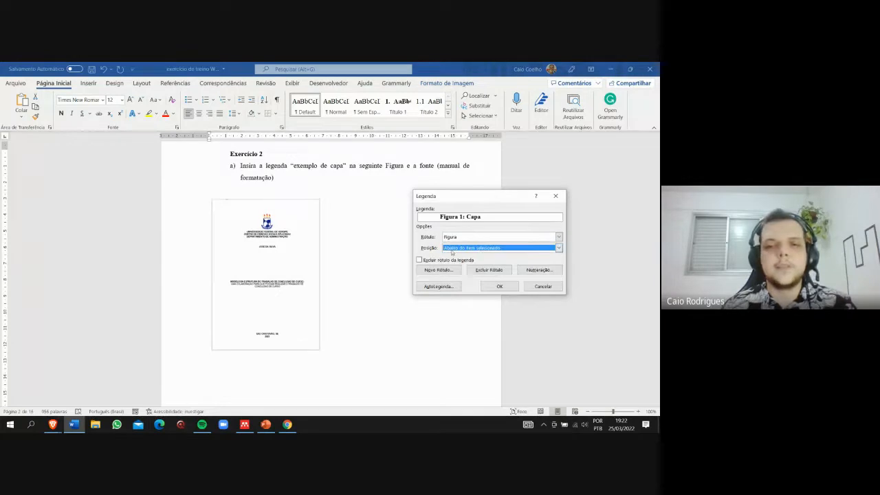
left_click(500, 286)
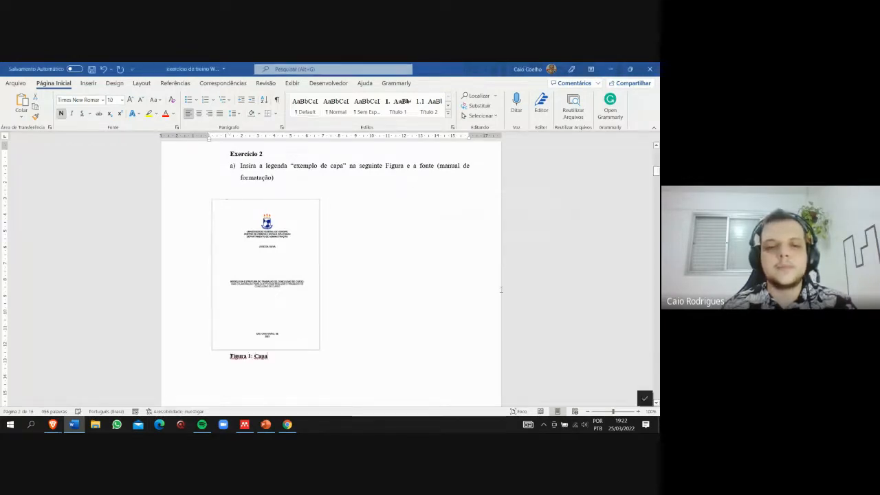
- Add a "Fonte:" line under the figure caption and format it in bold at size 10
scroll(310, 346, "down", 2)
scroll(254, 289, "up", 2)
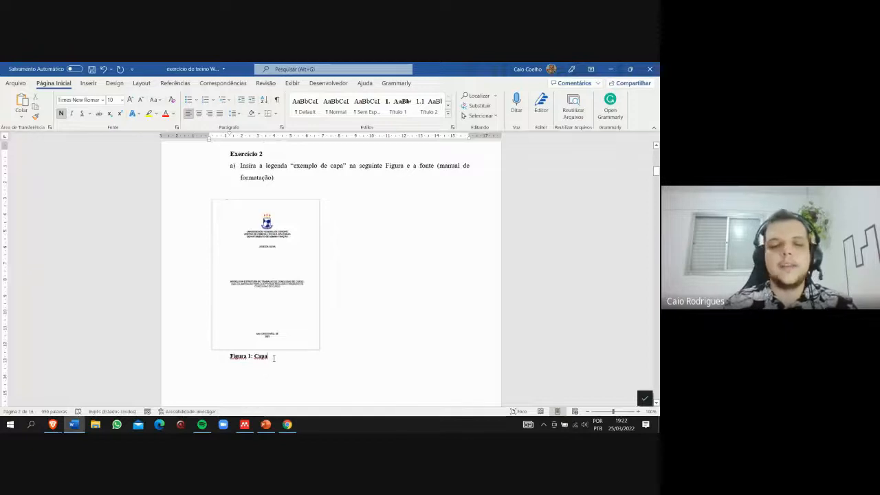
key("Return")
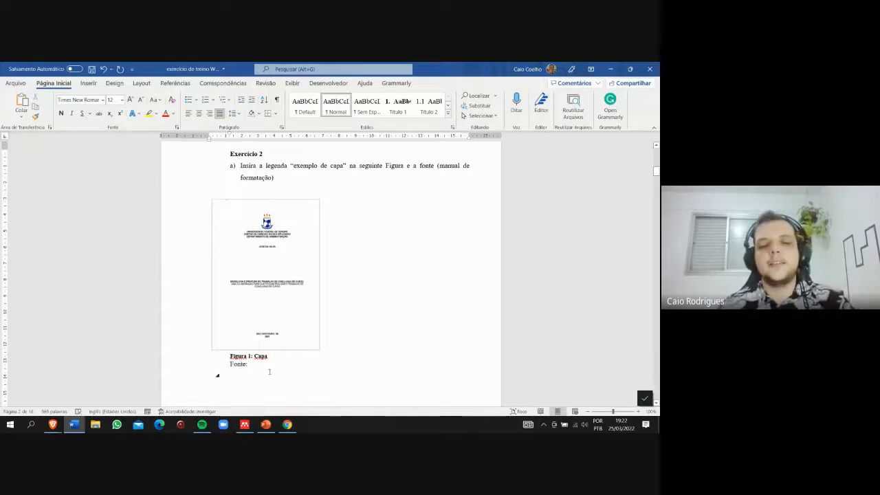
left_click_drag(269, 368, 210, 364)
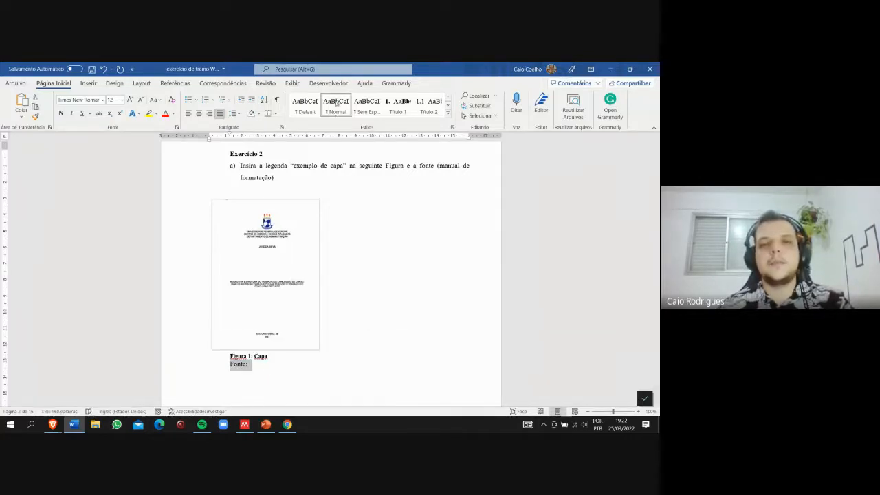
left_click(141, 100)
left_click(140, 101)
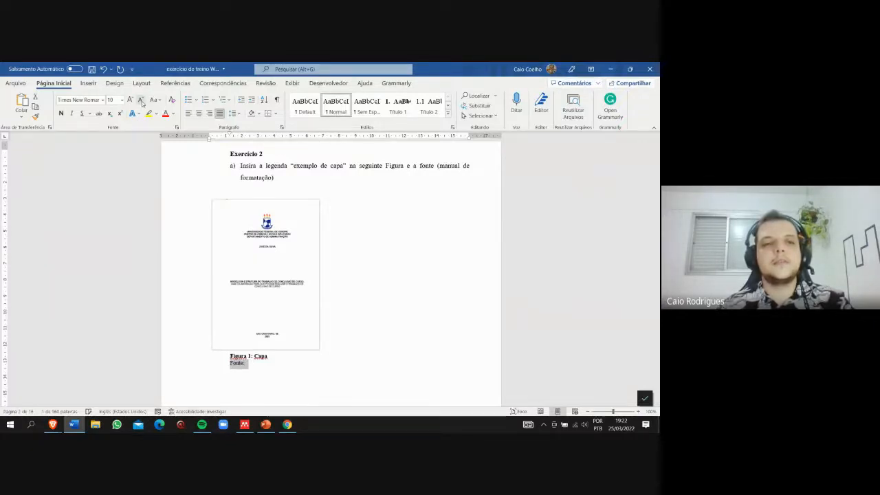
- Compare the "Fonte:" line with the figure caption and check the caption's style in the style gallery
left_click(265, 375)
left_click_drag(250, 365, 231, 364)
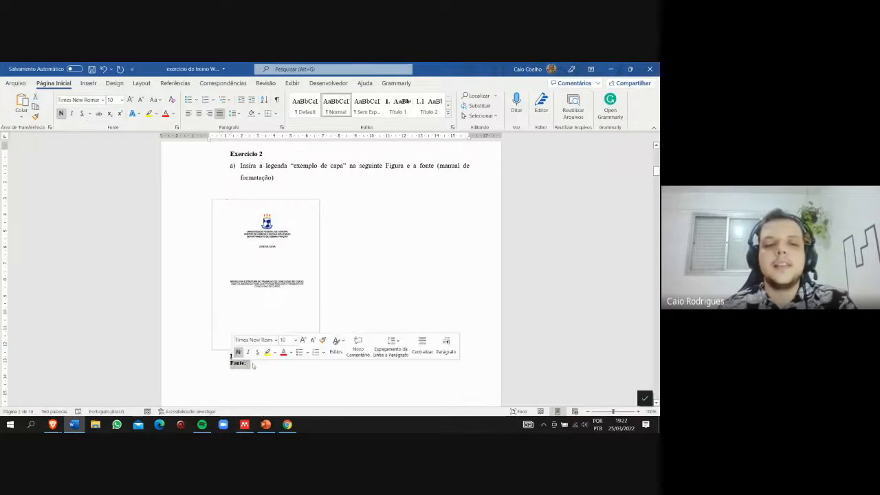
right_click(241, 356)
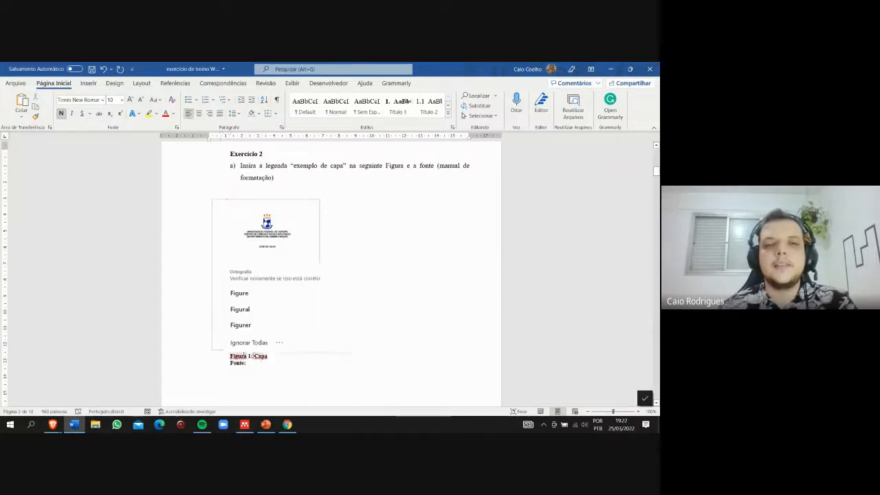
left_click(253, 356)
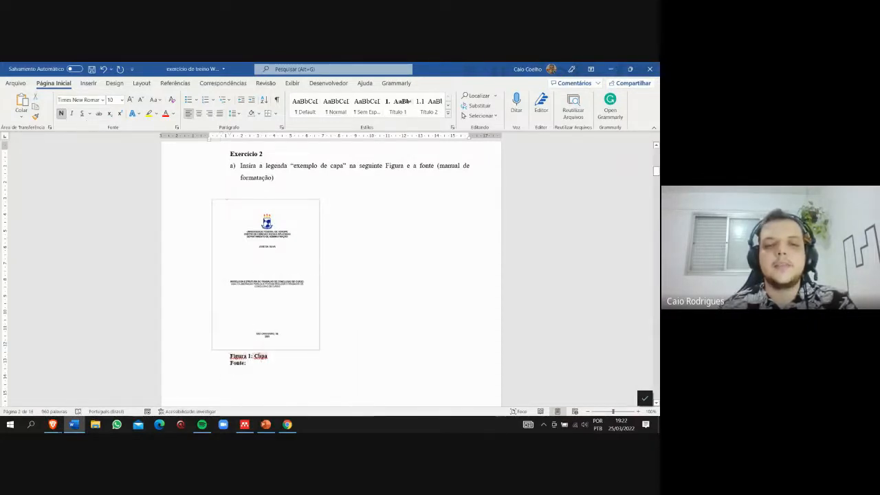
left_click(448, 113)
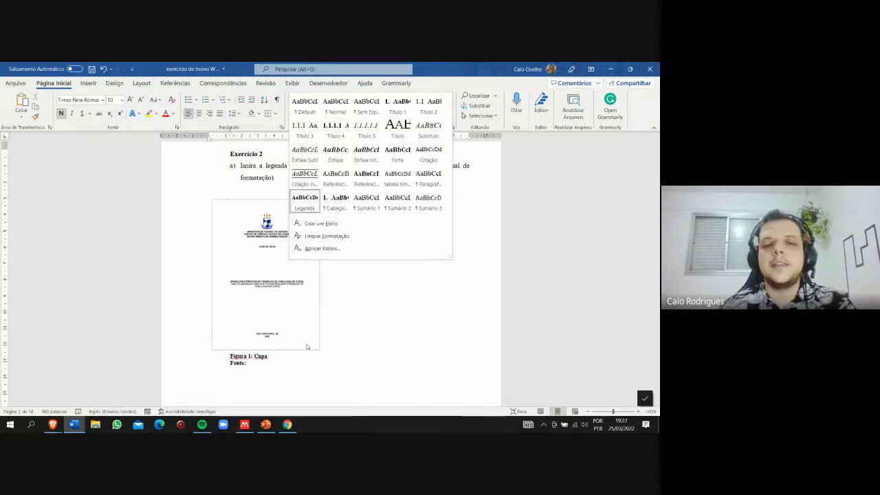
left_click(311, 366)
- Start a caption for the table image of exercise item b and set its label to Tabela
scroll(310, 358, "down", 10)
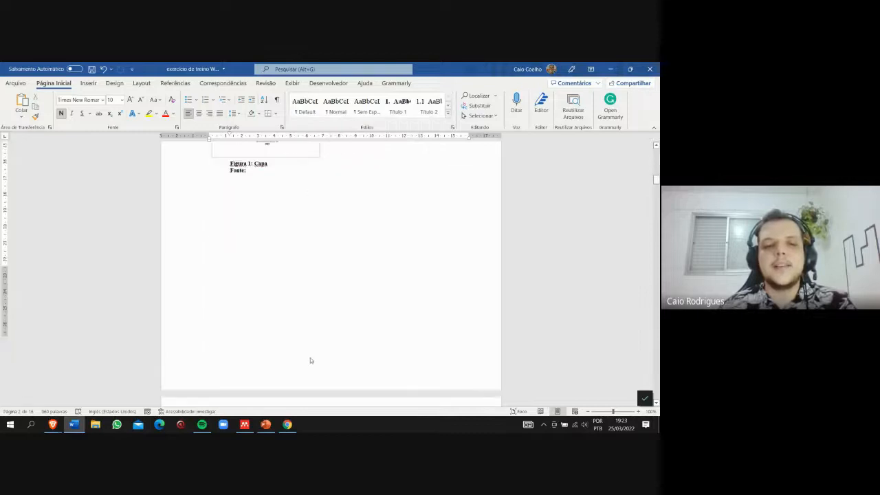
left_click(308, 293)
right_click(308, 277)
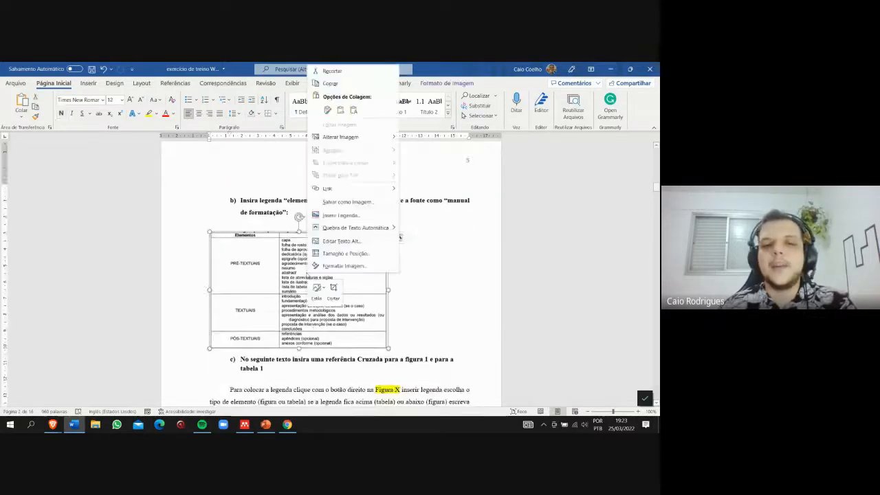
left_click(340, 215)
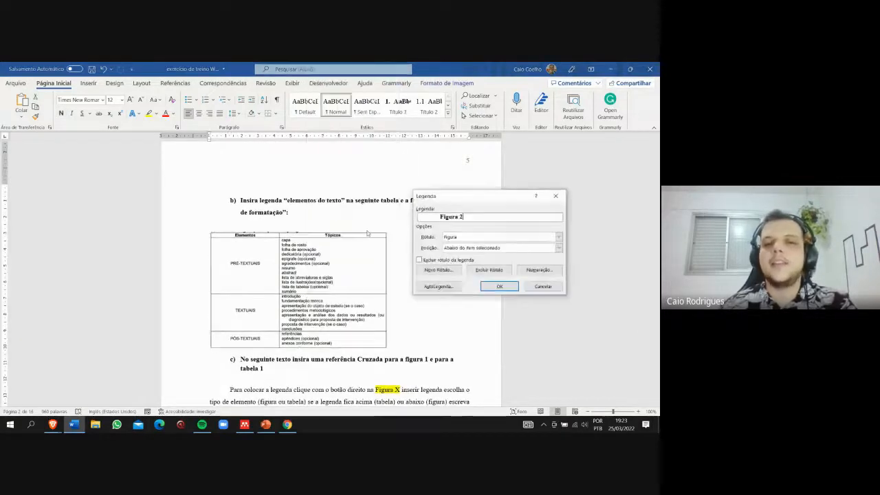
left_click(478, 238)
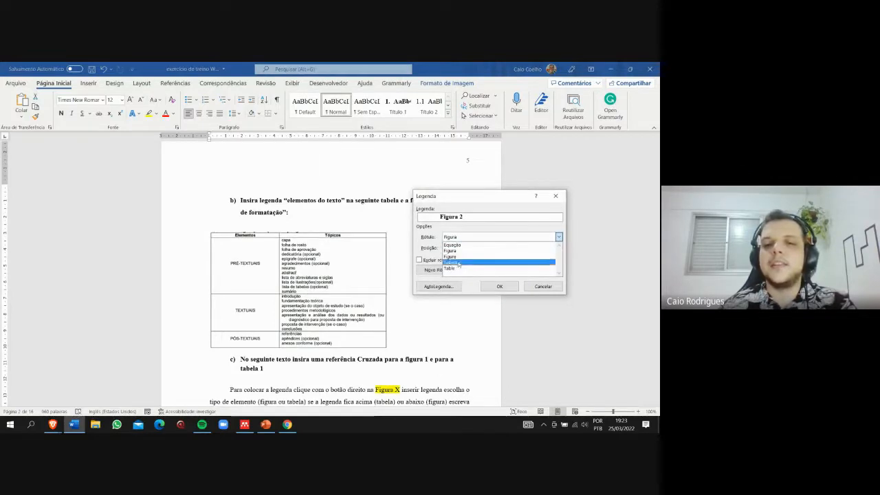
left_click(459, 263)
- Complete the table caption as "Tabela 1 : Texto", insert it above the table, and select the inserted caption text
left_click(464, 219)
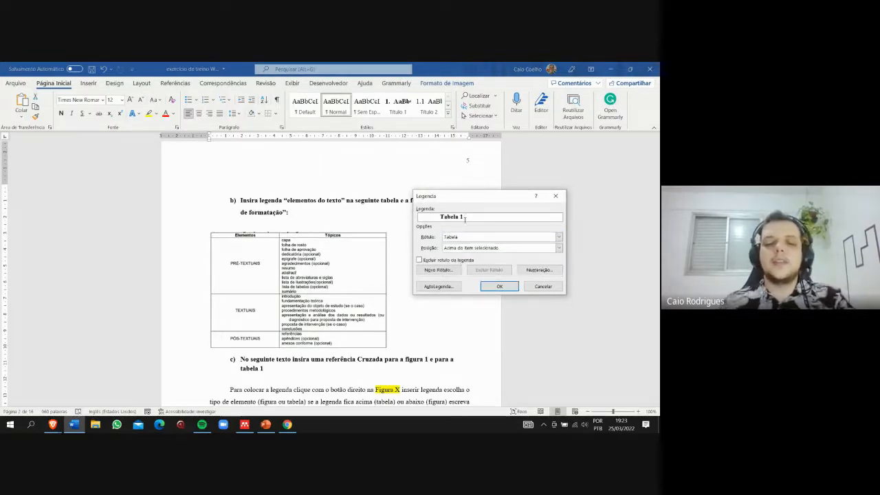
type(": Ta")
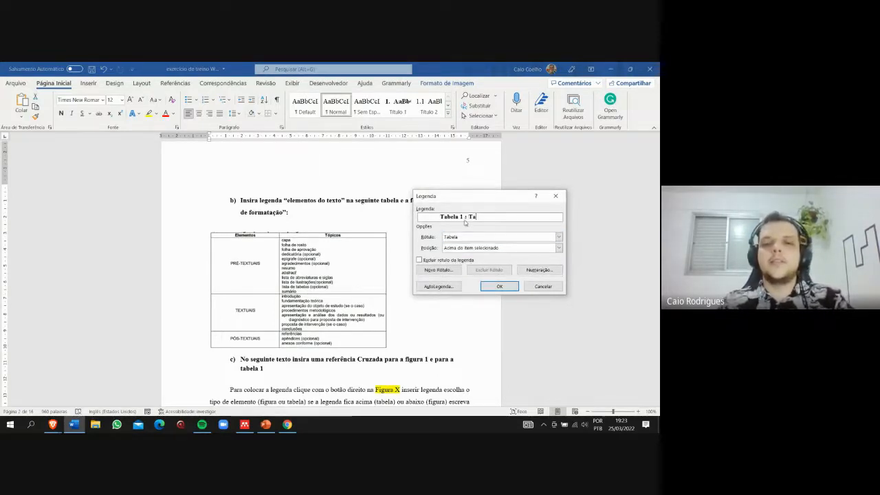
key("BackSpace")
key("BackSpace")
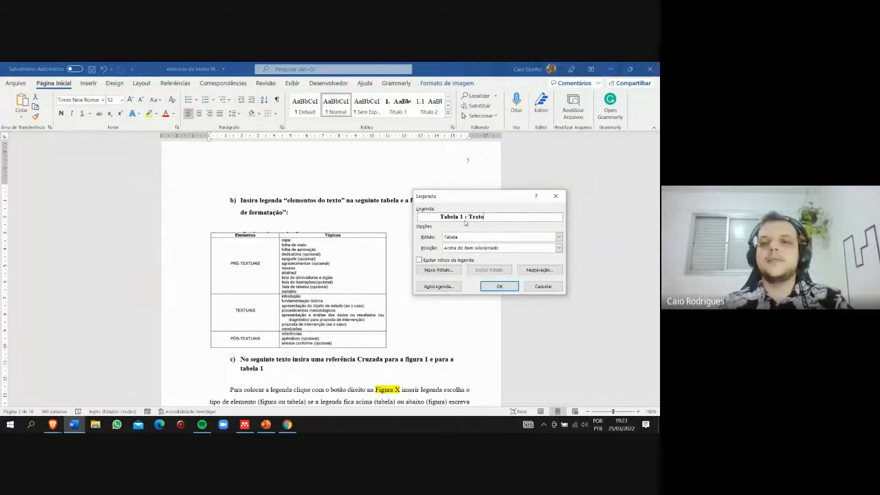
left_click(508, 286)
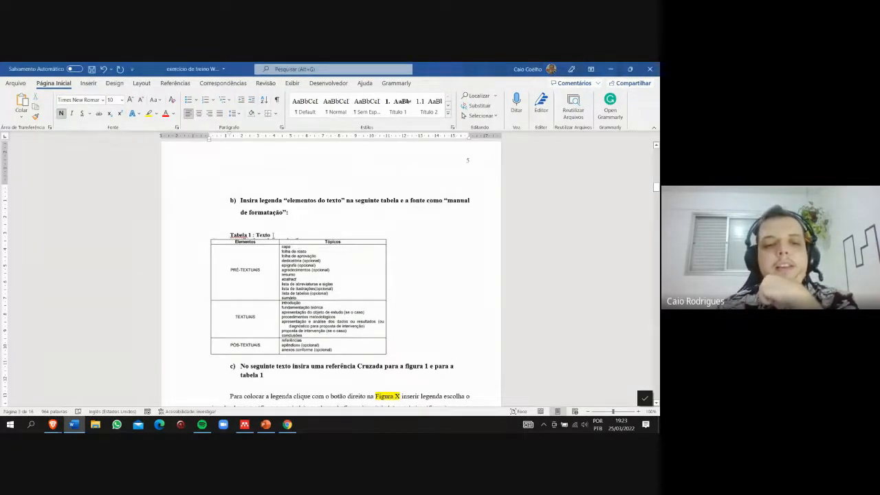
left_click(250, 349)
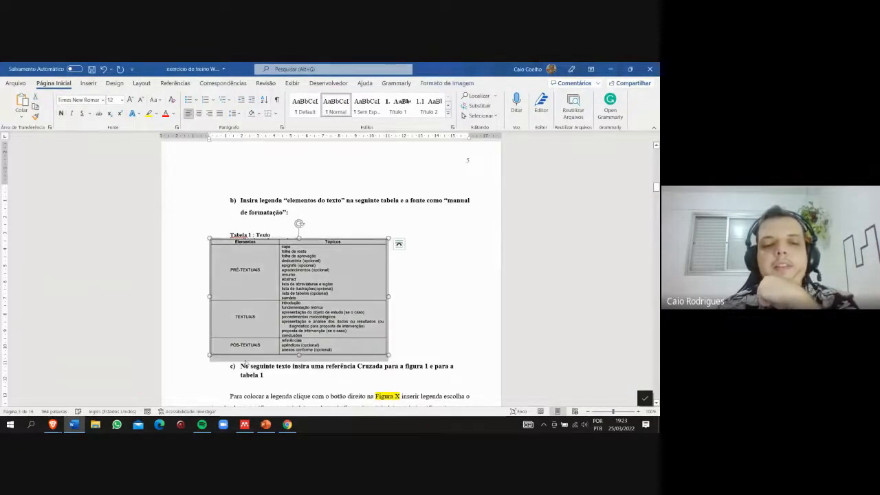
left_click_drag(272, 236, 231, 235)
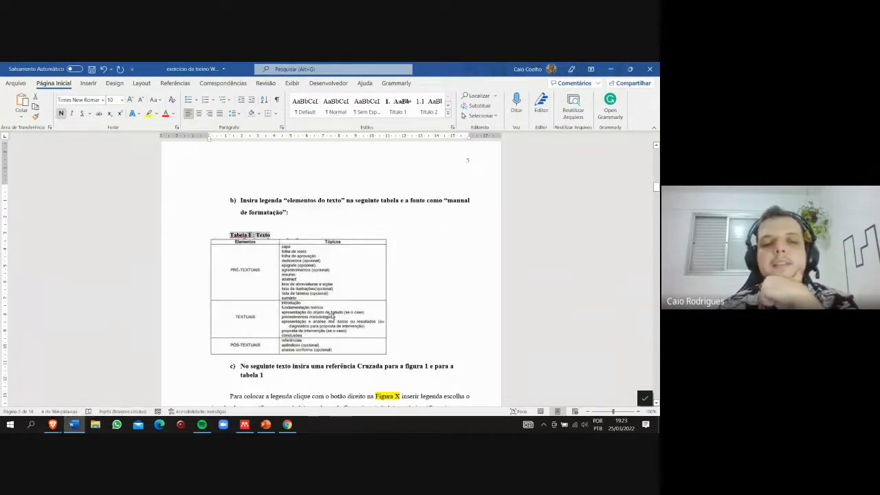
- Replace the highlighted "Figura X" in item c with a cross-reference to the entire caption "Figura 1: Capa"
scroll(332, 315, "down", 5)
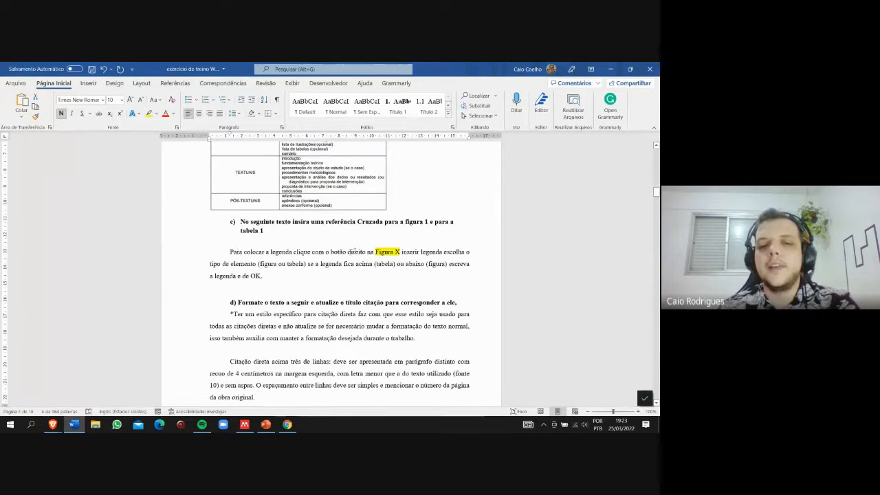
left_click(370, 252)
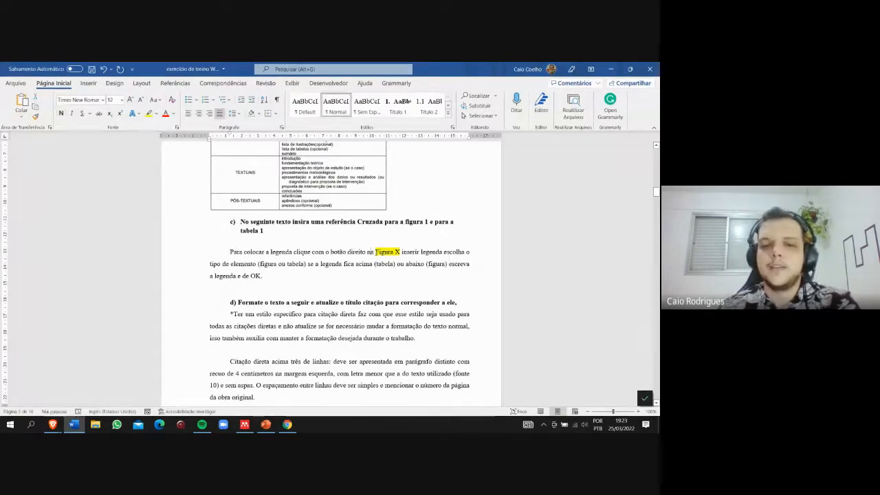
left_click_drag(376, 252, 400, 252)
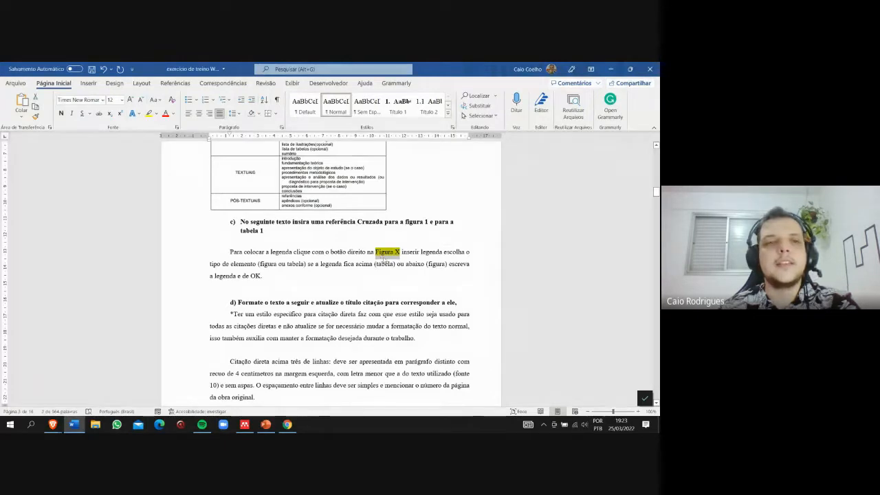
left_click(176, 83)
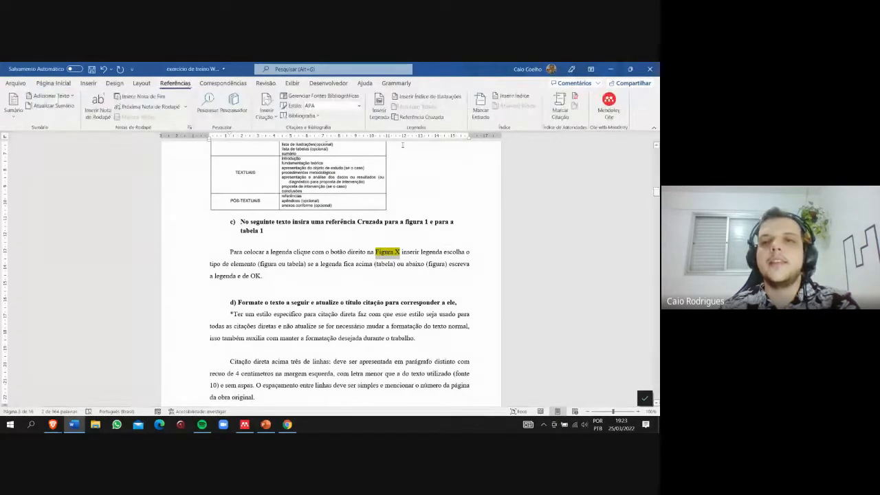
left_click(417, 117)
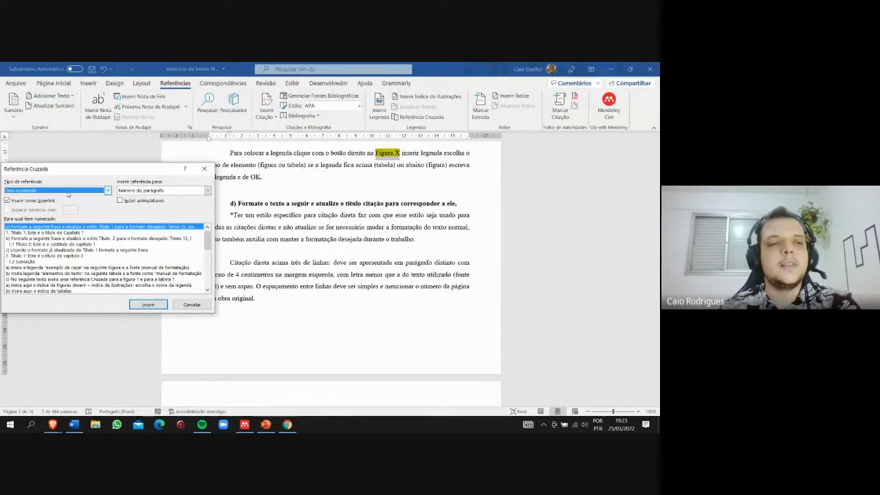
left_click(68, 194)
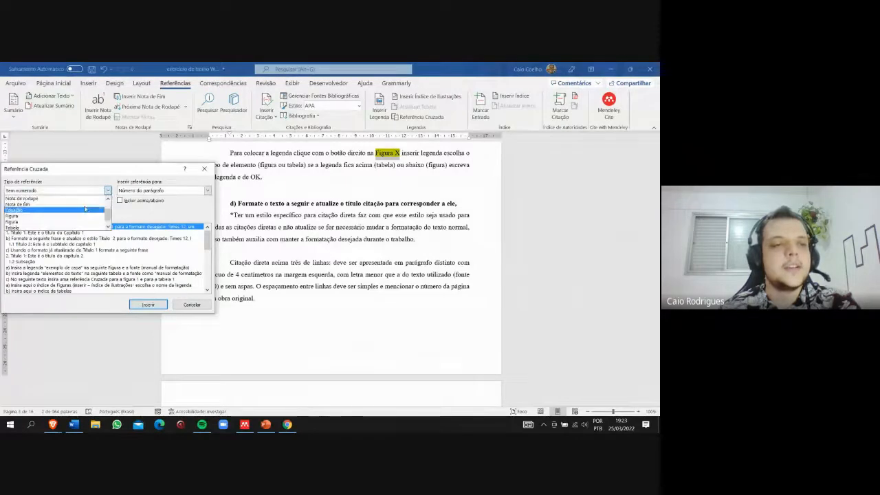
left_click(33, 220)
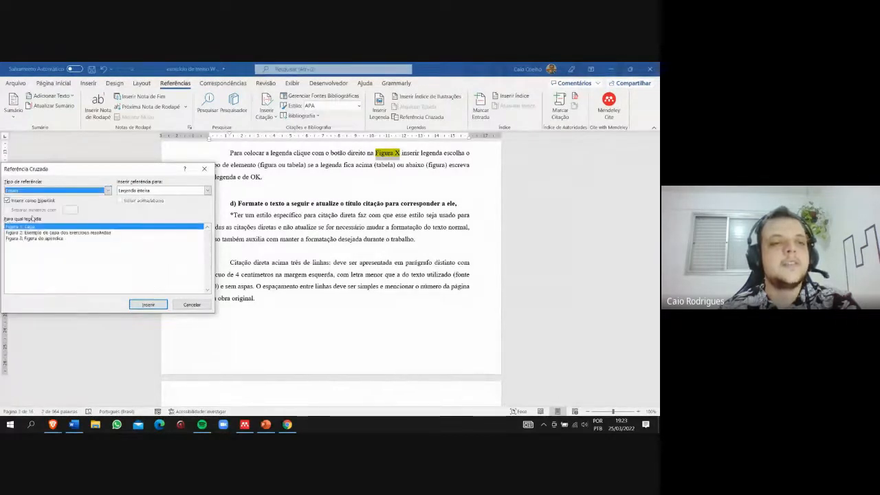
left_click(147, 305)
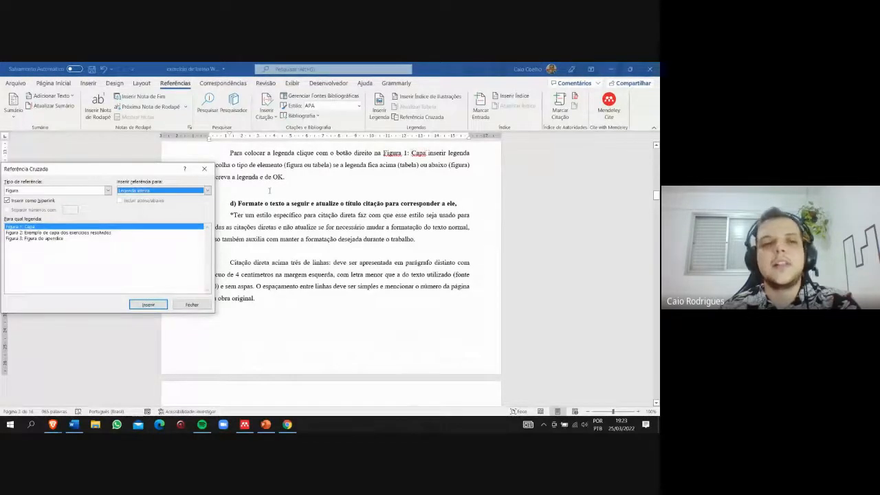
- Insert a name-and-number-only cross-reference to Figura 1 and delete the full-caption reference "Figura 1: Capa" before it
left_click(207, 190)
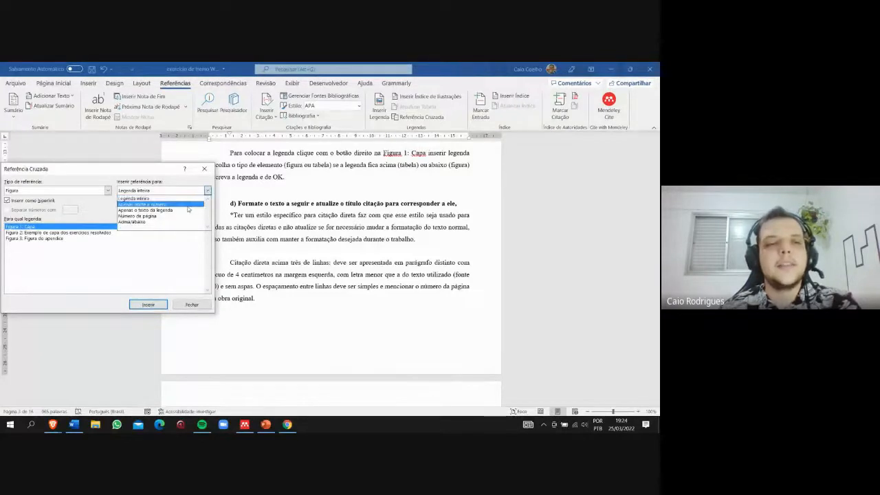
left_click(143, 204)
left_click(149, 306)
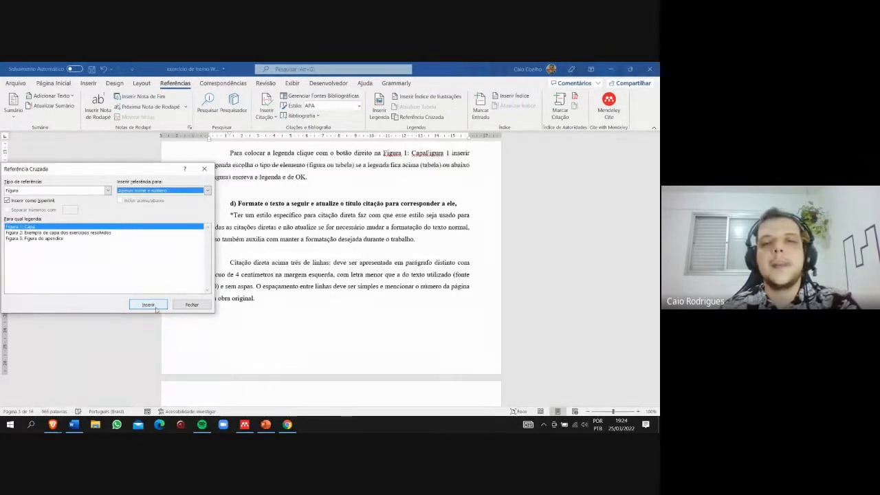
left_click_drag(424, 155, 383, 155)
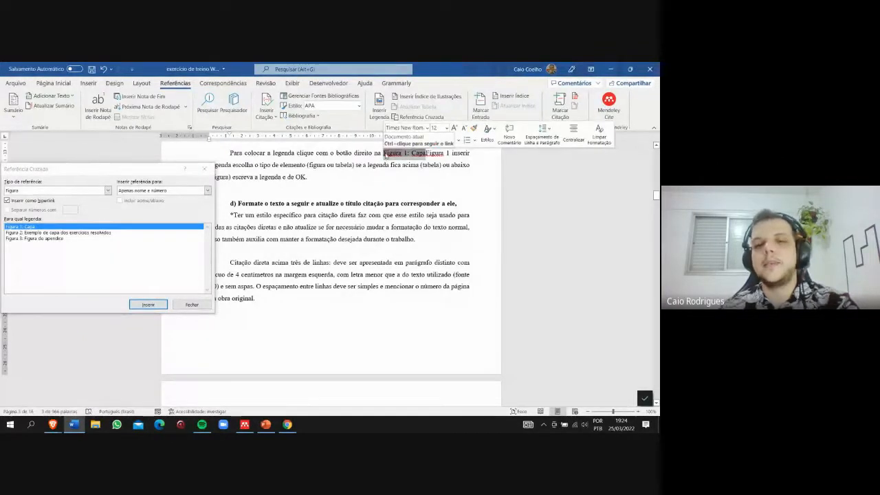
key("Delete")
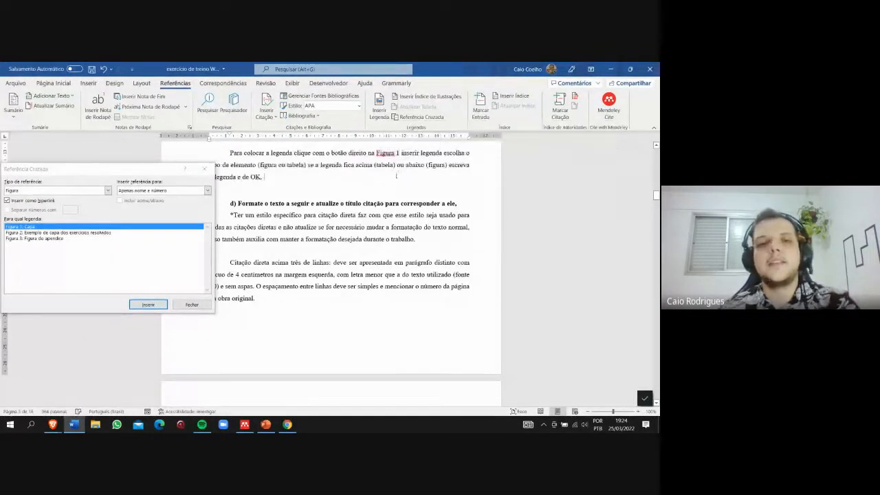
left_click(187, 304)
left_click(192, 305)
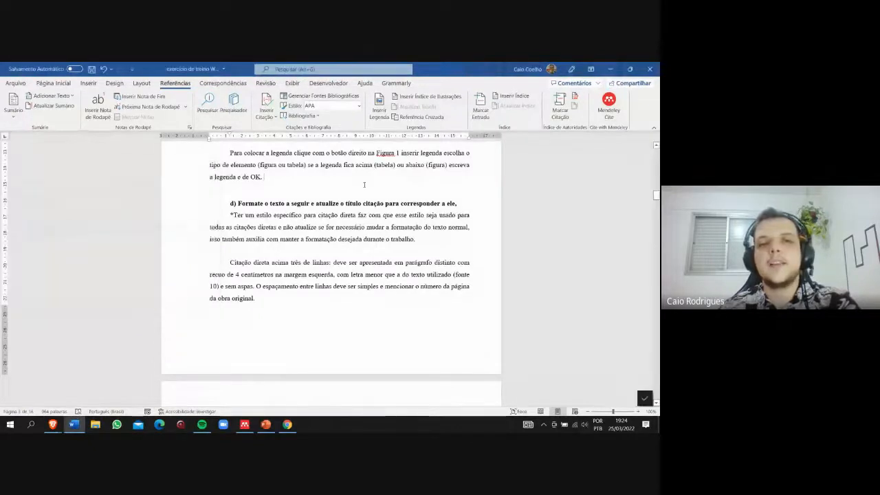
- Follow the Figura 1 cross-reference to its caption to test the link, and return to the text of item c
scroll(423, 172, "up", 2)
right_click(386, 215)
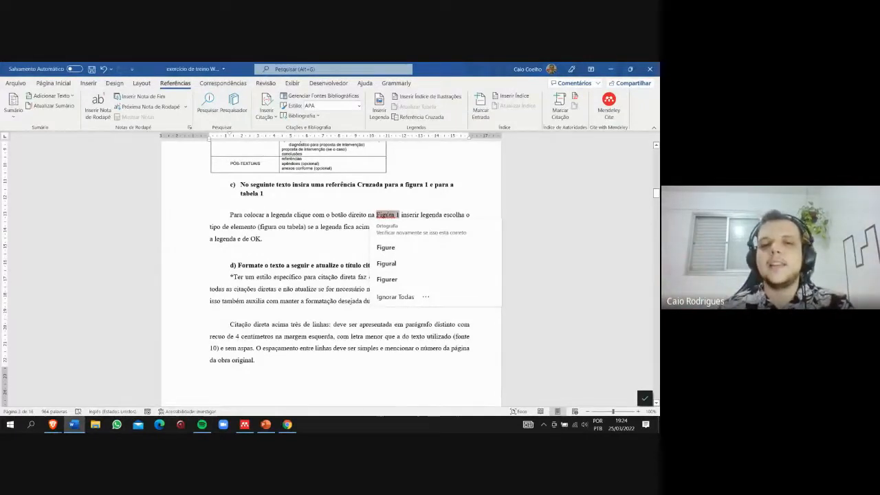
left_click(387, 215, "ctrl")
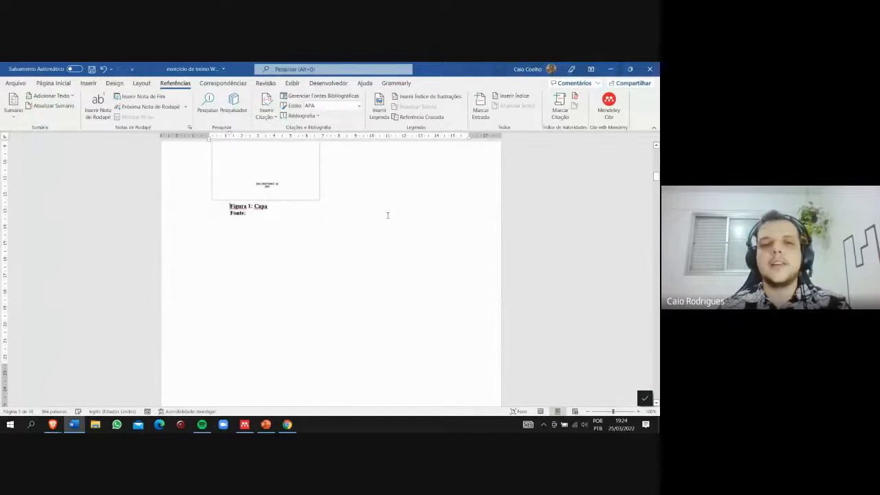
scroll(263, 305, "down", 10)
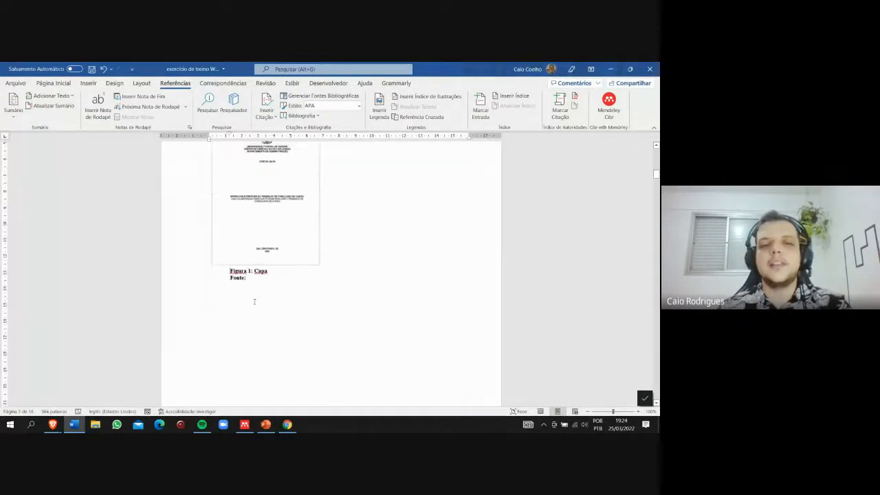
scroll(255, 299, "down", 5)
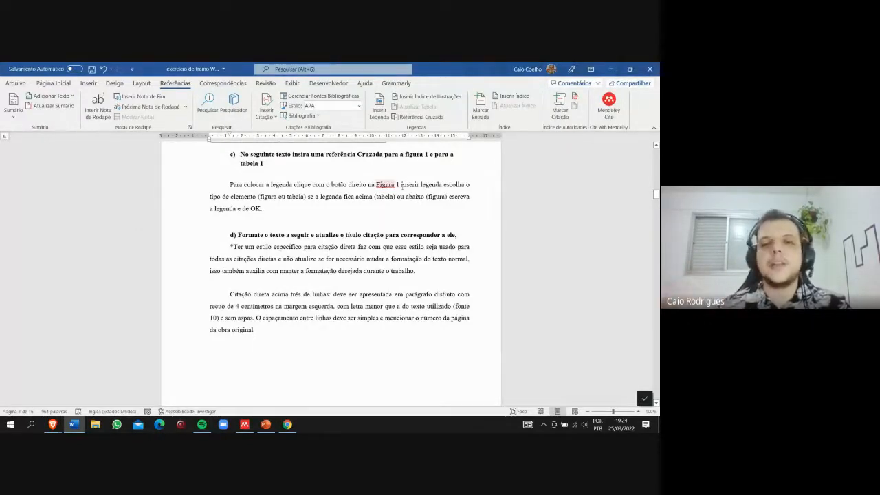
left_click(376, 218)
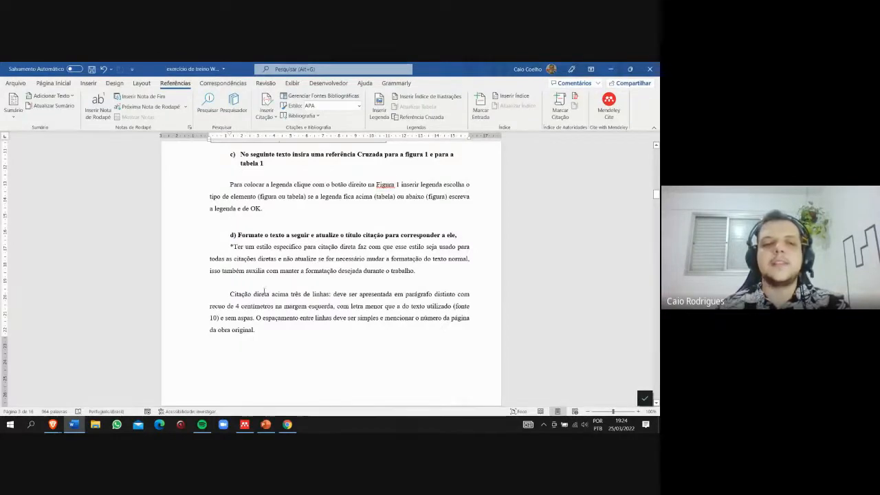
- Apply the Citação style to the paragraph under item d that starts with "*Ter um estilo específico para citação direta"
scroll(266, 286, "down", 1)
scroll(266, 287, "down", 1)
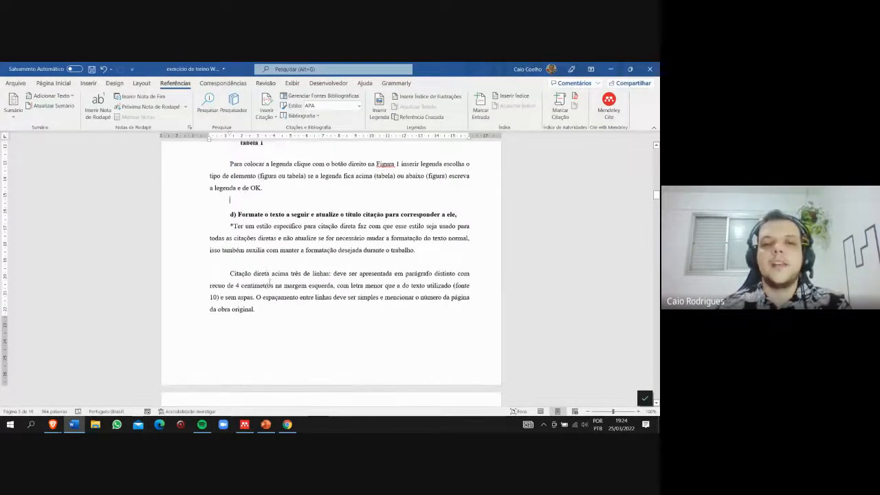
left_click_drag(444, 256, 220, 230)
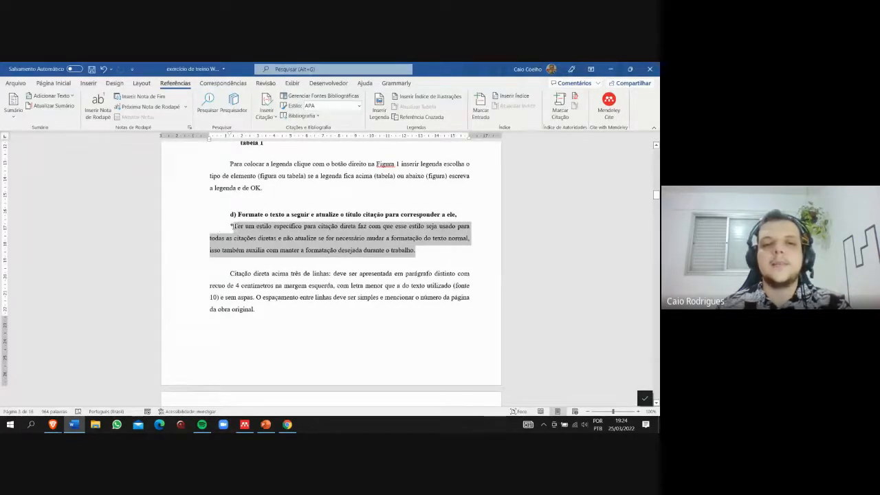
left_click_drag(230, 226, 420, 251)
left_click(54, 82)
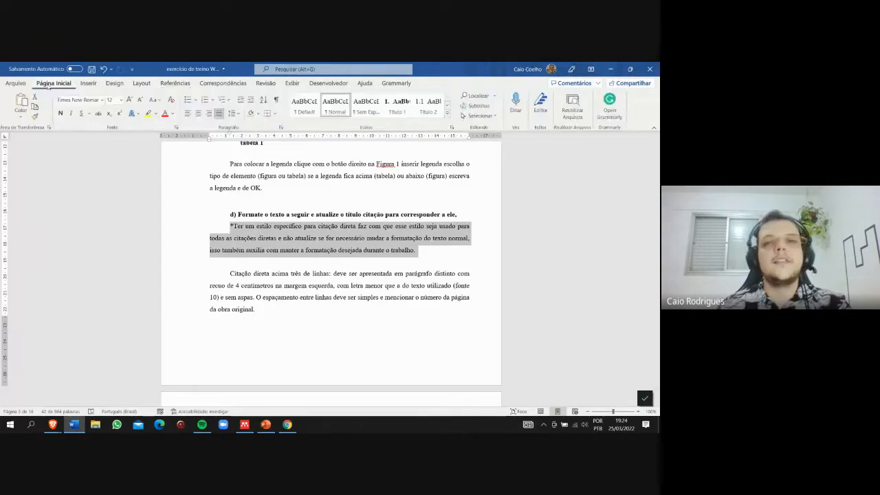
left_click(448, 115)
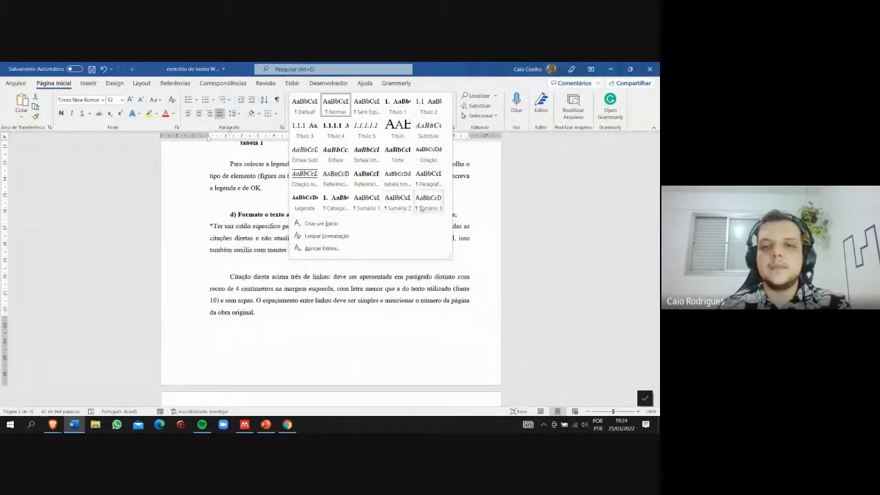
left_click(432, 159)
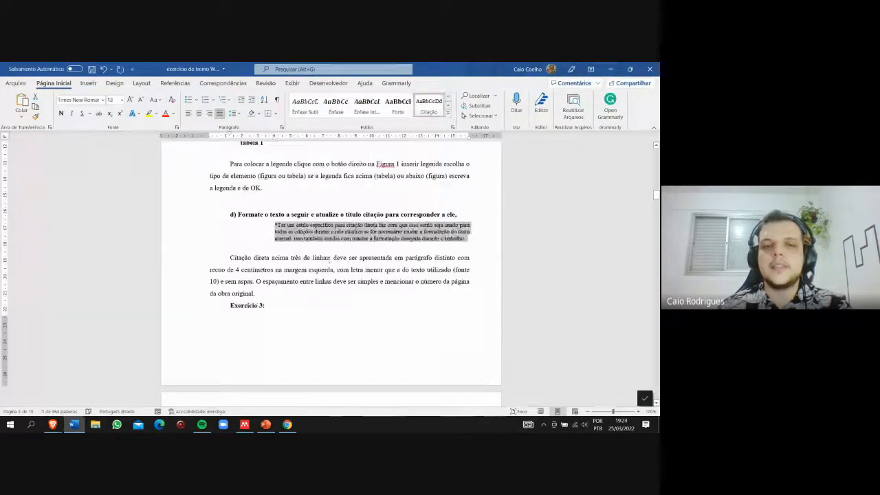
left_click(273, 222)
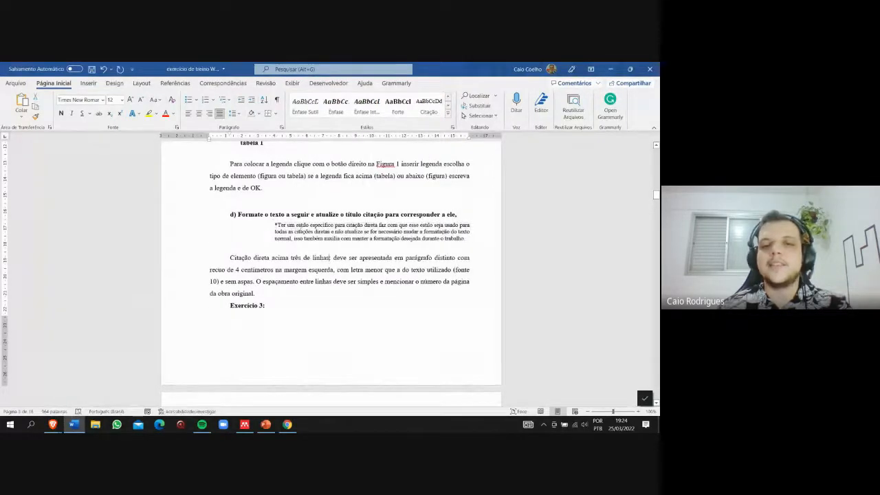
- Compare the Citação-styled paragraph with the "Citação direta acima três de linhas" paragraph below it, including its line spacing and the available styles
left_click_drag(469, 239, 274, 225)
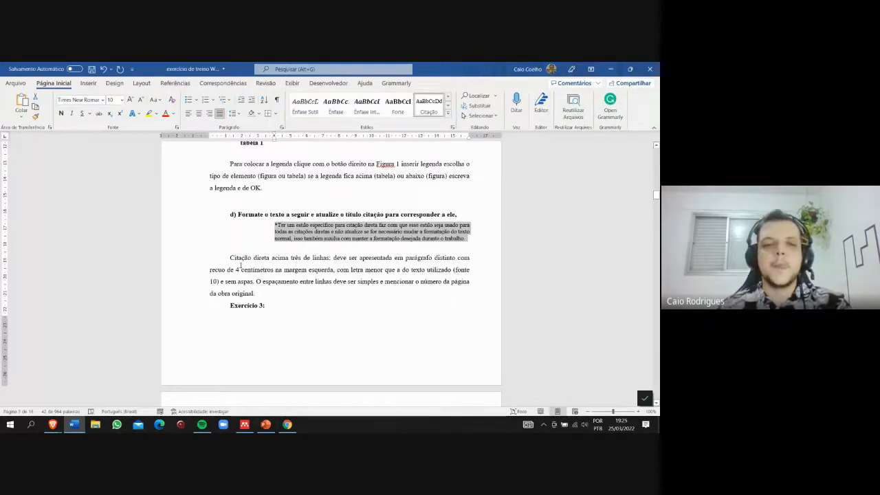
scroll(266, 266, "down", 1)
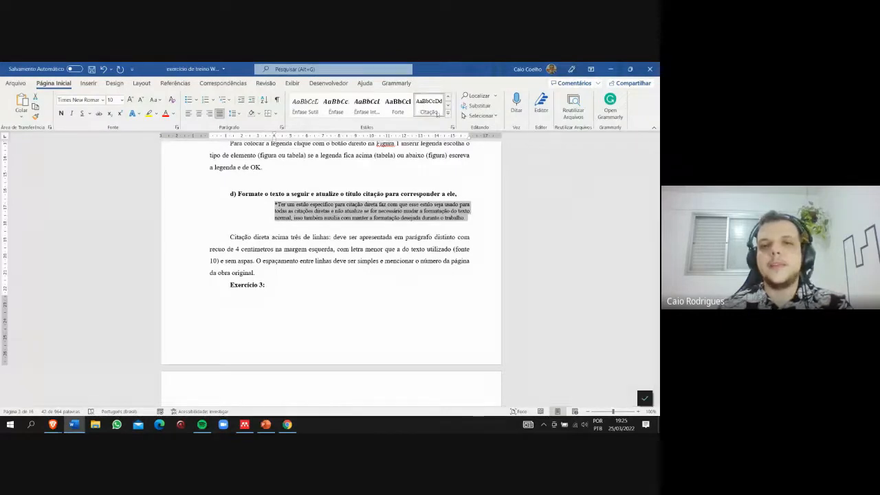
left_click(230, 236)
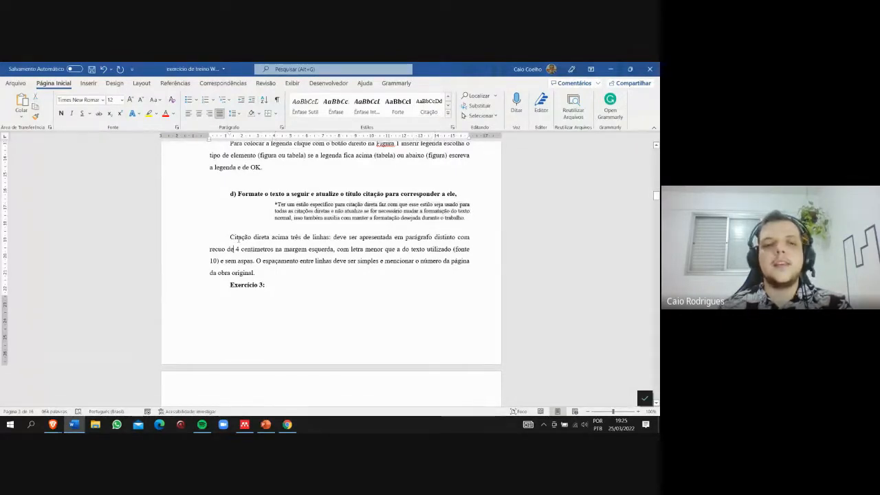
left_click_drag(230, 236, 260, 272)
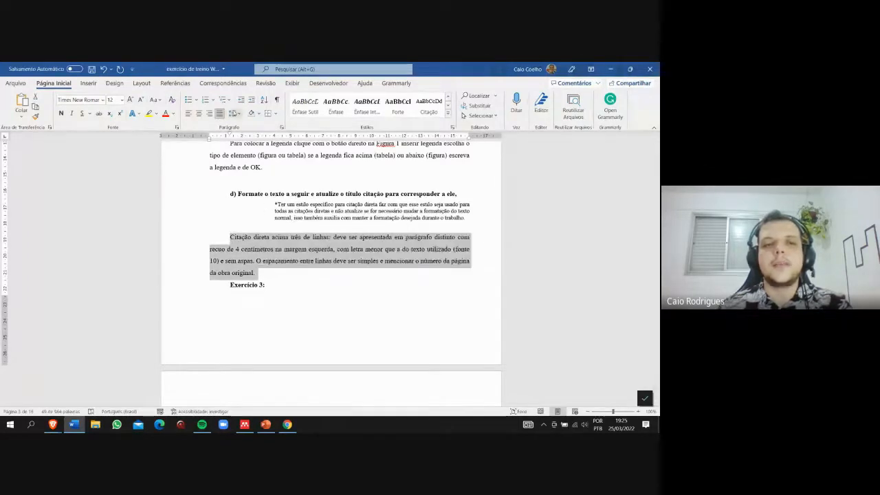
left_click(234, 114)
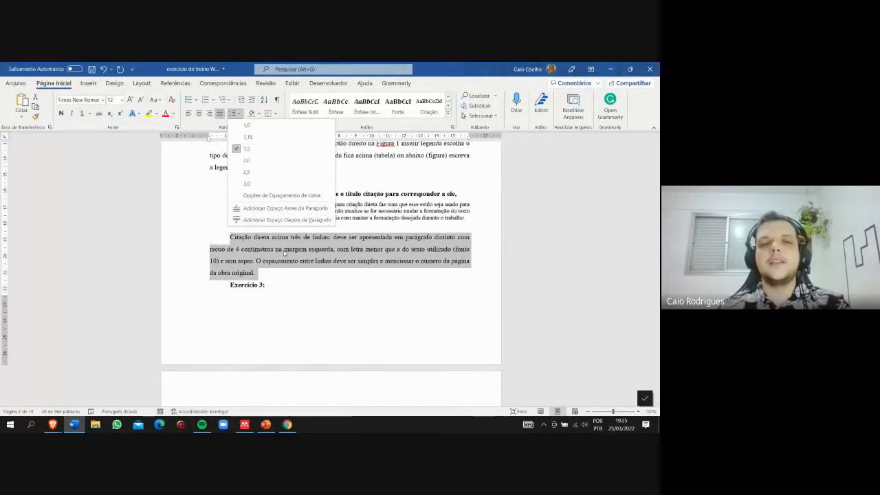
left_click(448, 97)
left_click(448, 96)
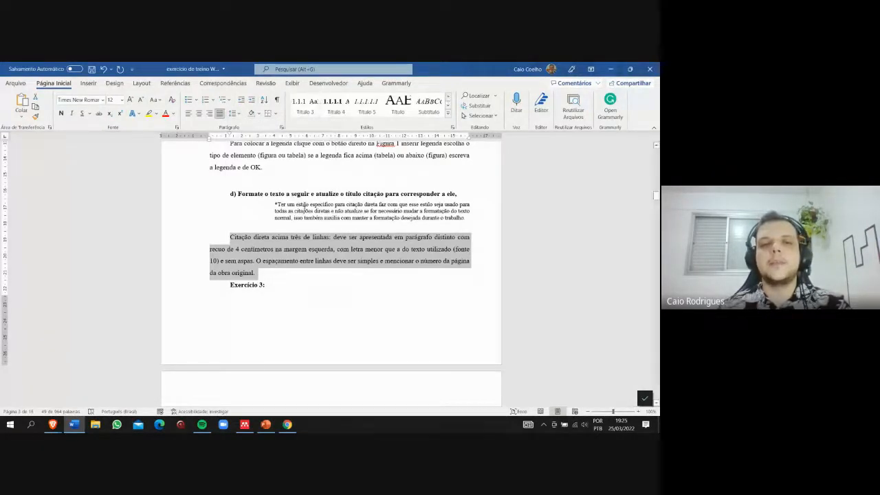
left_click_drag(273, 204, 468, 221)
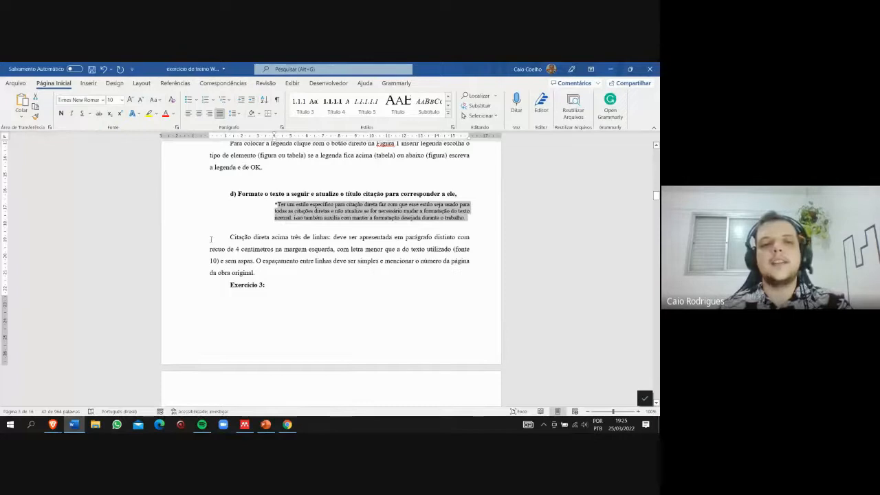
left_click_drag(222, 239, 271, 273)
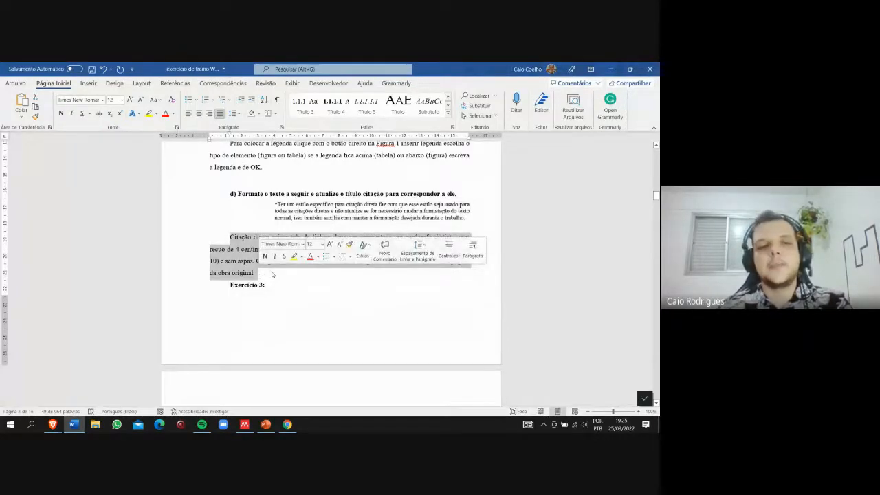
- Start an index of illustrations in the blank line under item a of Exercício 3, with Figura as the caption label
scroll(272, 273, "down", 3)
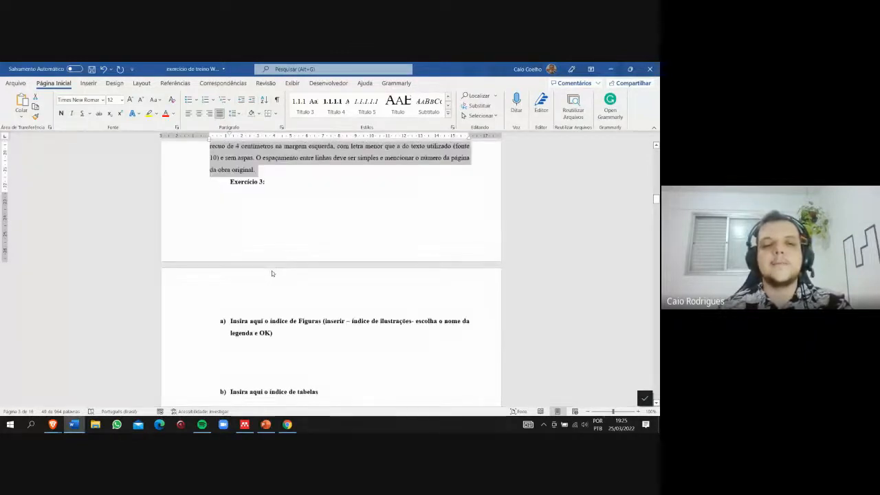
scroll(271, 274, "down", 3)
scroll(272, 247, "up", 4)
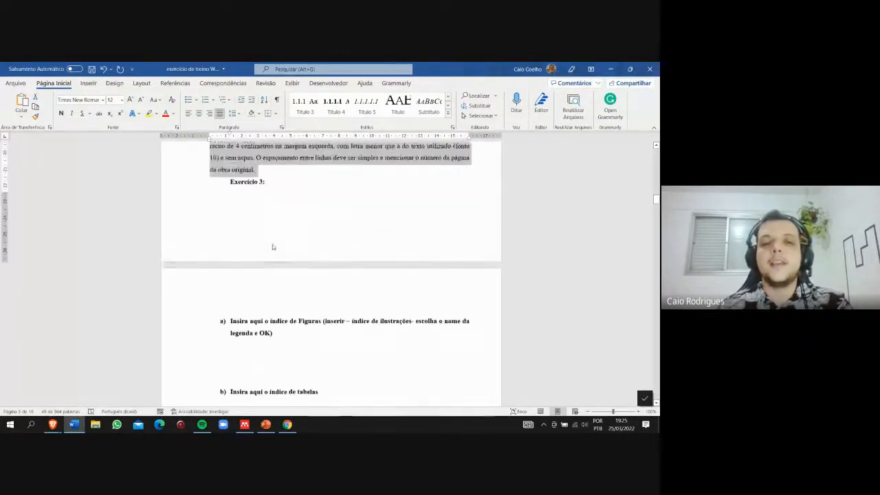
scroll(272, 244, "down", 5)
left_click(251, 210)
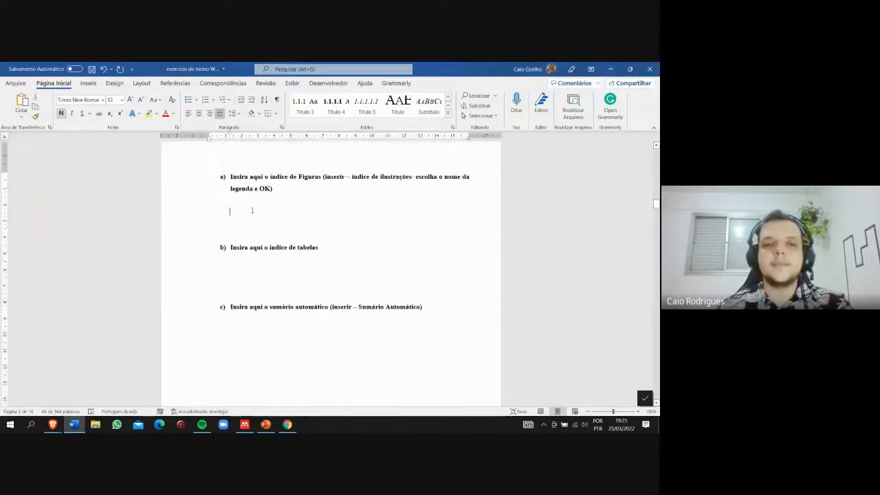
left_click(175, 83)
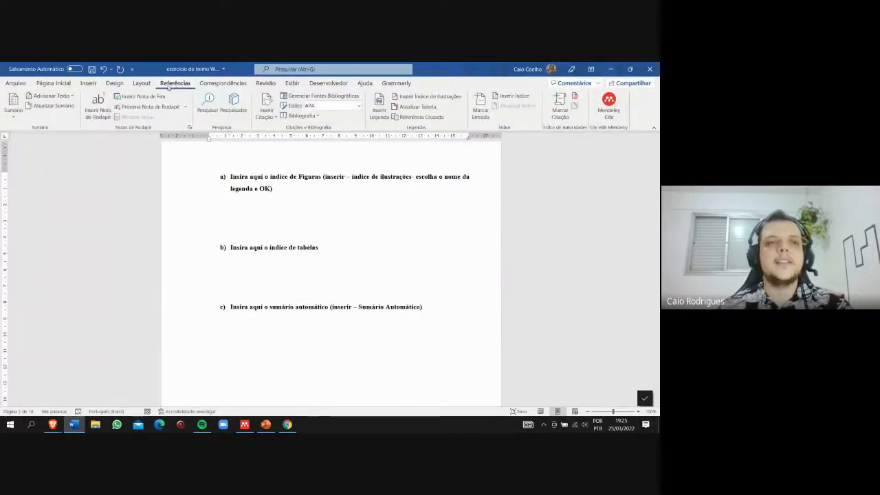
left_click(422, 99)
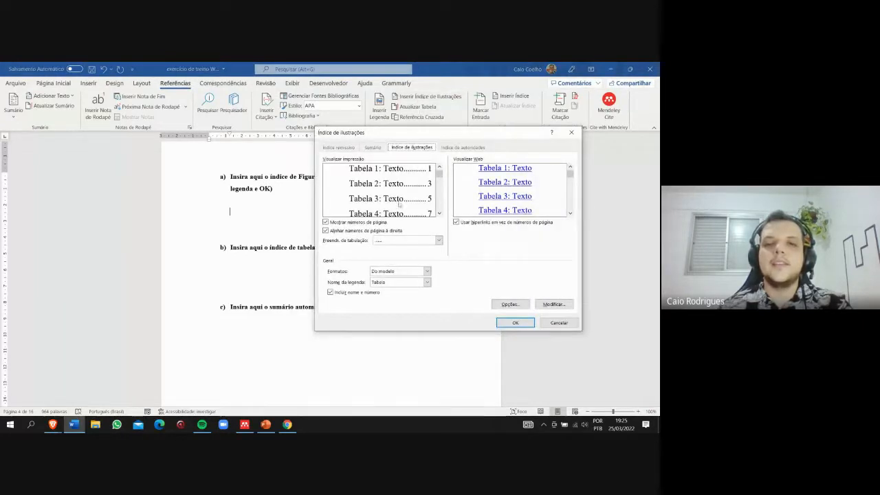
left_click(427, 283)
left_click(408, 297)
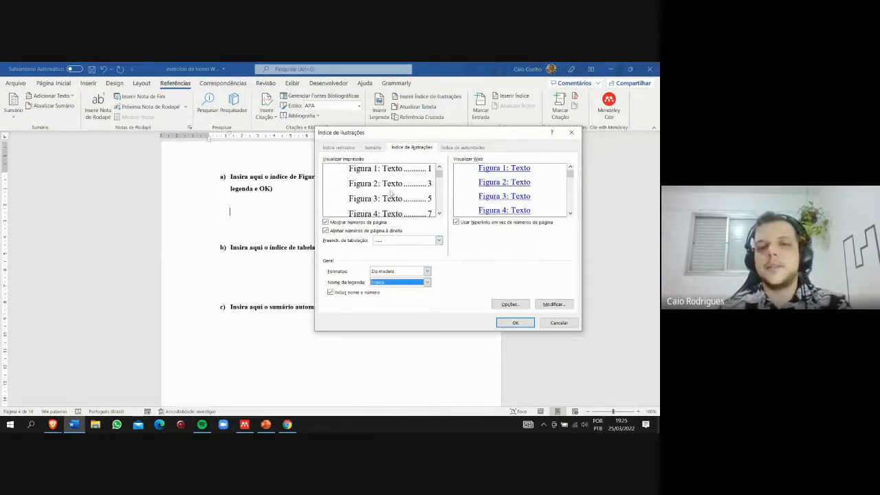
- Set the figure index's tab leader to dots and insert it under item a, agreeing to replace the selected index
left_click(438, 241)
left_click(439, 244)
left_click(439, 243)
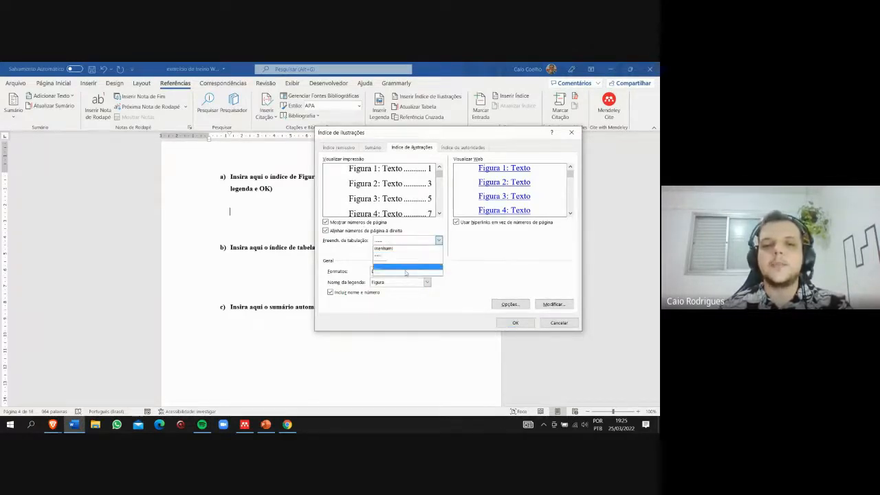
left_click(440, 243)
left_click(440, 244)
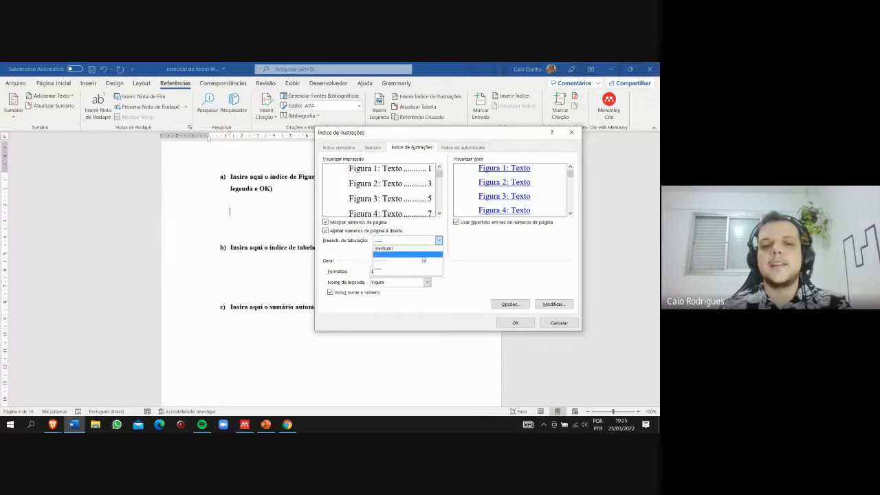
left_click(423, 255)
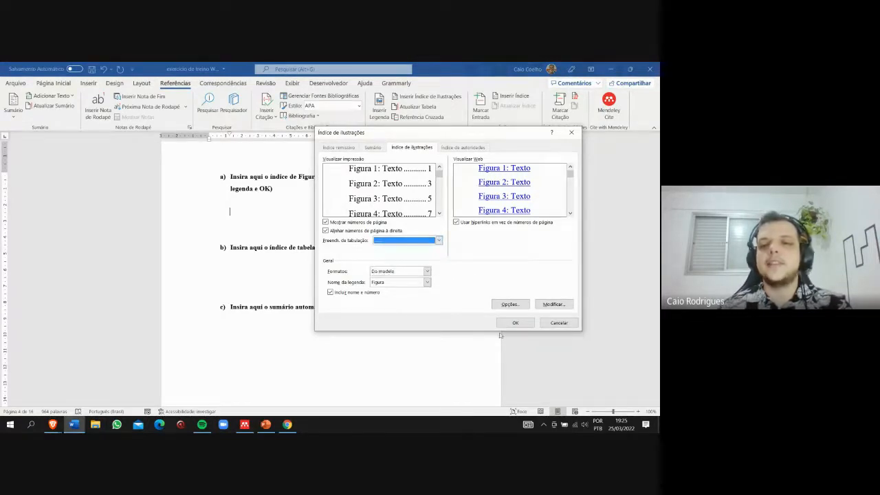
left_click(520, 324)
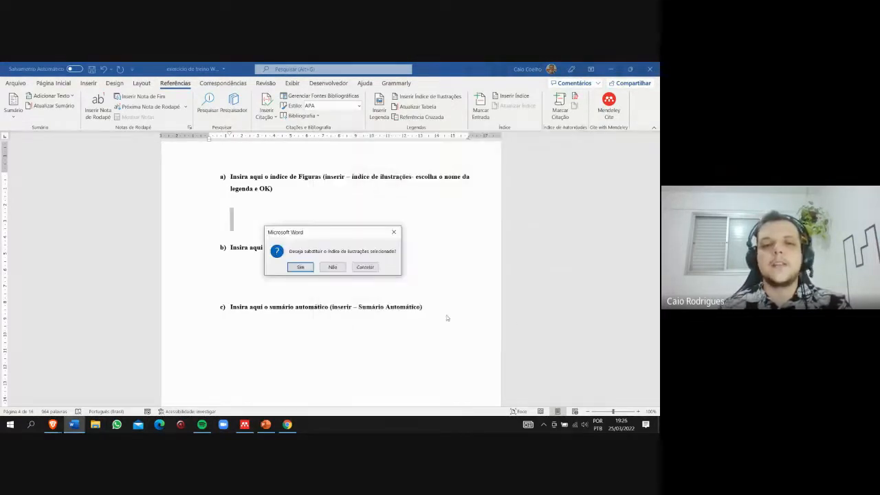
left_click(300, 268)
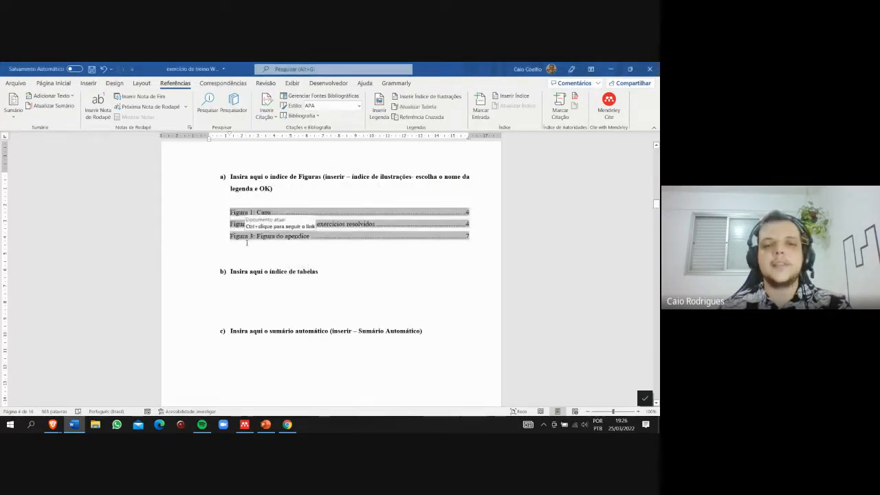
left_click_drag(231, 213, 417, 228)
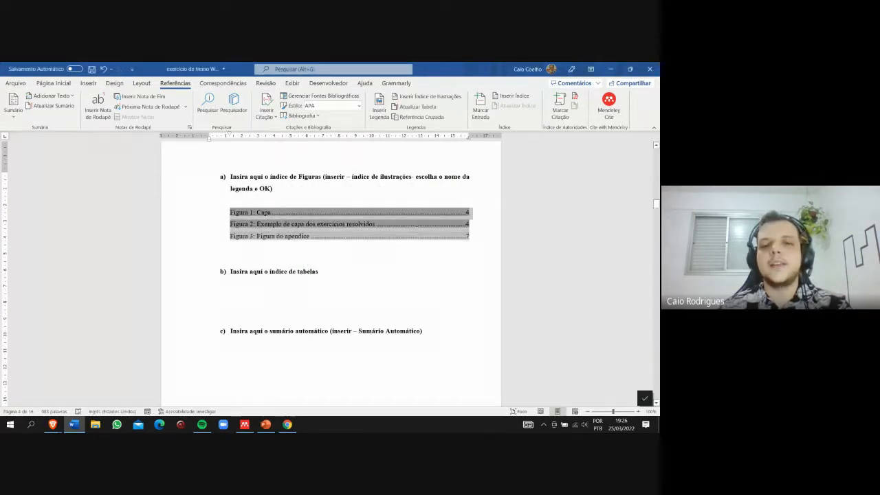
left_click(337, 249)
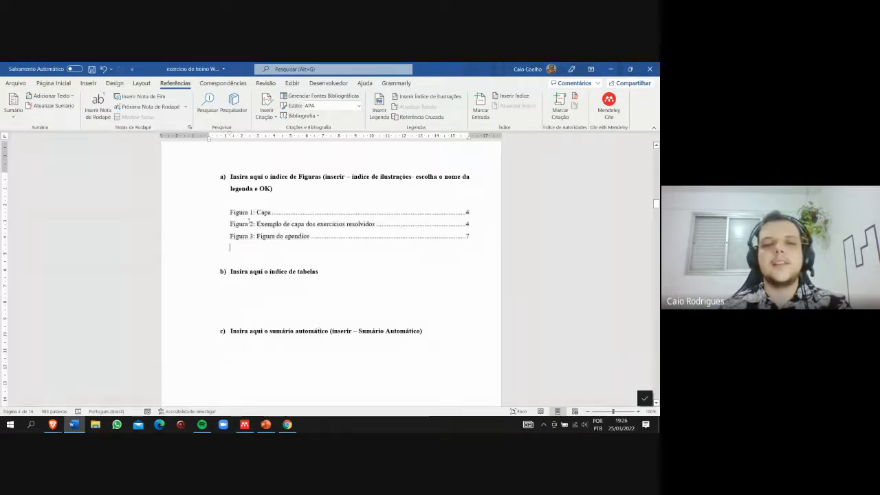
- Insert an index of illustrations for the Tabela caption label in the blank line under item b
left_click(246, 293)
left_click(429, 96)
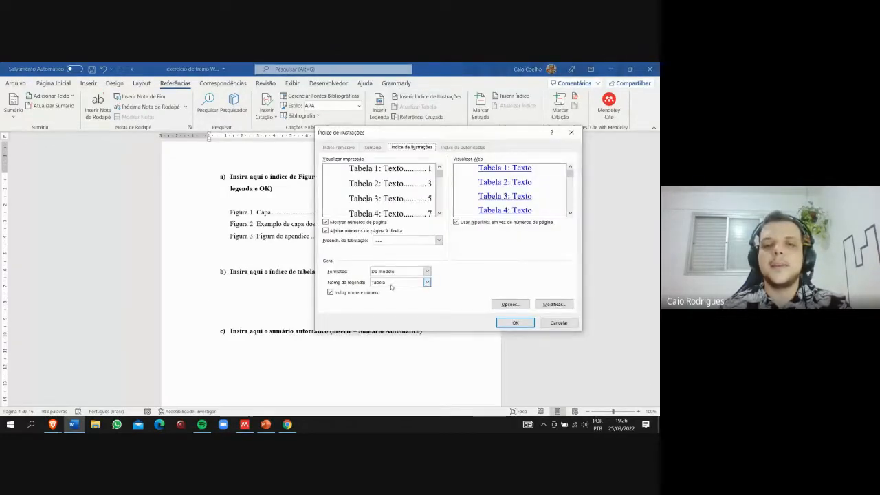
left_click(517, 324)
left_click_drag(242, 296, 466, 336)
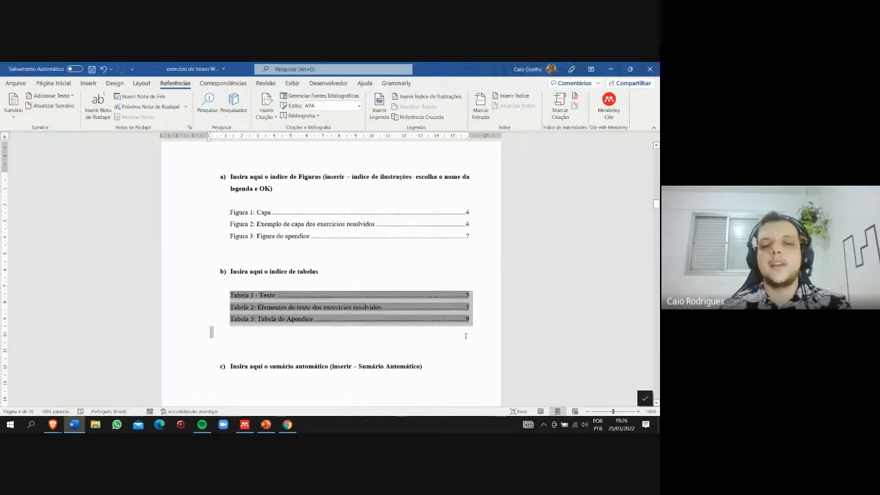
left_click(323, 335)
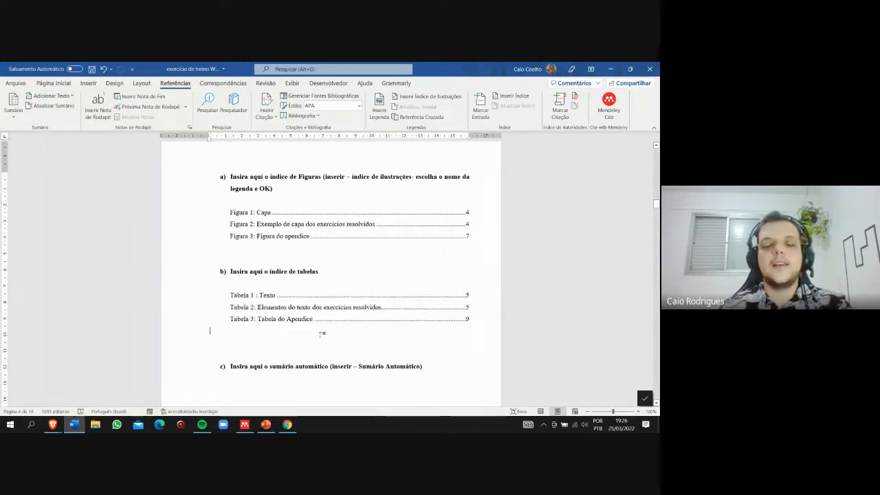
- Insert the Sumário Automático 1 table of contents under item c and review its entries across both pages
scroll(320, 333, "down", 3)
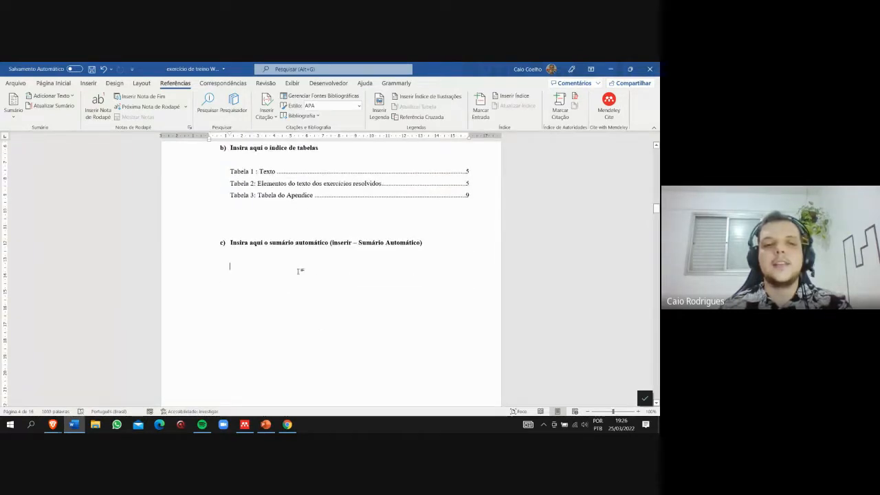
left_click(13, 108)
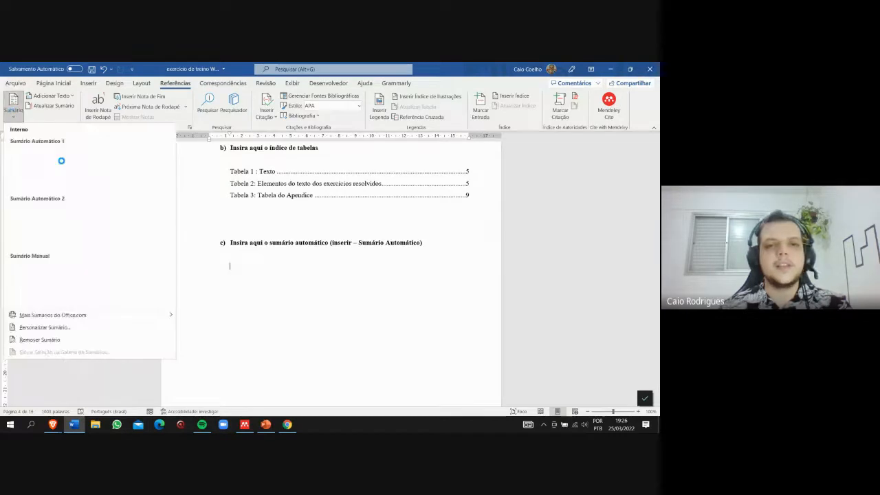
left_click(67, 162)
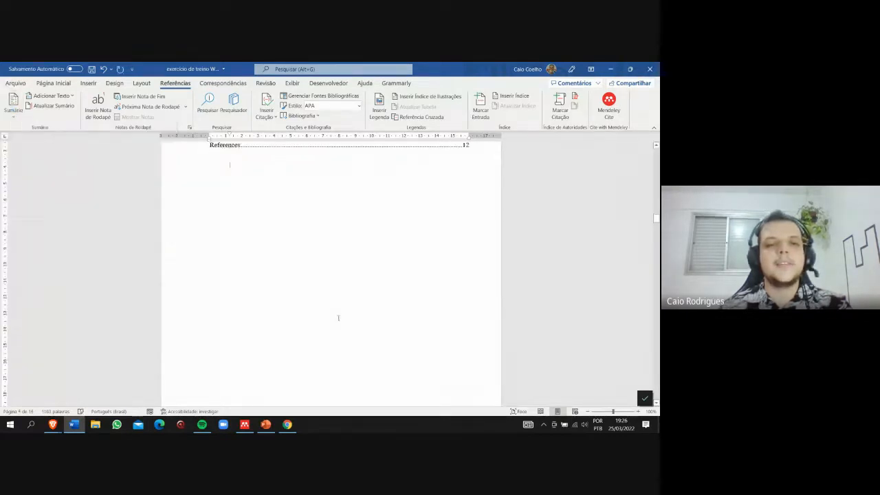
scroll(403, 319, "up", 5)
scroll(404, 318, "up", 4)
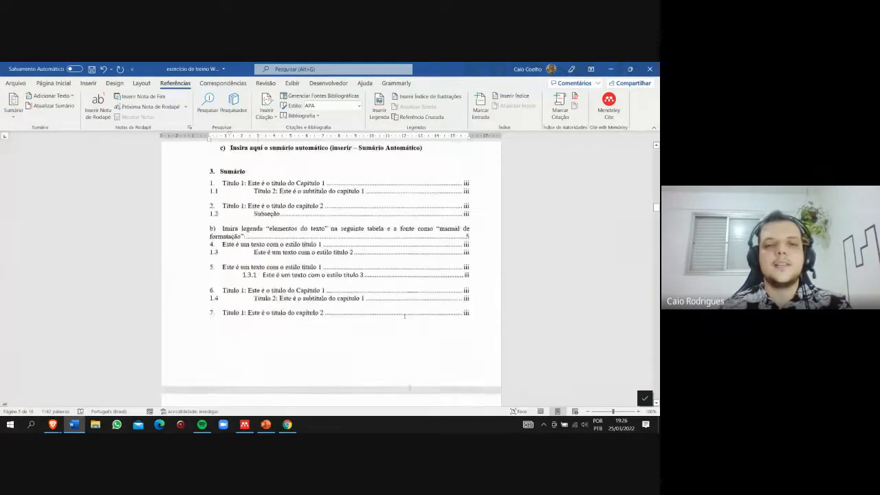
left_click(250, 204)
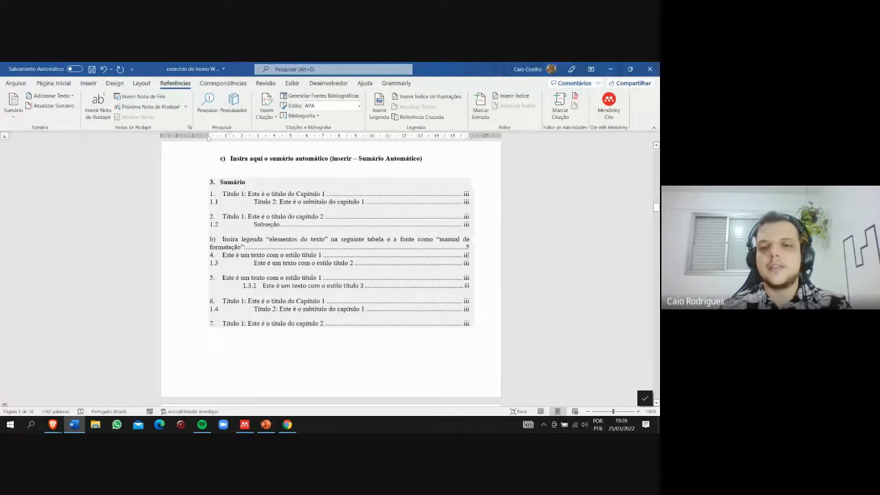
scroll(432, 317, "down", 7)
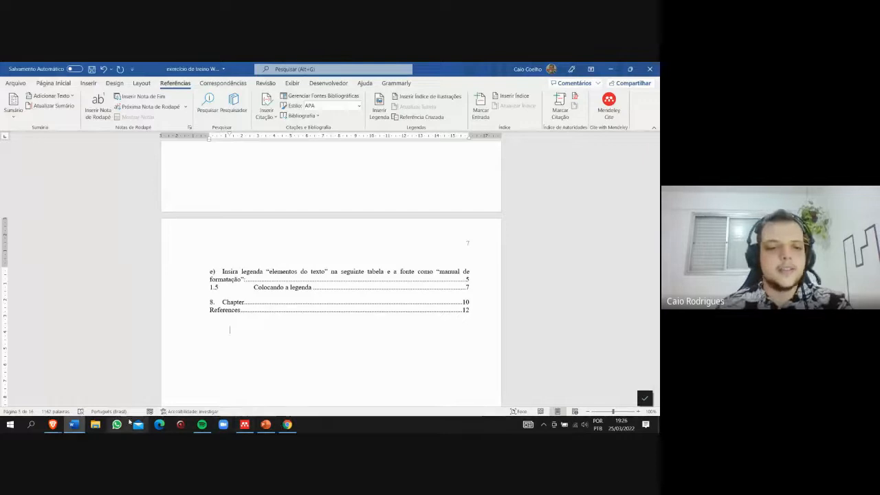
- Switch to the meet.google.com sharing notice and stop sharing the screen
mouse_move(53, 427)
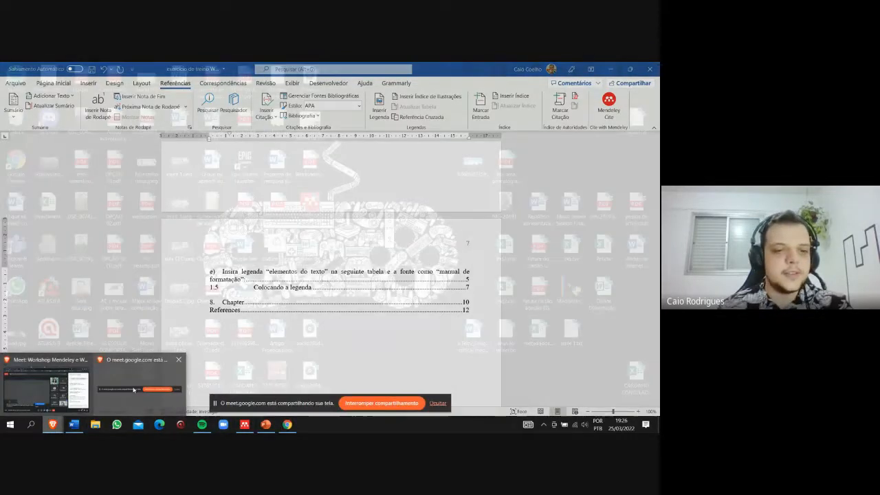
left_click(139, 390)
left_click(381, 403)
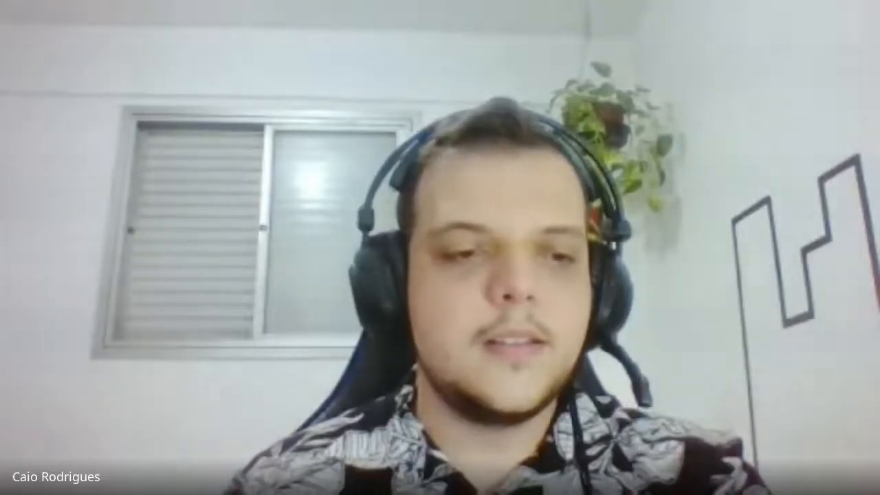
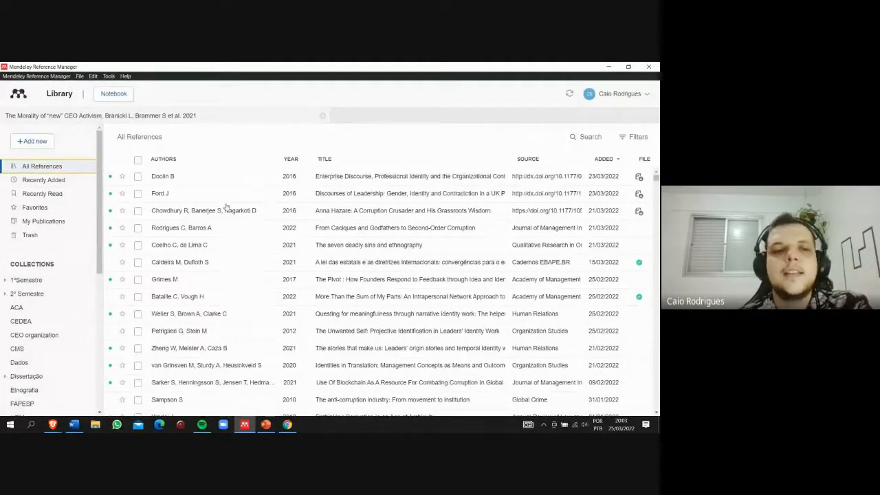
- View the details of the reference on enterprise discourse and hospital clinicians, close them, and look over the reference list's status and file markers
left_click(110, 179)
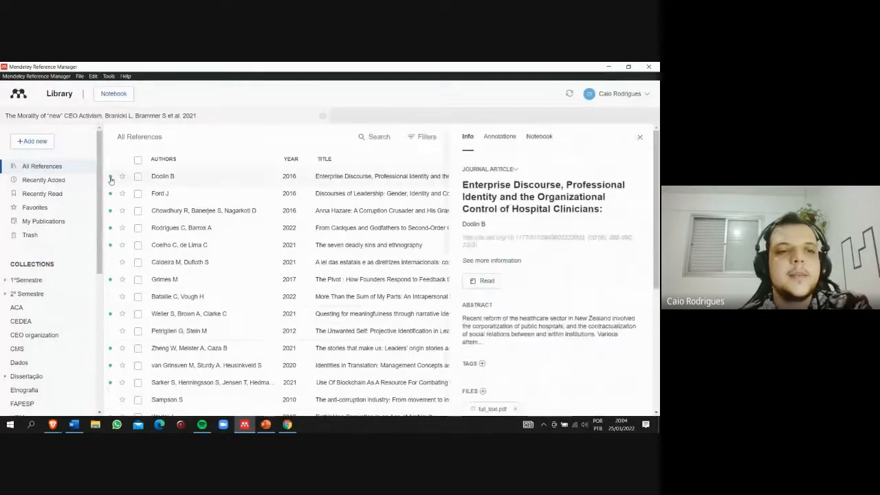
right_click(111, 179)
left_click(112, 180)
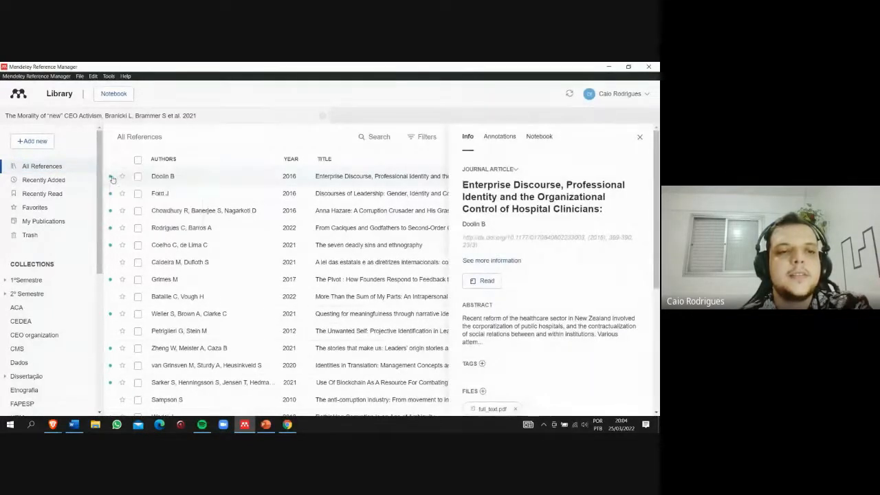
left_click(639, 137)
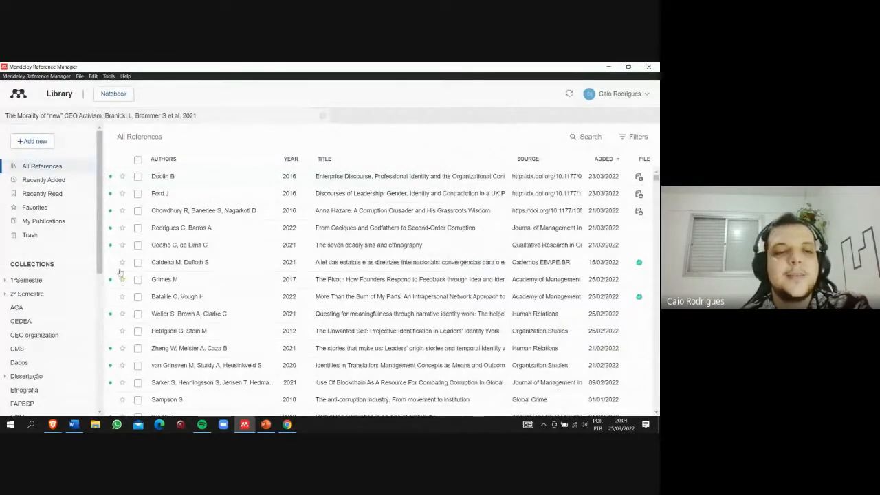
scroll(123, 260, "down", 3)
scroll(124, 259, "up", 3)
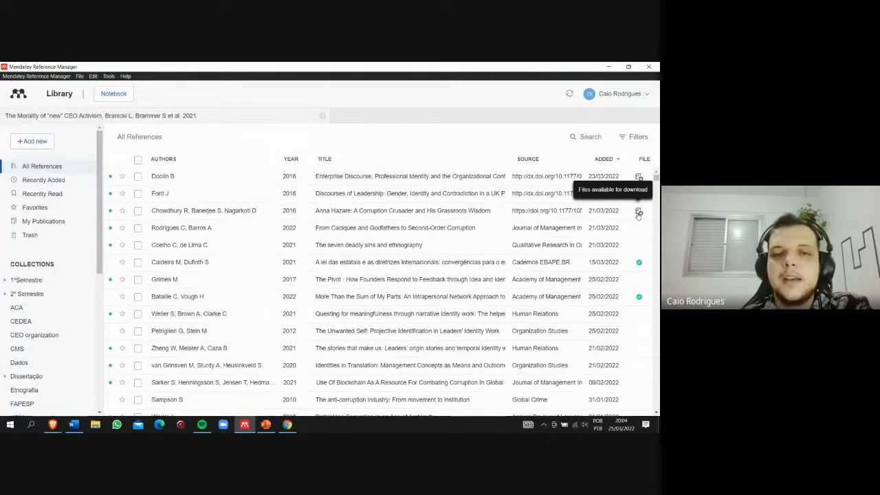
- Examine the journal fields, abstract, files and identifiers of the reference "The seven deadly sins and ethnography"
left_click(234, 263)
left_click(230, 247)
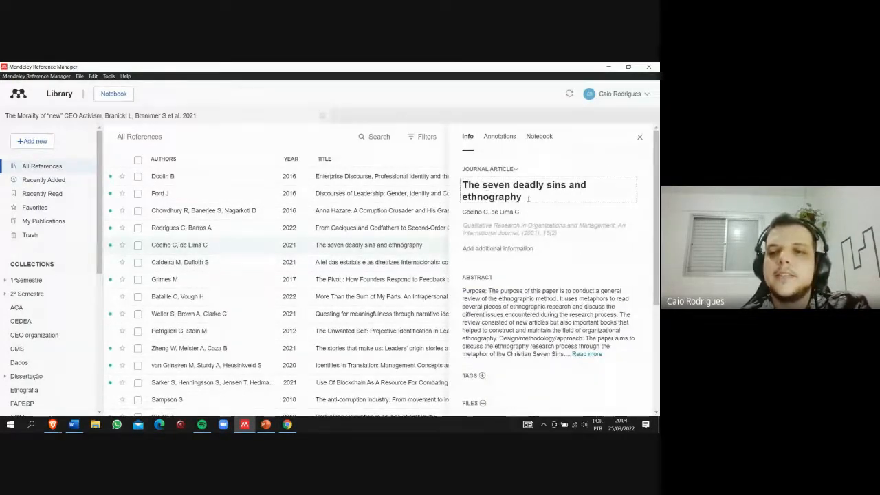
left_click(528, 229)
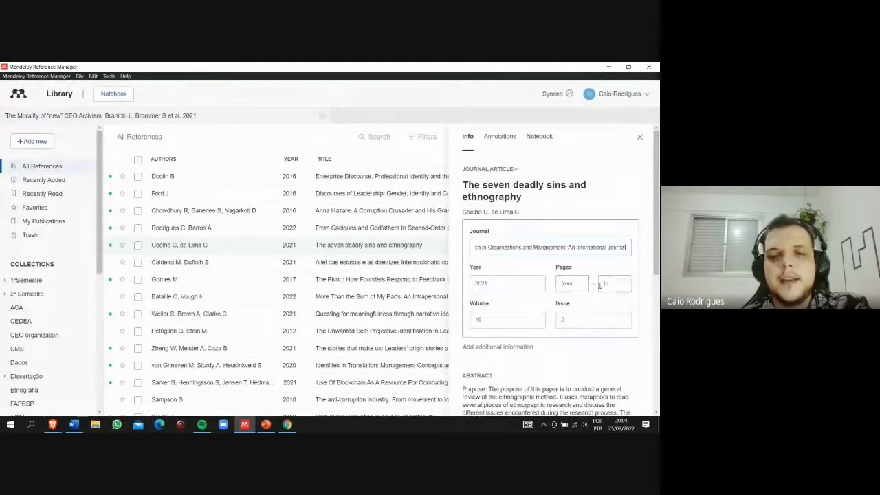
scroll(548, 303, "down", 1)
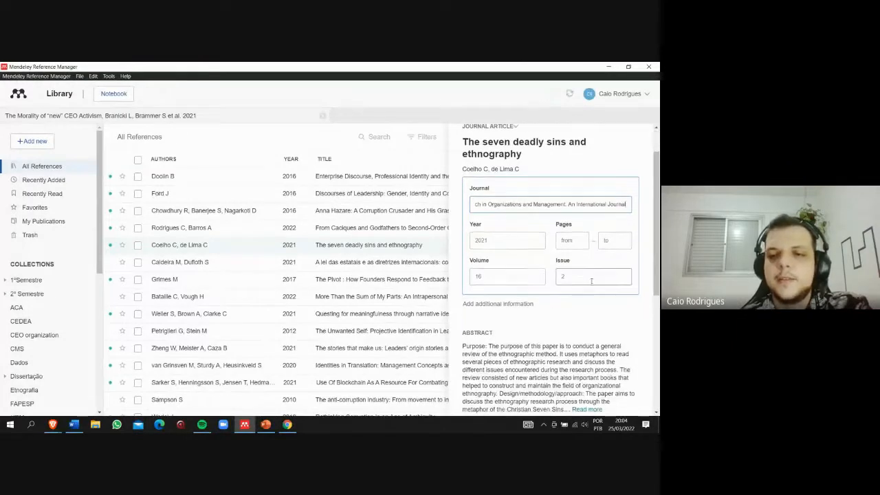
scroll(592, 285, "down", 2)
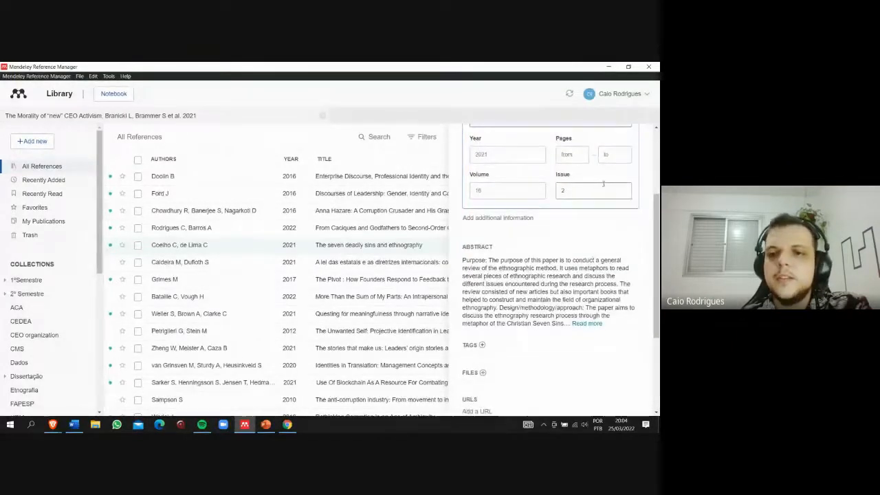
scroll(513, 274, "down", 4)
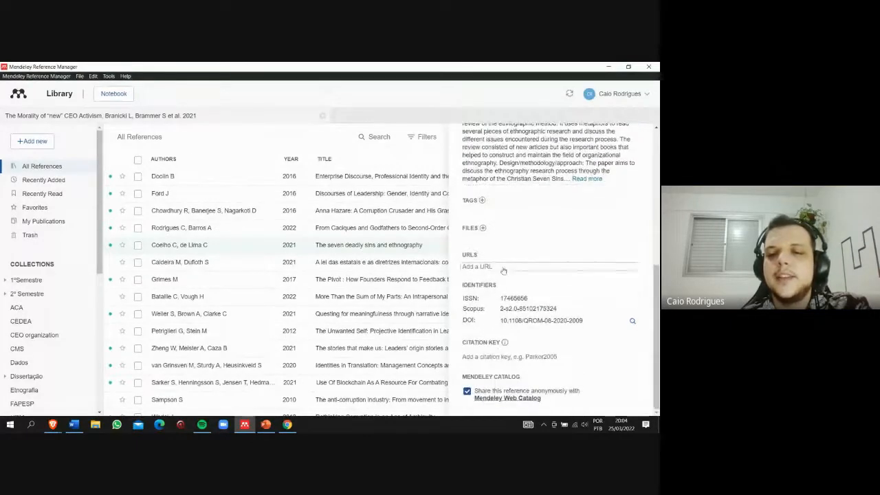
scroll(511, 303, "up", 6)
scroll(517, 261, "up", 2)
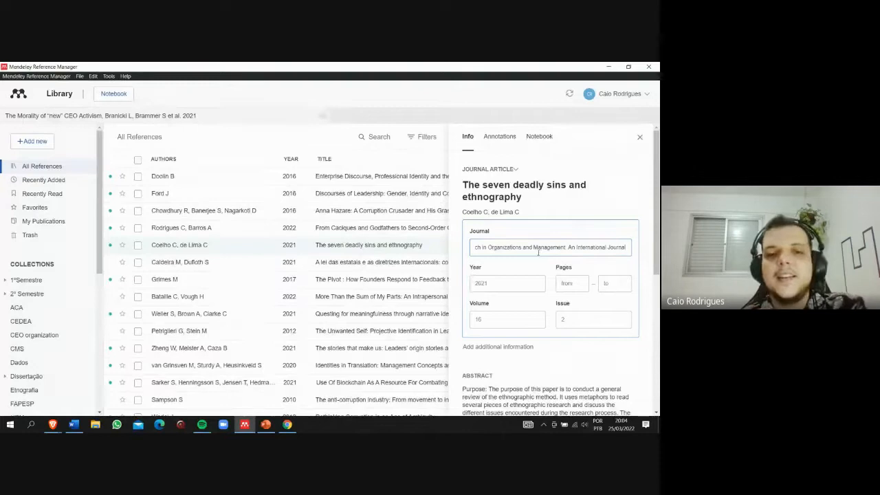
- Compare the details of "From Caciques and Godfathers to Second-Order Corruption" with those of the enterprise discourse and ethnography references
left_click(224, 230)
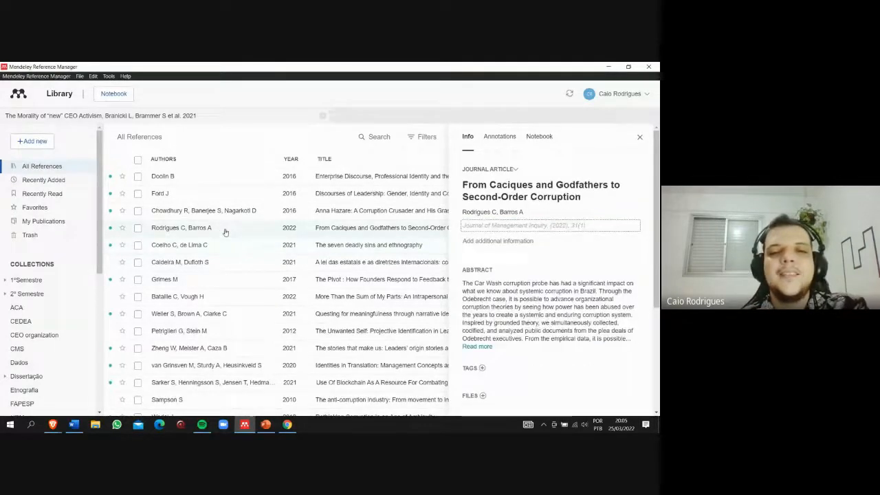
scroll(557, 273, "down", 3)
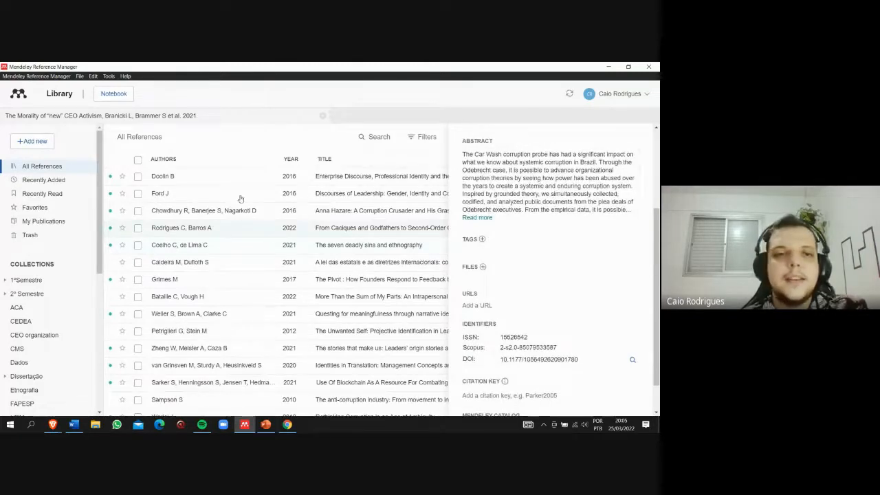
left_click(150, 179)
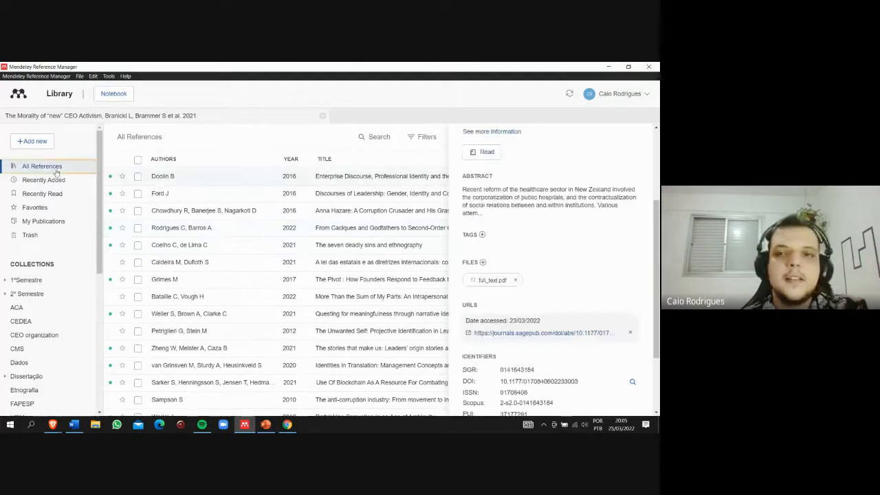
left_click(223, 246)
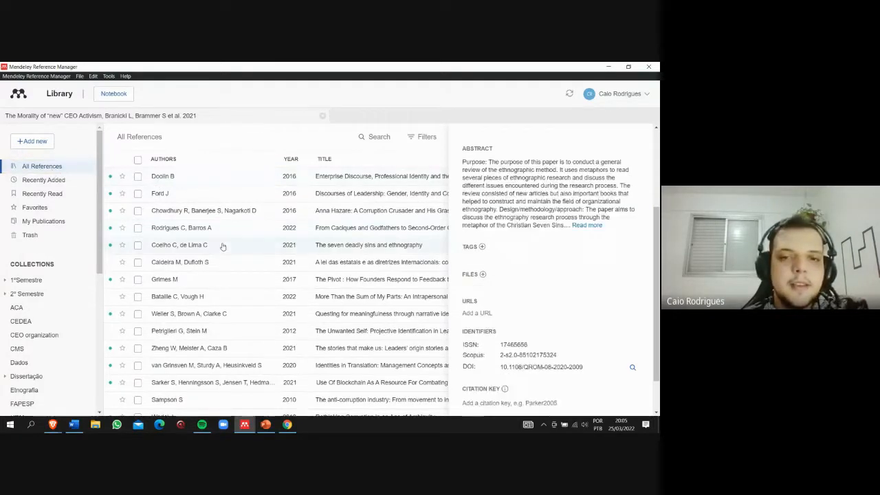
left_click(231, 233)
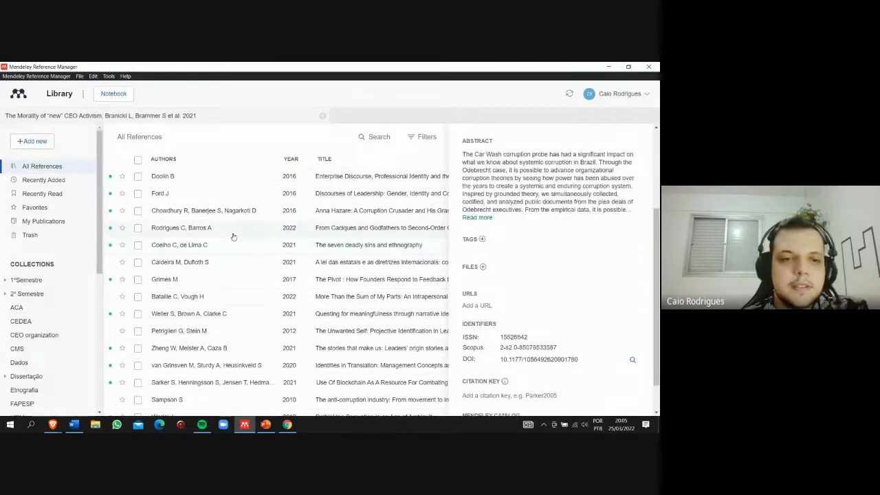
- Open the PDF of "The Morality of 'new' CEO Activism" and look over its first page
left_click(188, 117)
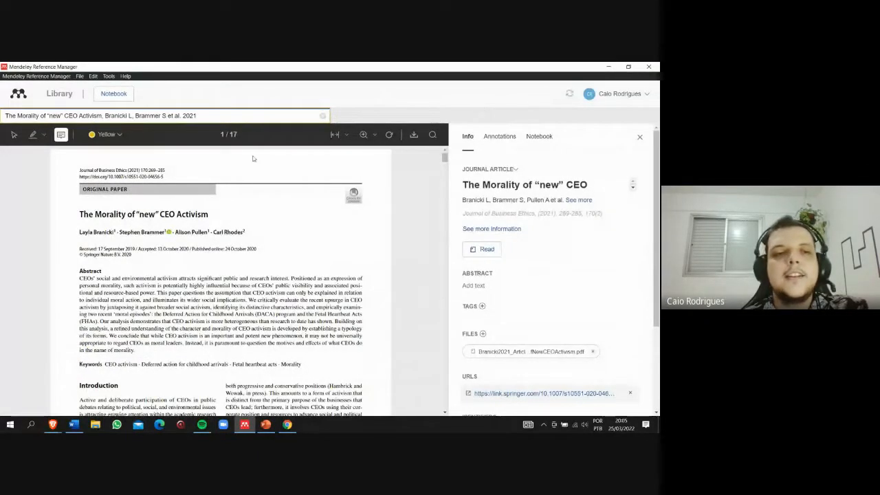
scroll(113, 228, "down", 1)
scroll(112, 228, "up", 1)
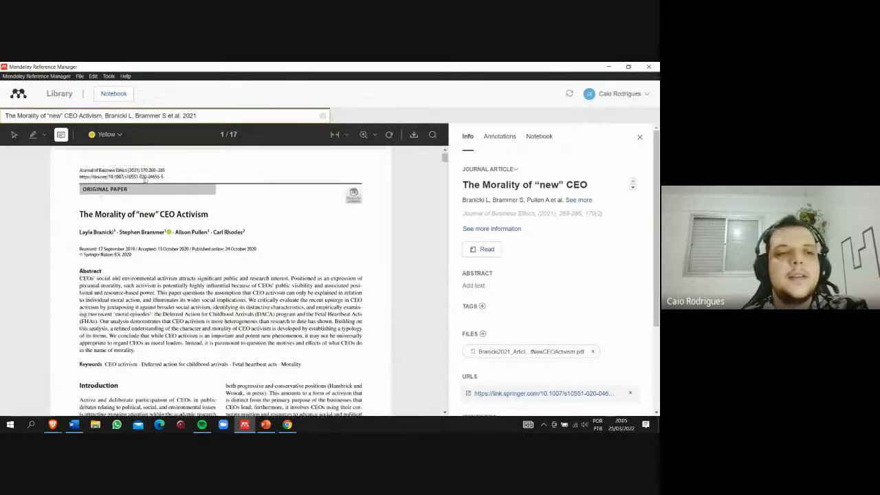
- Check the available annotation colours and try placing blank yellow comments on the PDF's first page
left_click(118, 136)
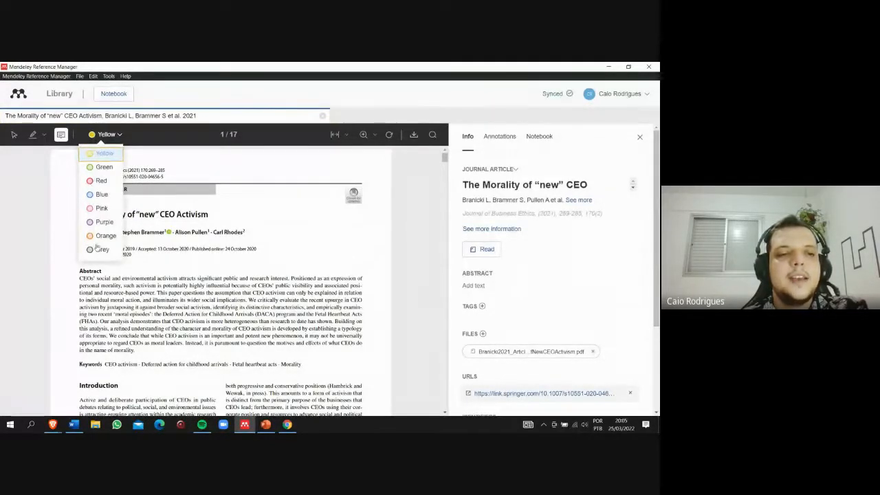
left_click(180, 161)
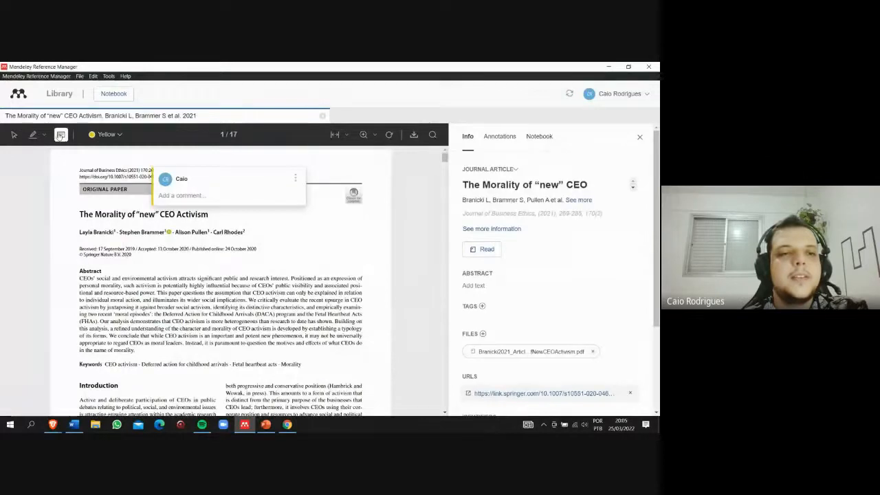
left_click(60, 136)
left_click(253, 220)
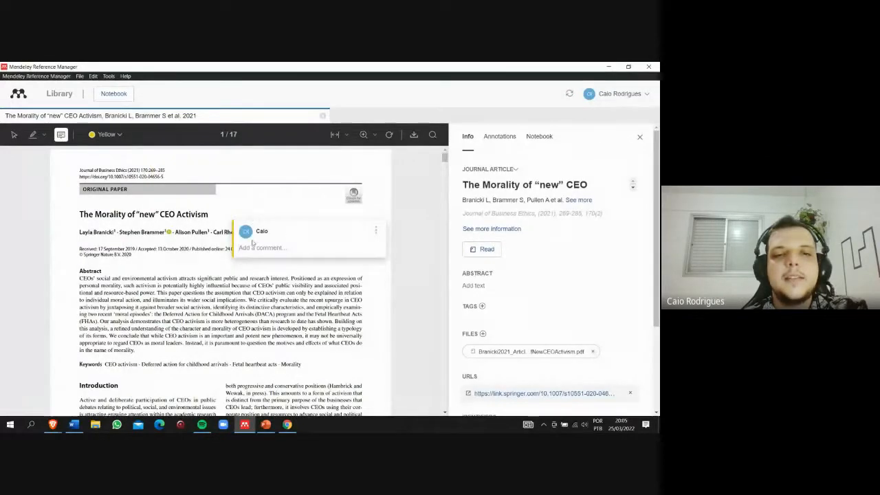
- Check the article's annotations, add a blank notebook page without a title, and close the details pane
left_click(495, 140)
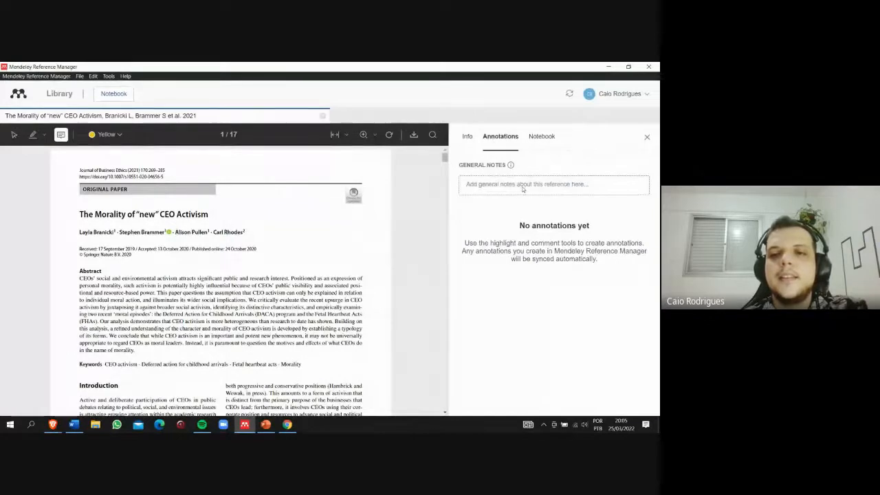
left_click(542, 136)
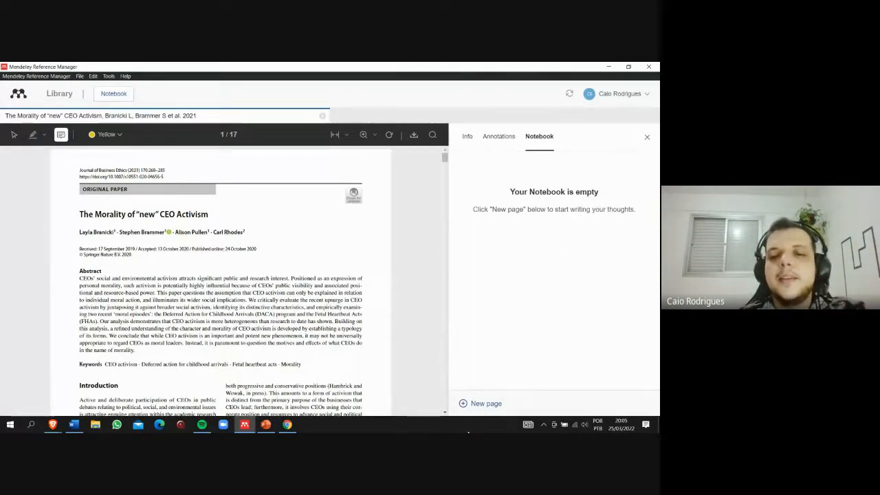
left_click(481, 404)
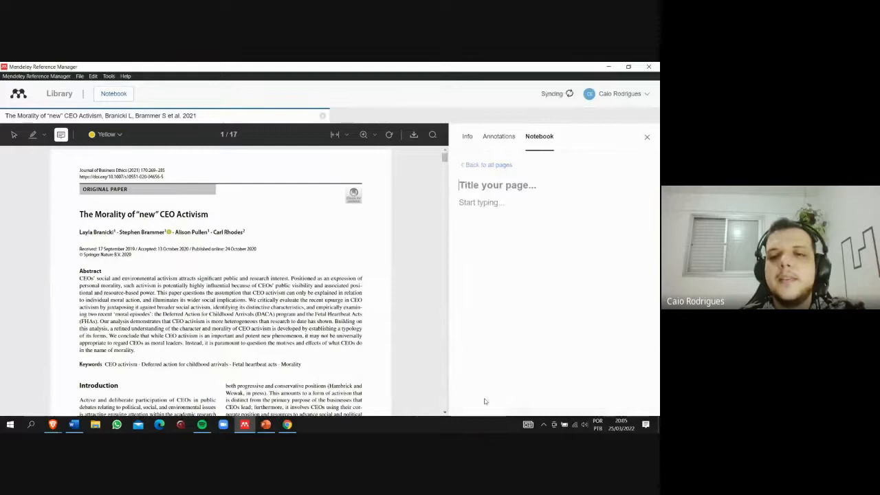
left_click(499, 165)
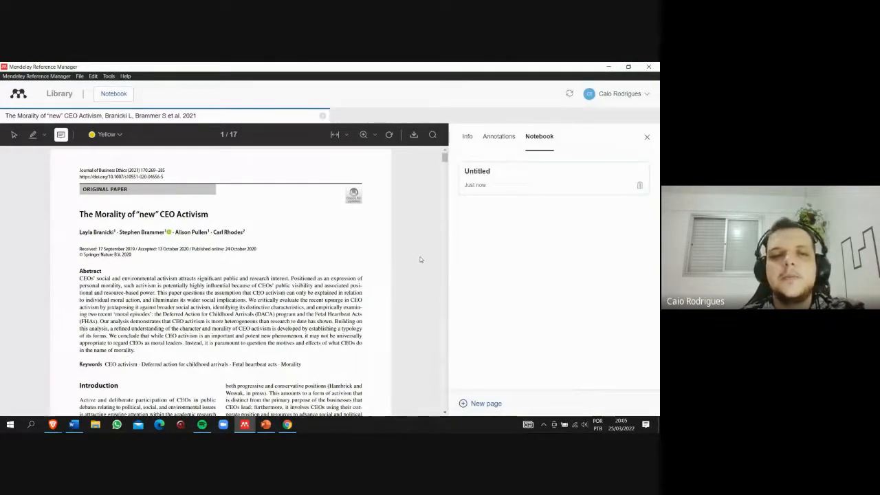
left_click(647, 137)
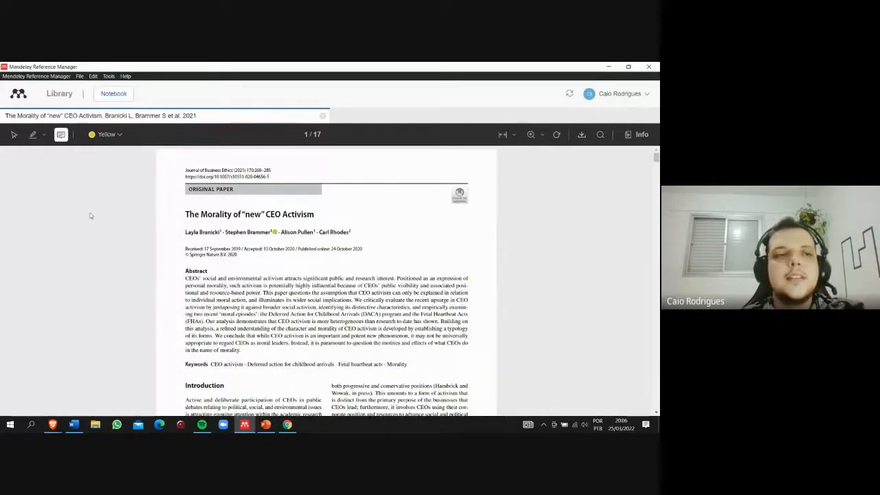
- Return to the library and review the application's commands, including the Mendeley Cite installation for Microsoft Word
left_click(59, 94)
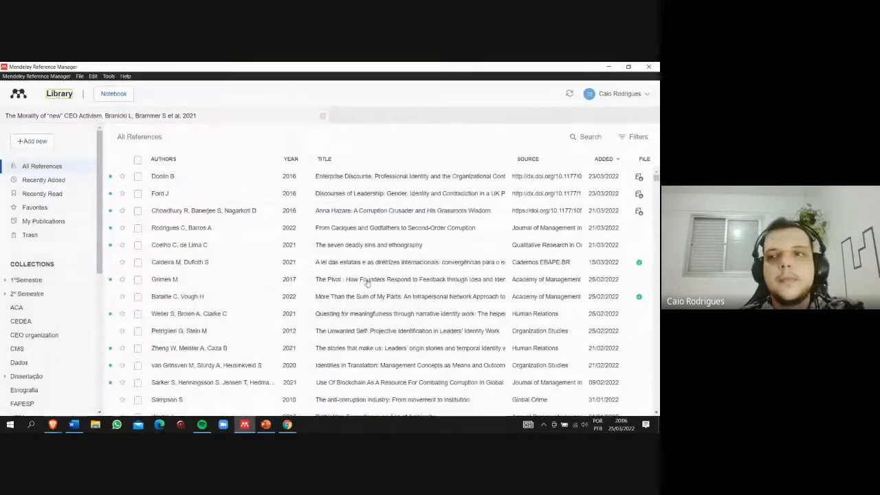
left_click(109, 76)
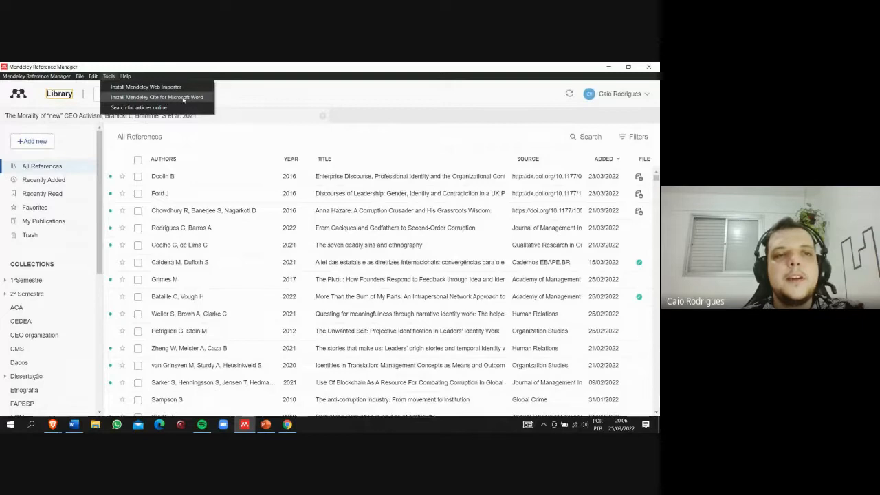
mouse_move(91, 77)
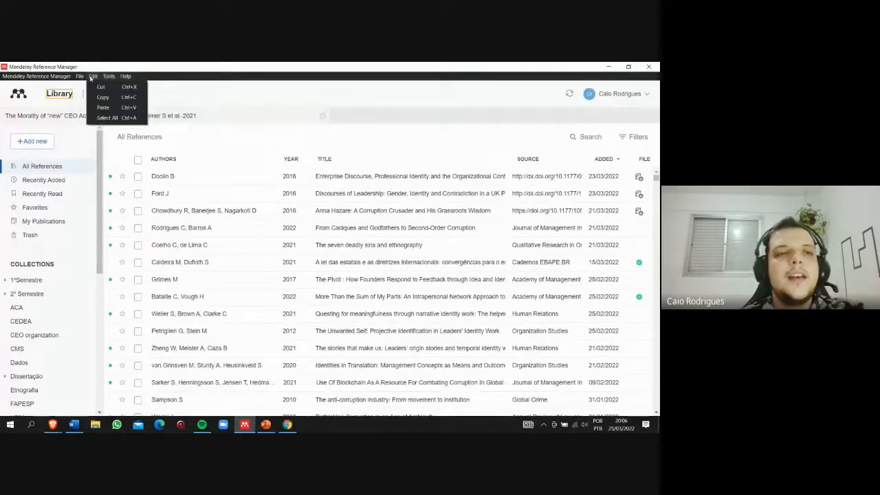
mouse_move(63, 80)
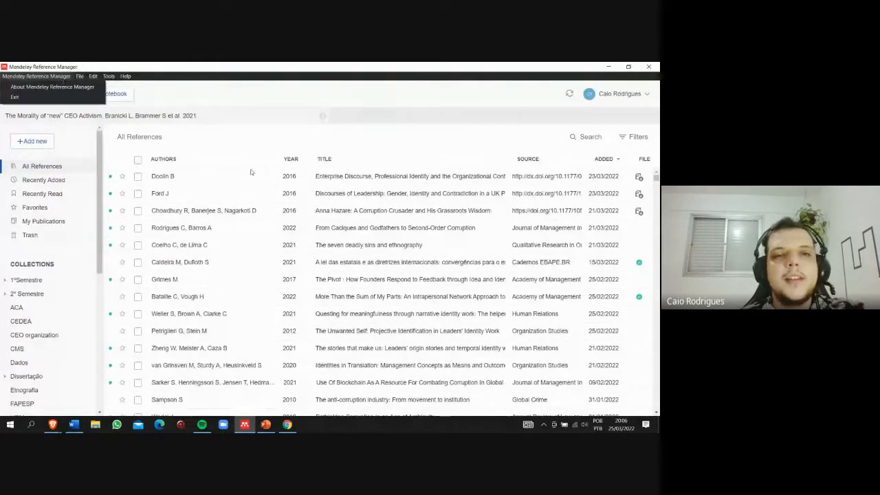
left_click(262, 142)
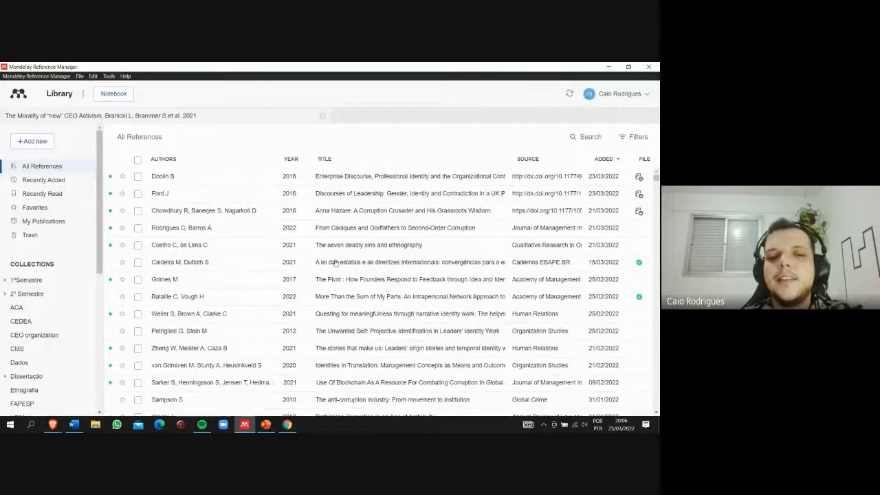
- Copy the formatted citation of the reference "The seven deadly sins and ethnography"
right_click(235, 246)
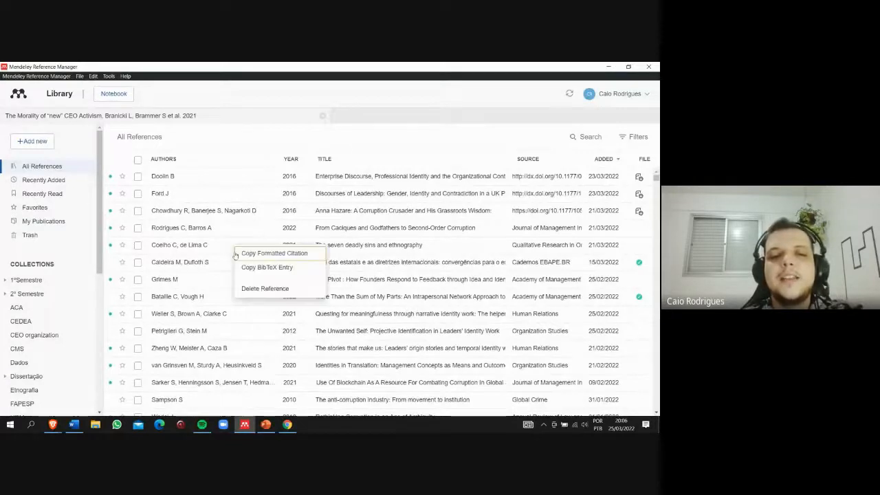
left_click(285, 254)
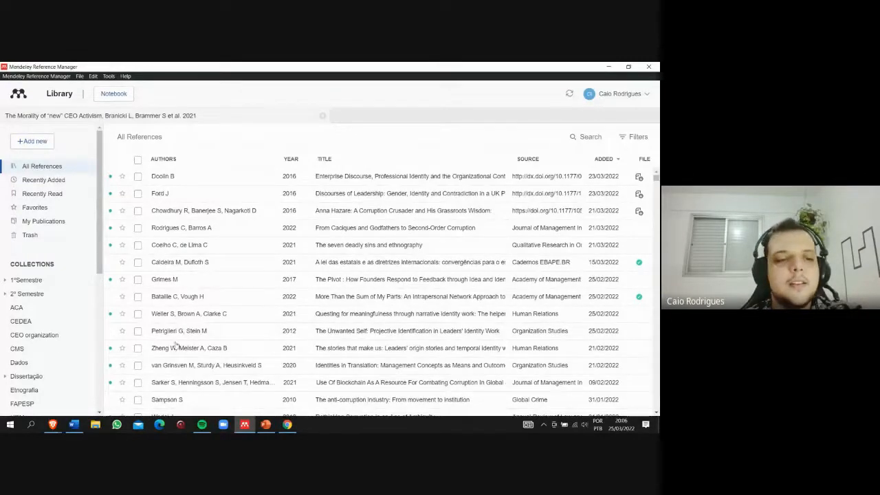
- Switch to the browser's meet.google.com screen-sharing notice
left_click(53, 425)
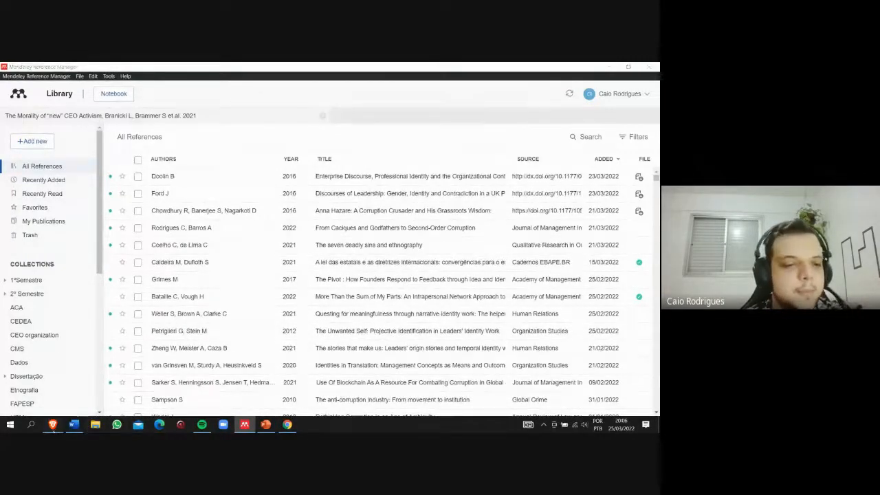
left_click(142, 386)
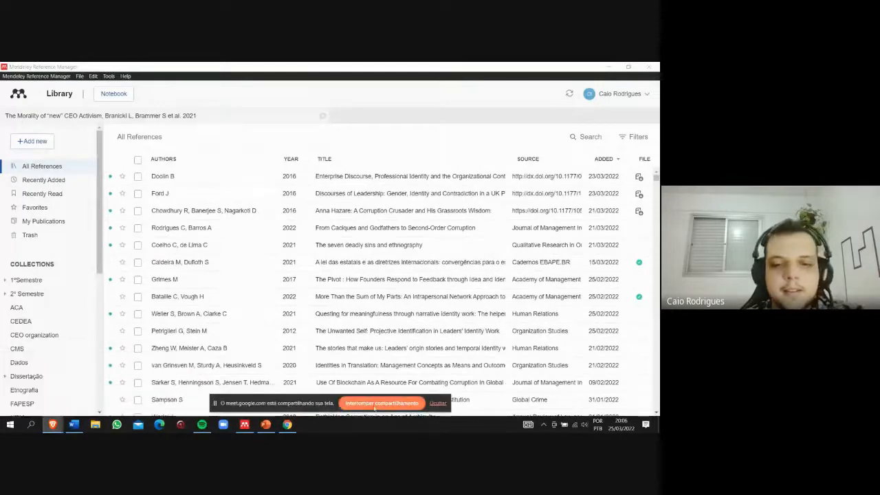
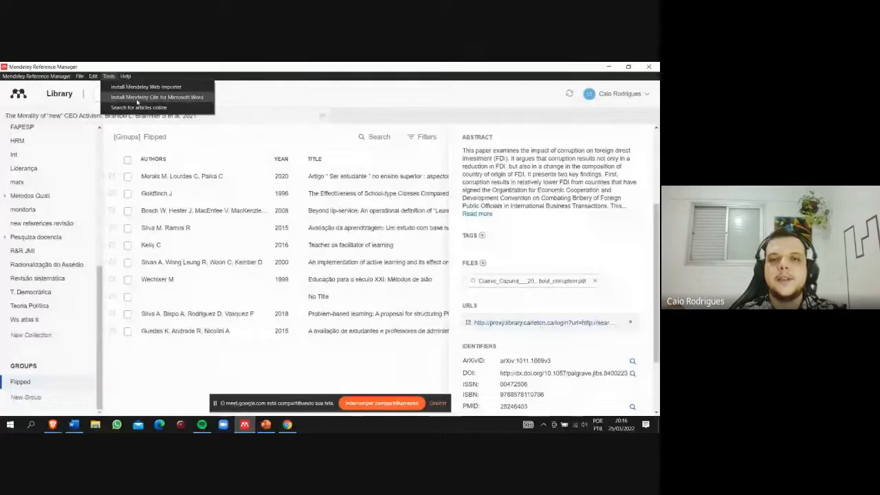
- Switch to the Word exercise document and open Mendeley Cite to browse the library's references
left_click(610, 68)
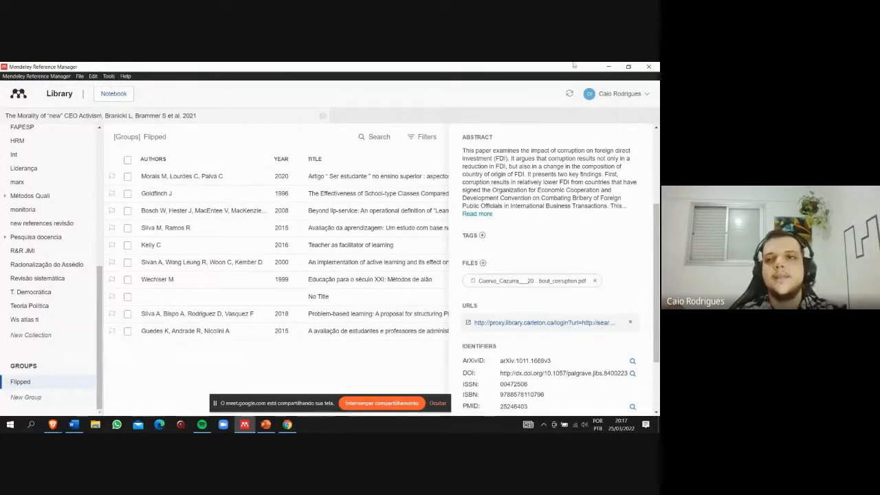
left_click(609, 67)
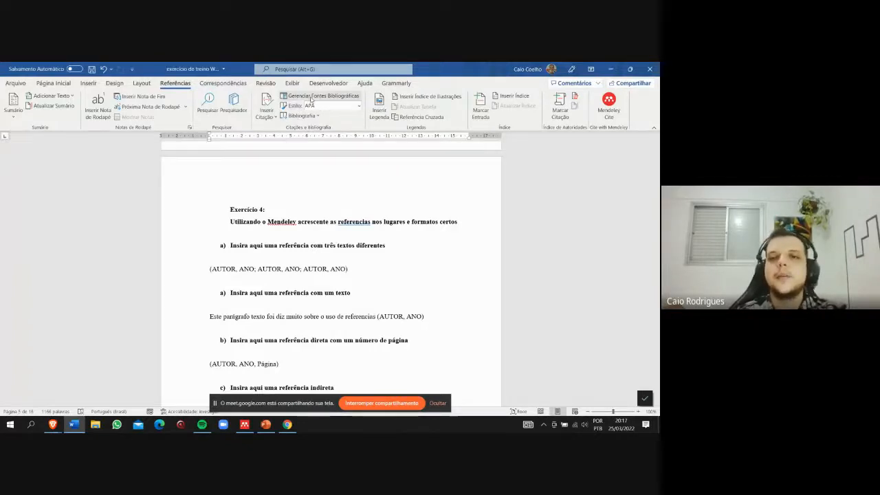
left_click(614, 111)
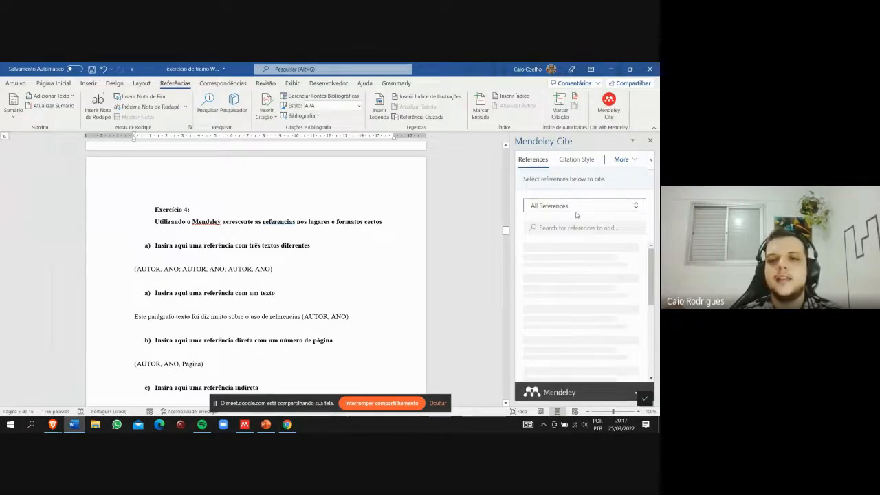
scroll(565, 275, "down", 8)
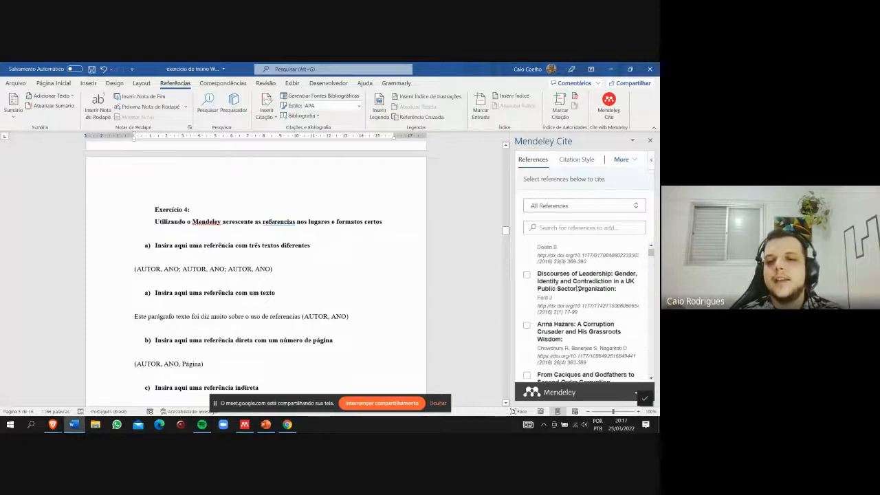
scroll(580, 291, "up", 8)
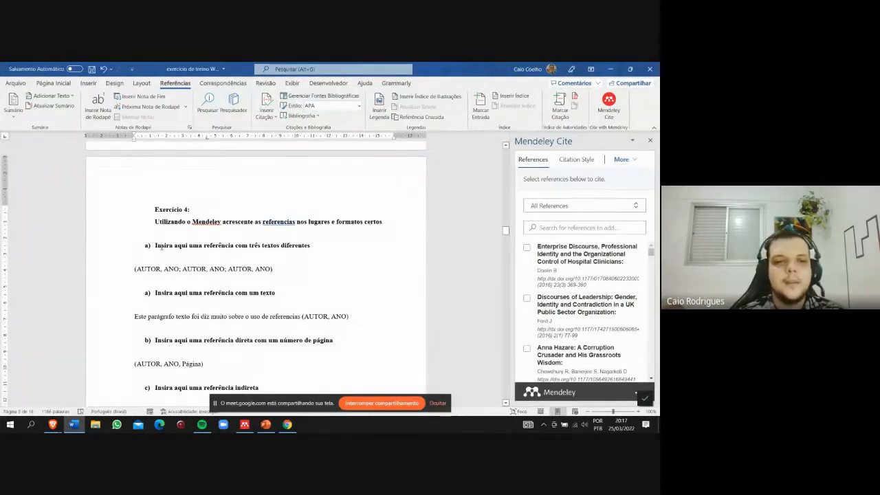
- Add an empty unnumbered line below exercise 4's item "Insira aqui uma referência com três textos diferentes"
left_click(314, 247)
key("Return")
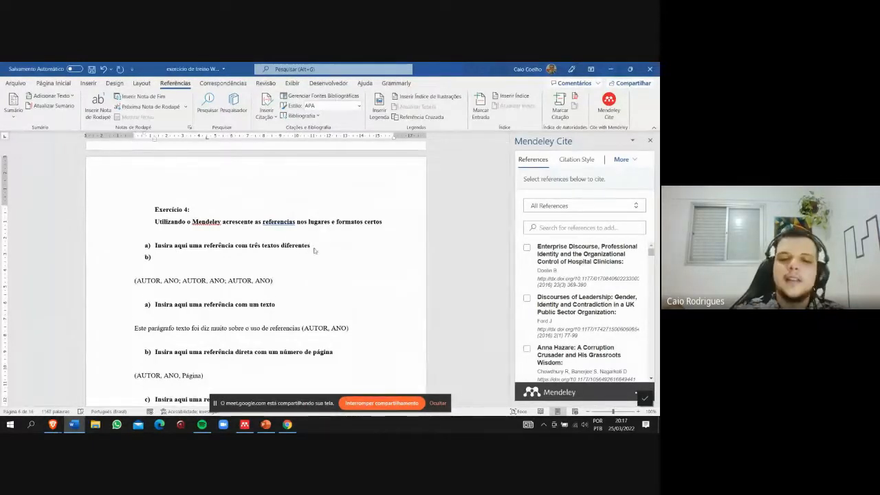
key("BackSpace")
key("Return")
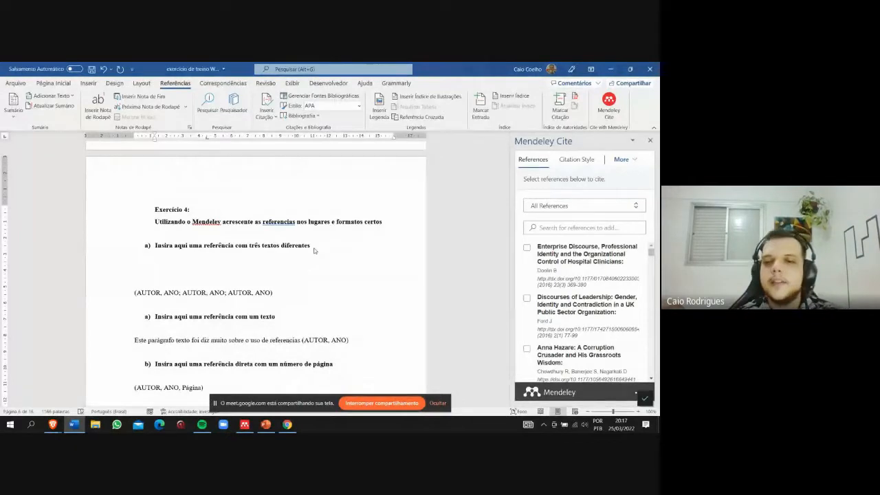
- Search the references for "corruption" and select "Causes Of Corruption: Towards a Contextual Theory of Corruption" and "Corruption's impact on organizational outcomes"
left_click(566, 228)
type("corr")
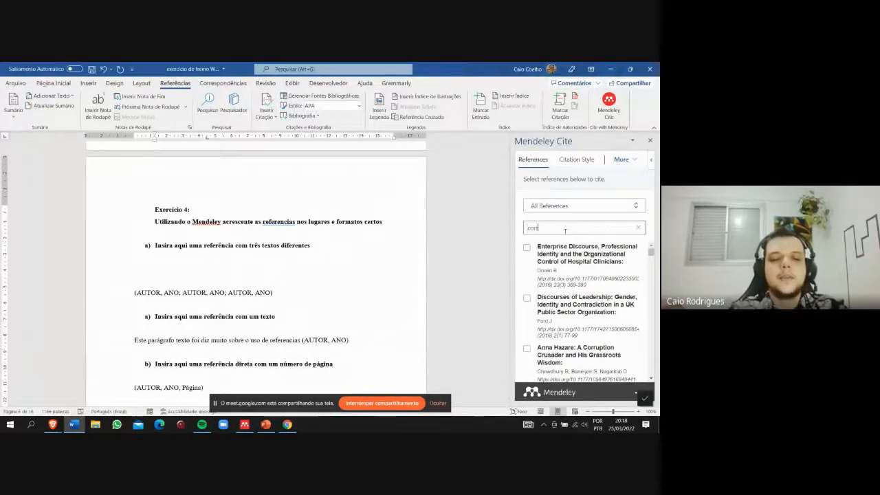
type("uption")
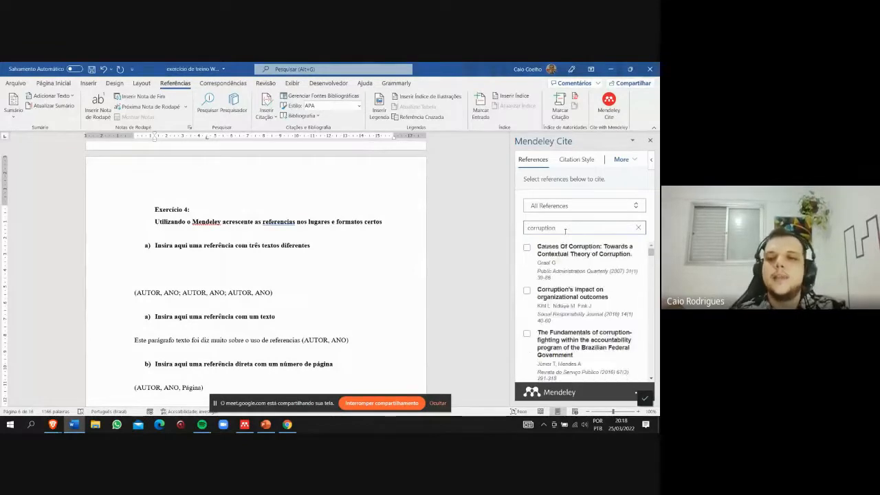
left_click(527, 247)
left_click(527, 296)
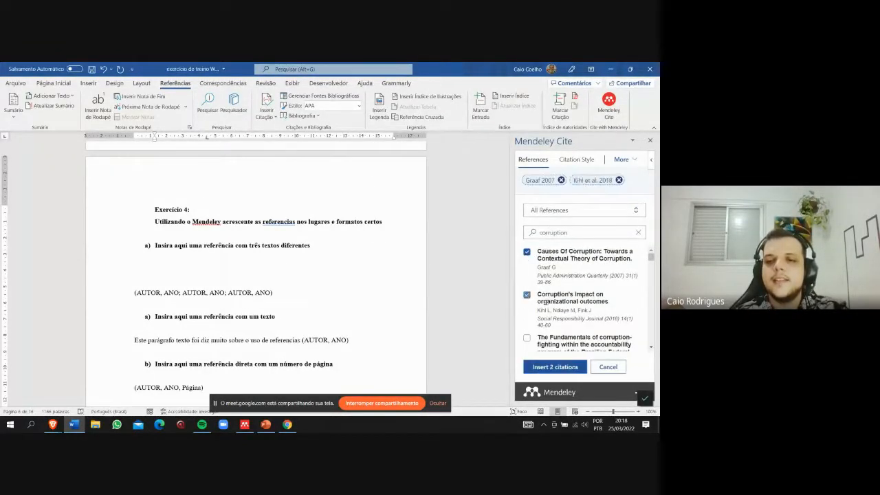
- Search for "identity", add "Narrative, life story and manager identity" to the selection, and insert the three citations together on the new line
scroll(543, 299, "down", 1)
scroll(554, 251, "down", 2)
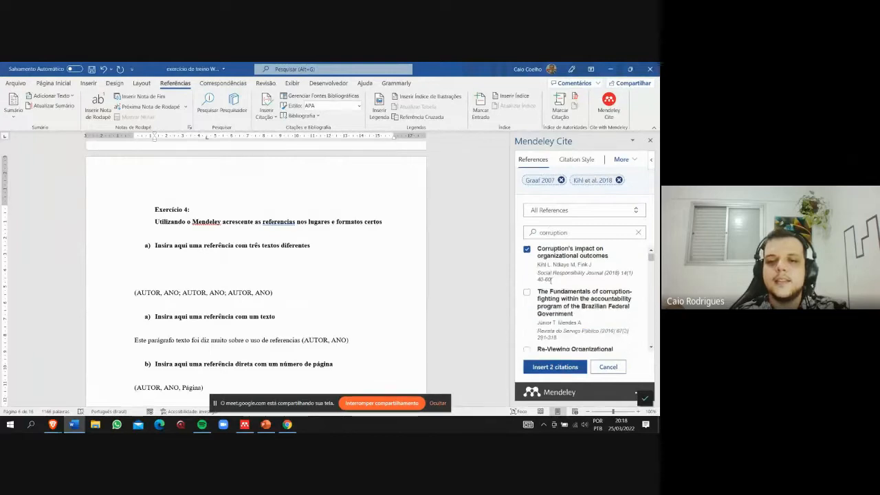
double_click(564, 233)
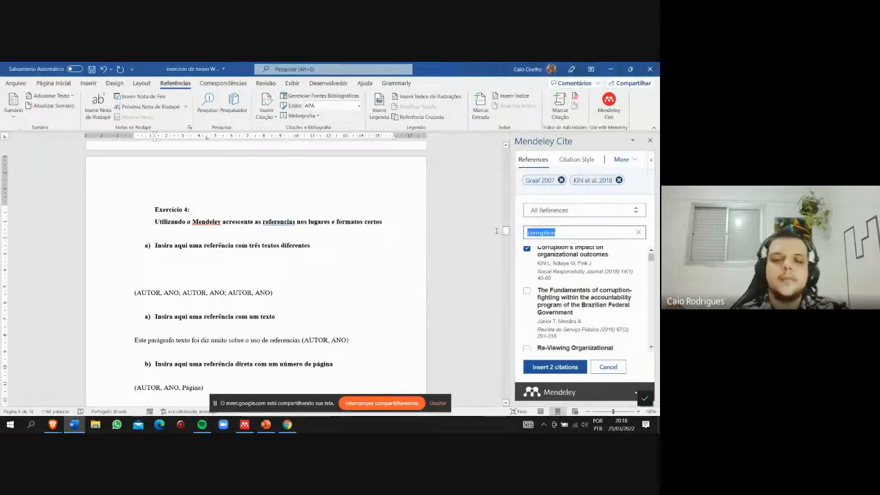
type("identity")
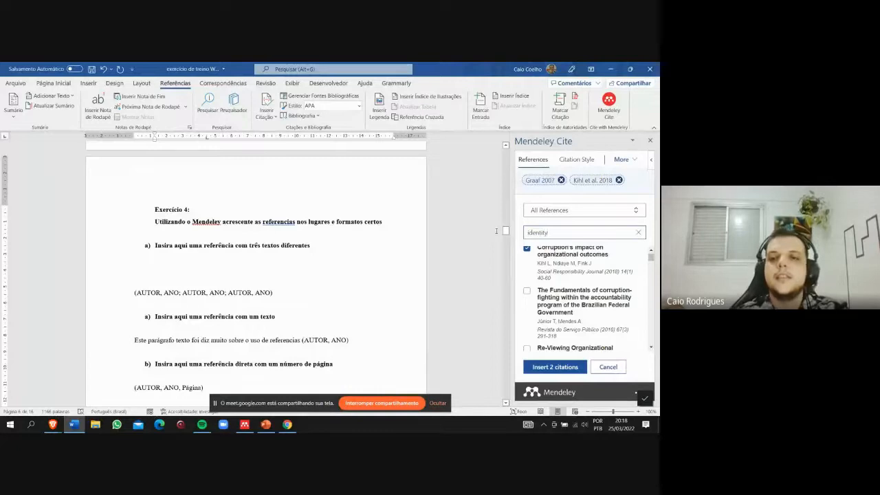
left_click(539, 270)
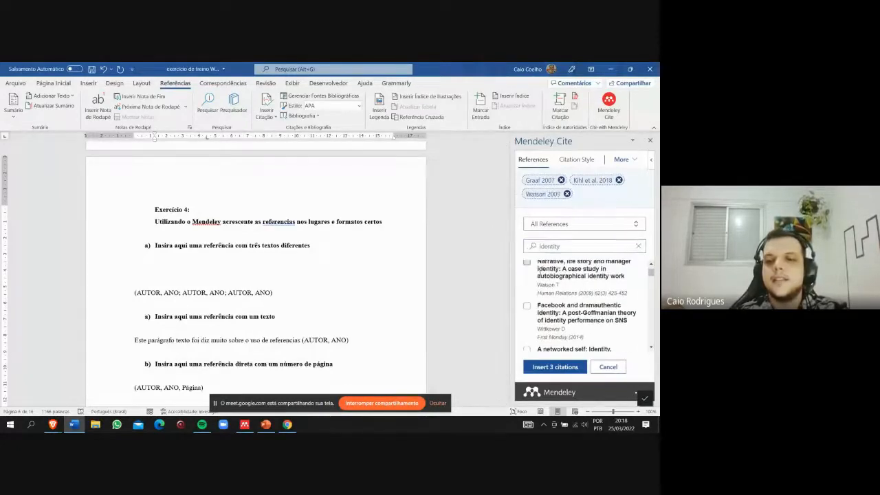
scroll(551, 285, "up", 1)
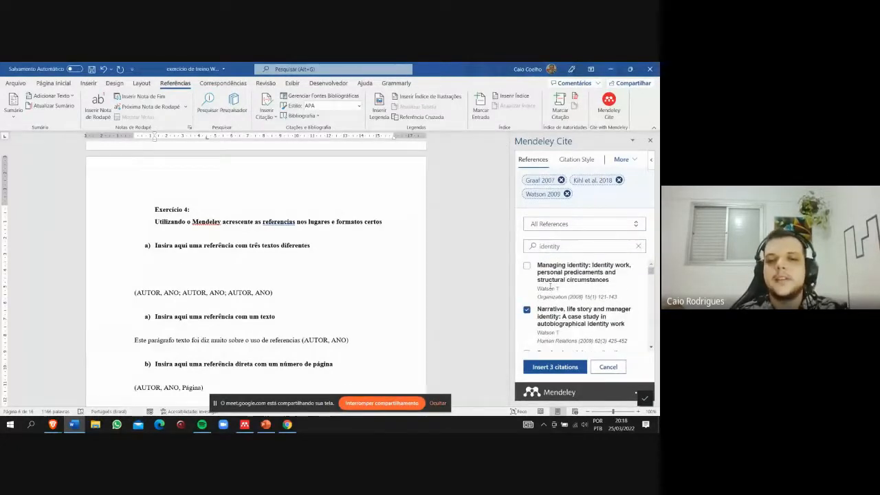
left_click(565, 368)
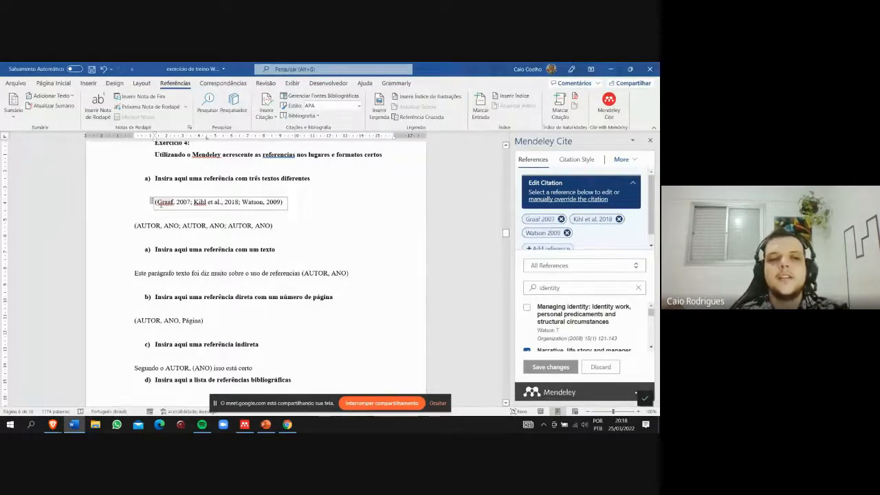
- Inspect the inserted three-source citation as one linked field by selecting and deselecting it
left_click_drag(162, 204, 261, 203)
left_click(289, 202)
left_click(141, 208)
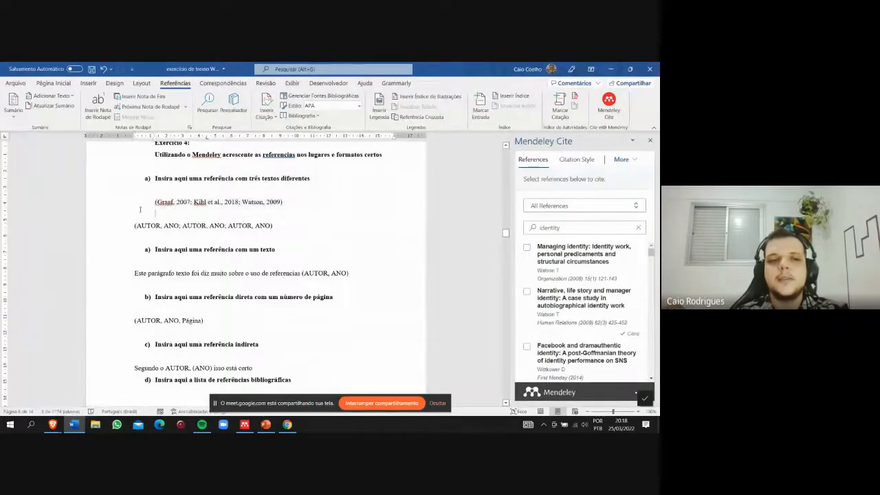
left_click(152, 204)
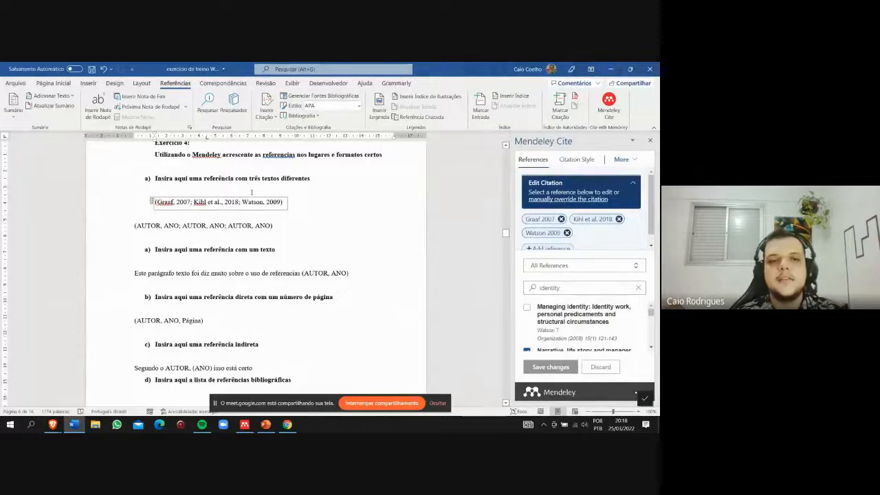
left_click_drag(155, 202, 287, 200)
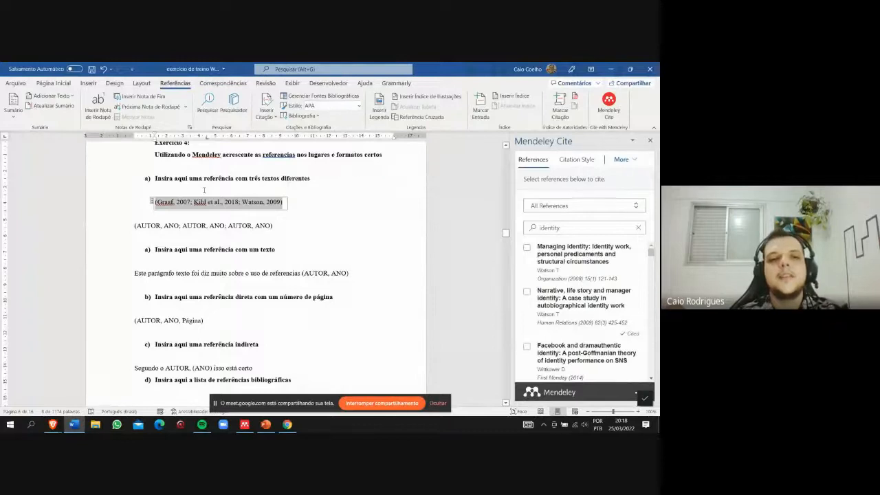
left_click(157, 203)
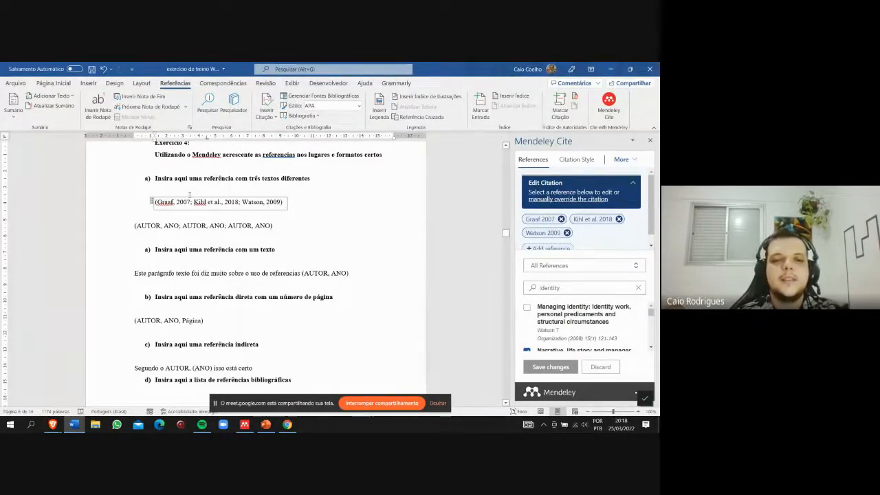
- Insert a citation of "Managing identity: Identity work, personal predicaments and structural circumstances" before (AUTOR, ANO) in the single-text item's sentence
left_click(163, 273)
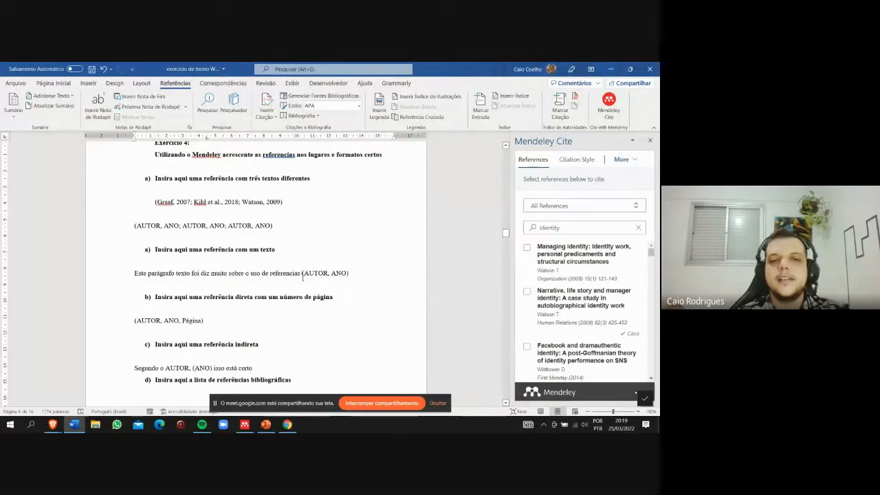
left_click(527, 247)
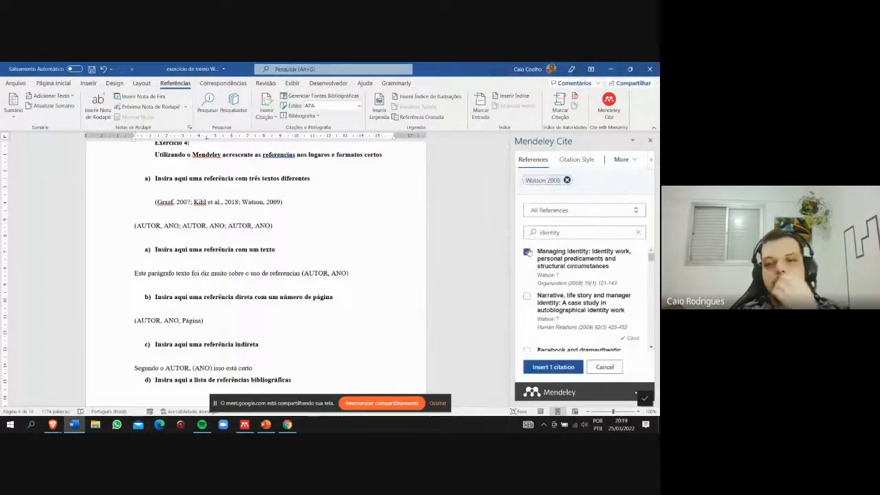
left_click(553, 367)
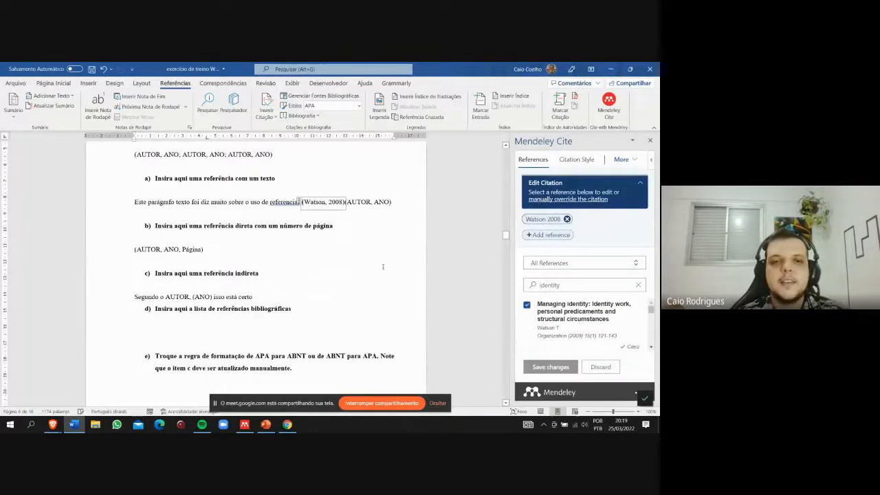
- Select "A networked self: Identity, community, and culture on social network sites" to cite after the (AUTOR, ANO, Página) placeholder in item b
left_click(205, 252)
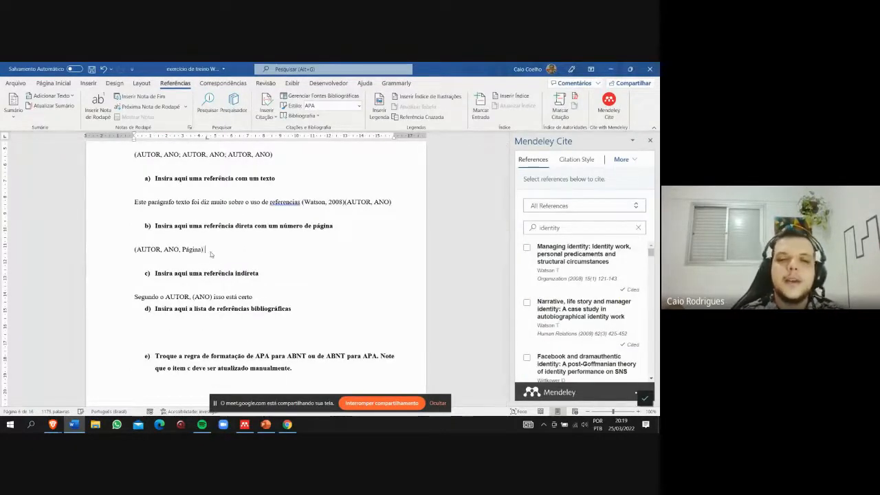
scroll(524, 319, "down", 2)
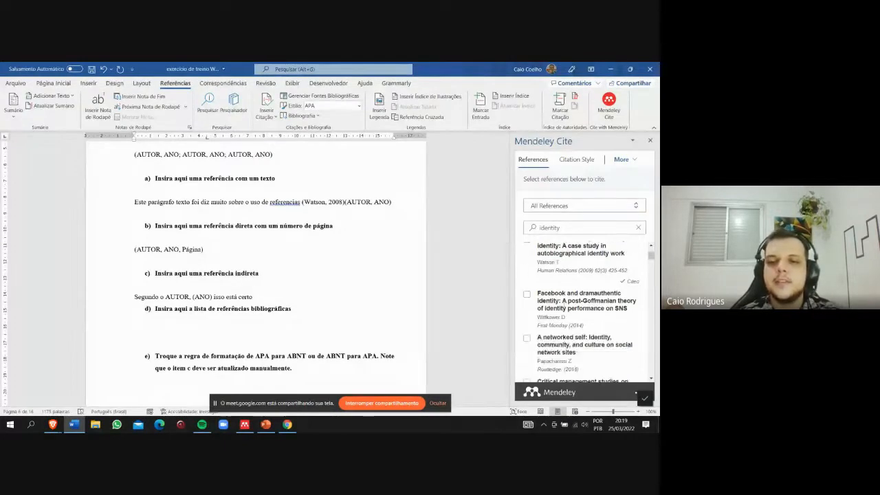
left_click(527, 340)
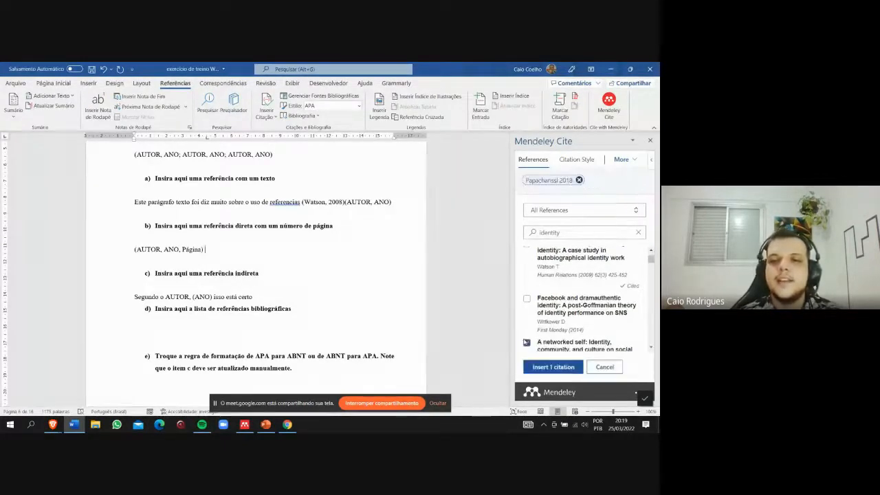
- Give the selected reference the page locator 27, insert its citation, and check the inserted field
left_click(546, 181)
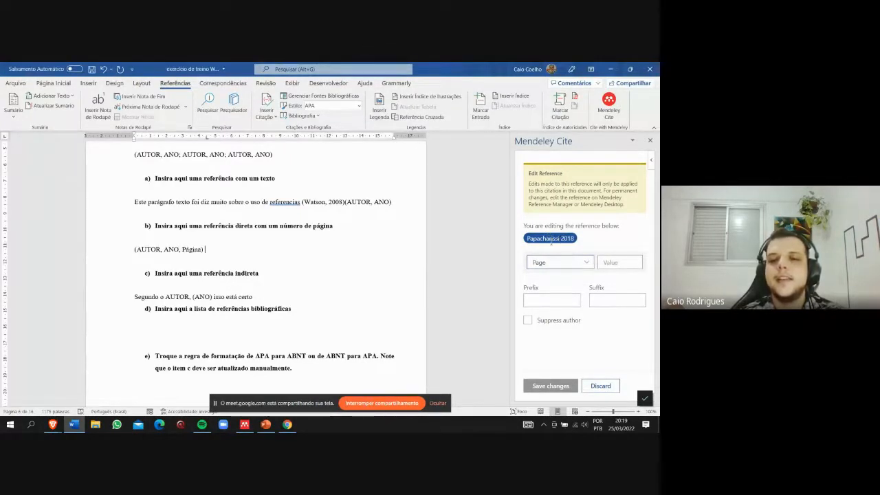
left_click(586, 262)
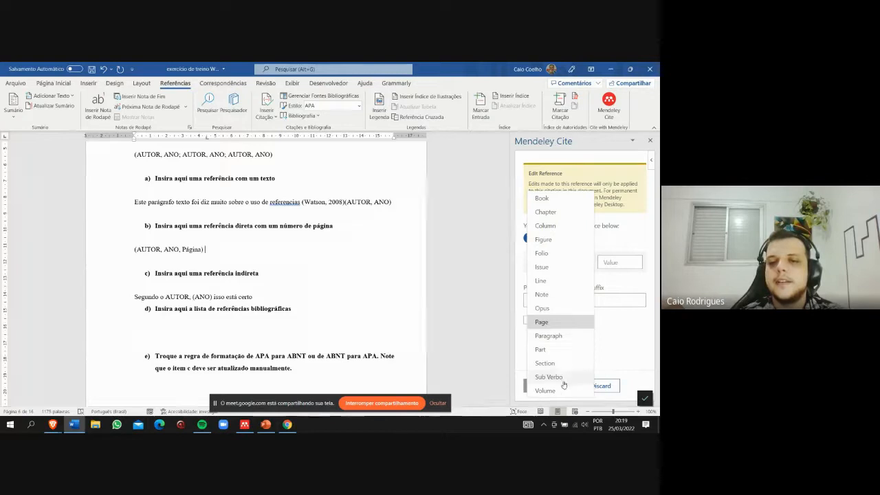
left_click(573, 324)
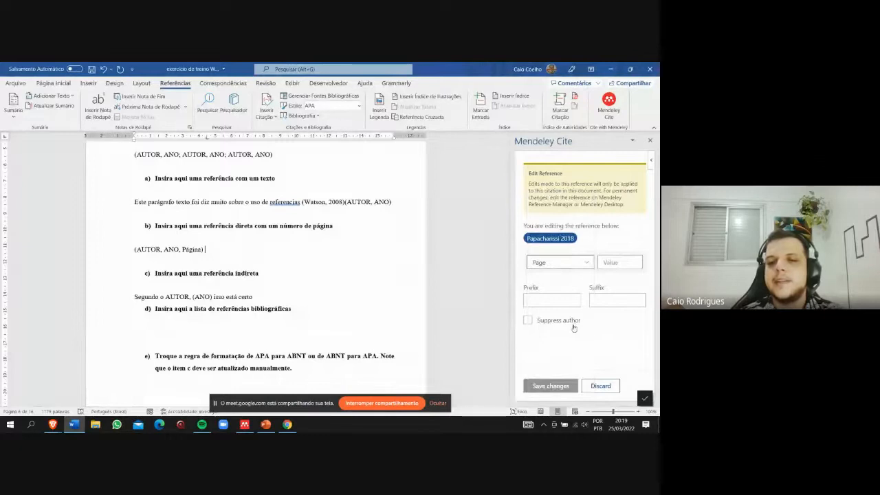
left_click(611, 262)
type("27")
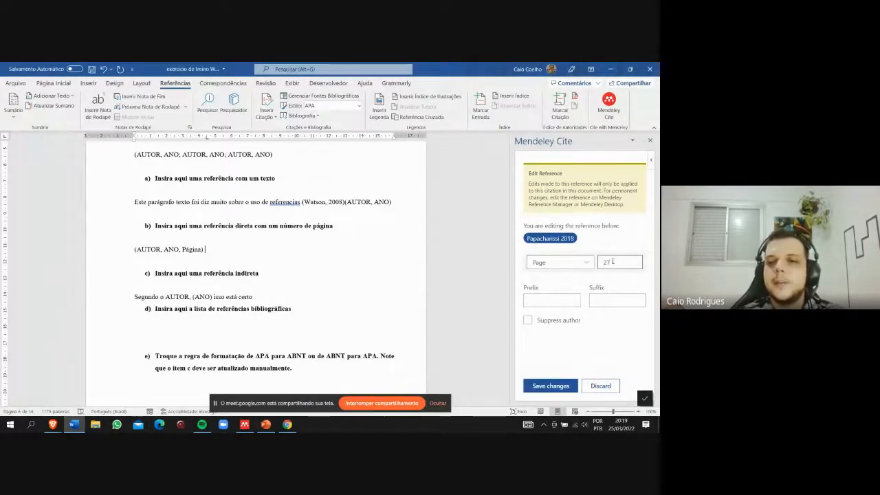
left_click(553, 386)
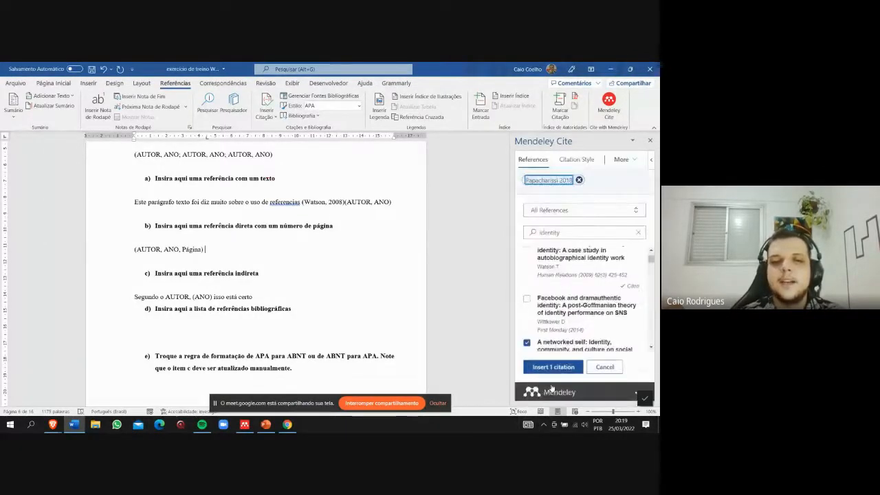
left_click(553, 367)
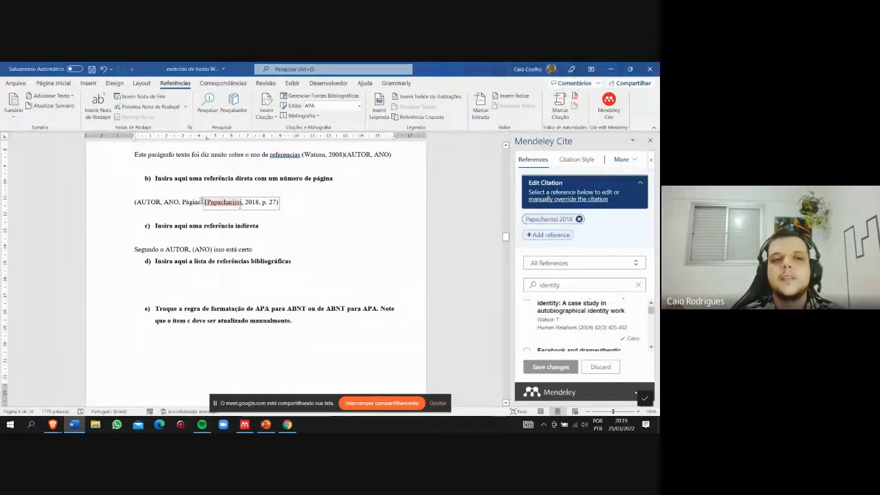
left_click(287, 226)
left_click(241, 202)
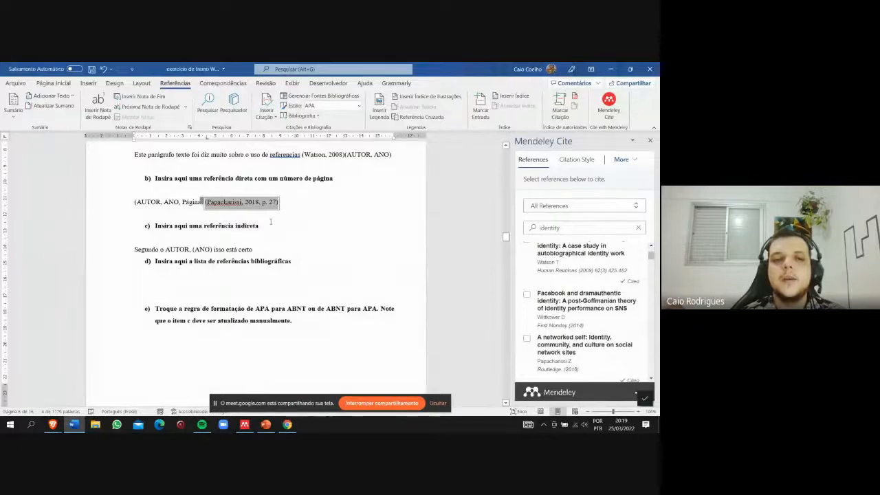
- Insert a citation of "Critical management studies on identity: Mapping the terrain" after "Segundo o" in item c, removing the placeholder text that follows it
left_click(270, 251)
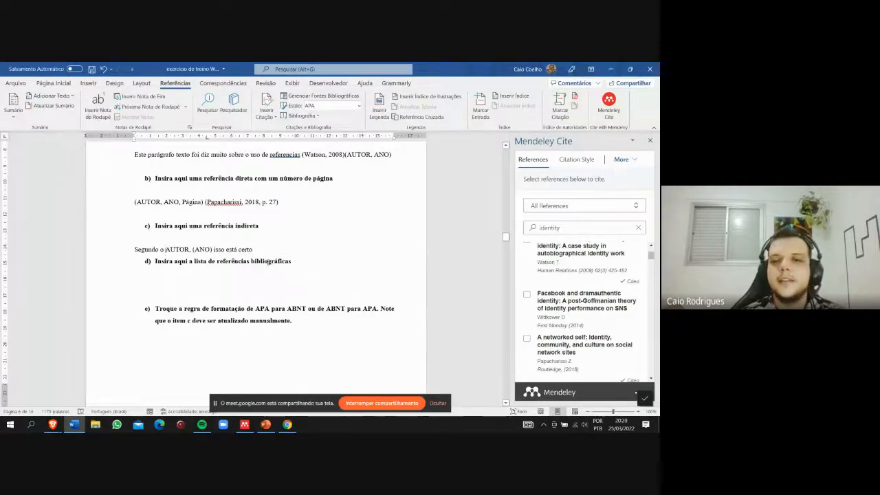
scroll(572, 285, "down", 2)
scroll(573, 285, "down", 2)
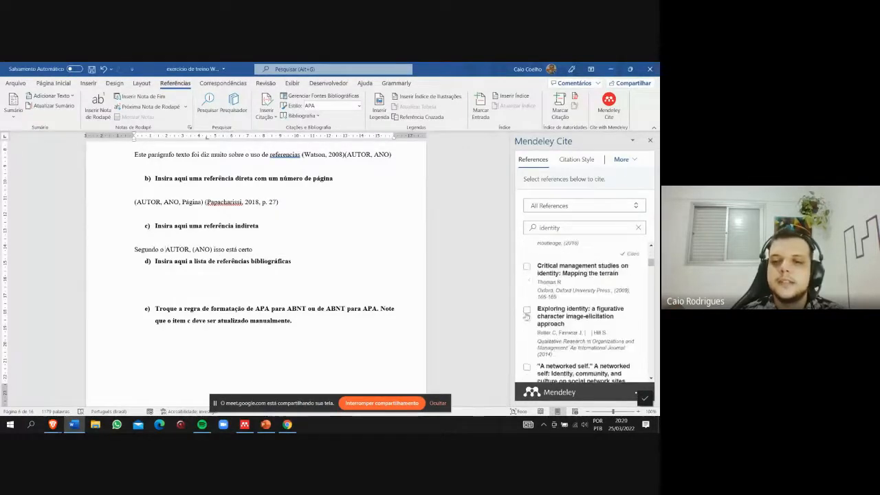
left_click(527, 268)
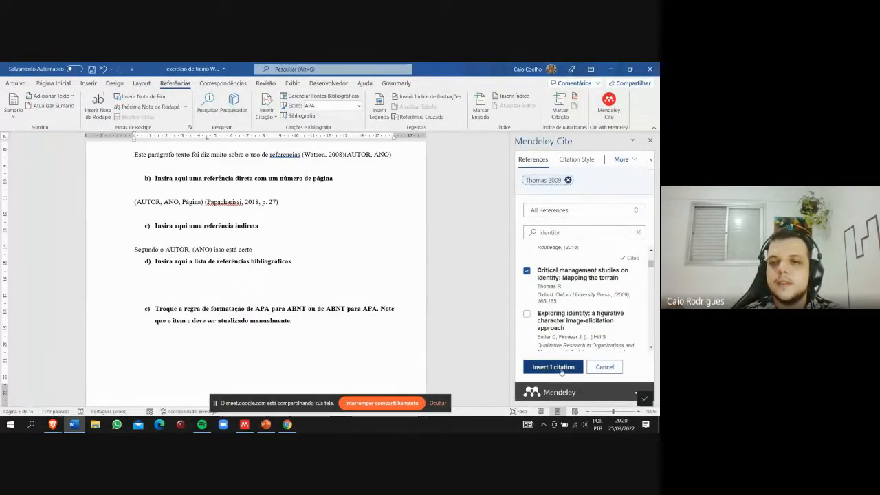
left_click(554, 367)
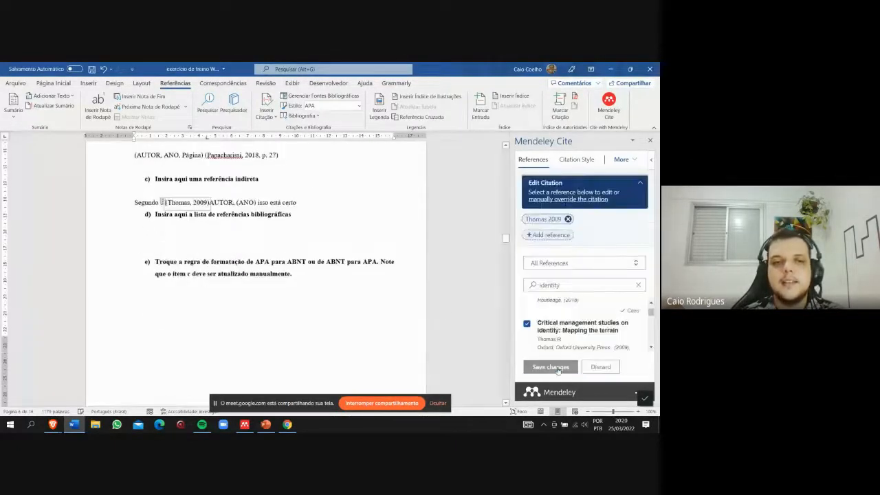
left_click_drag(210, 202, 322, 207)
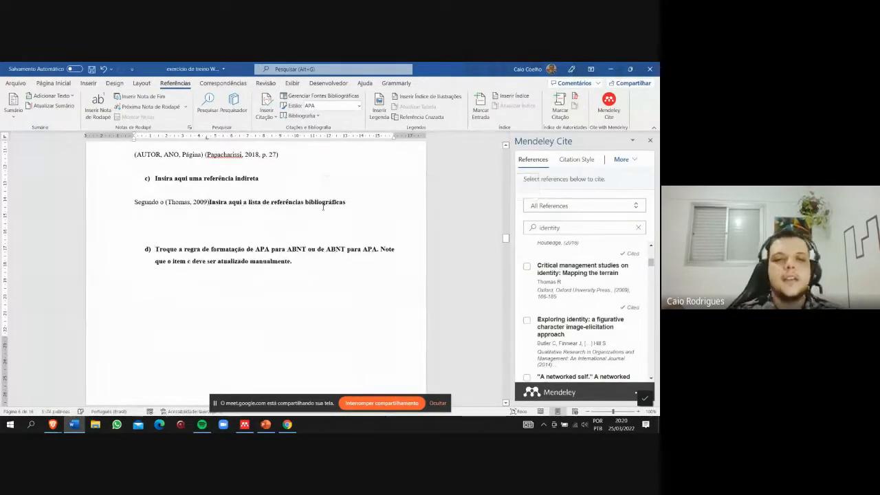
key("Return")
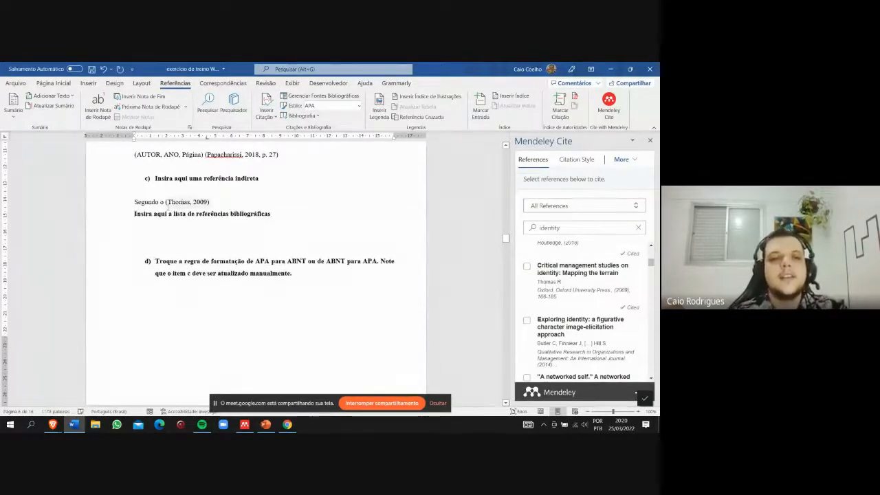
- Rewrite the new citation in item c as an indirect reference, with the author's surname unbracketed and only the year 2009 in parentheses
left_click(167, 204)
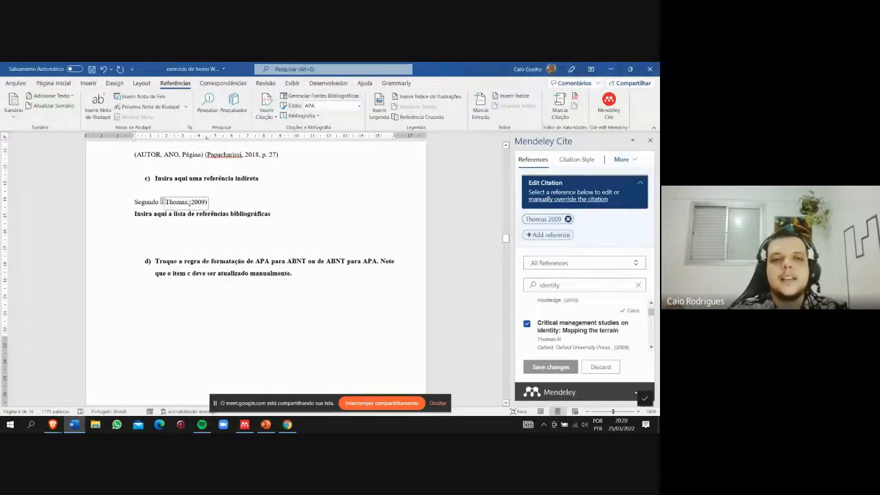
key("BackSpace")
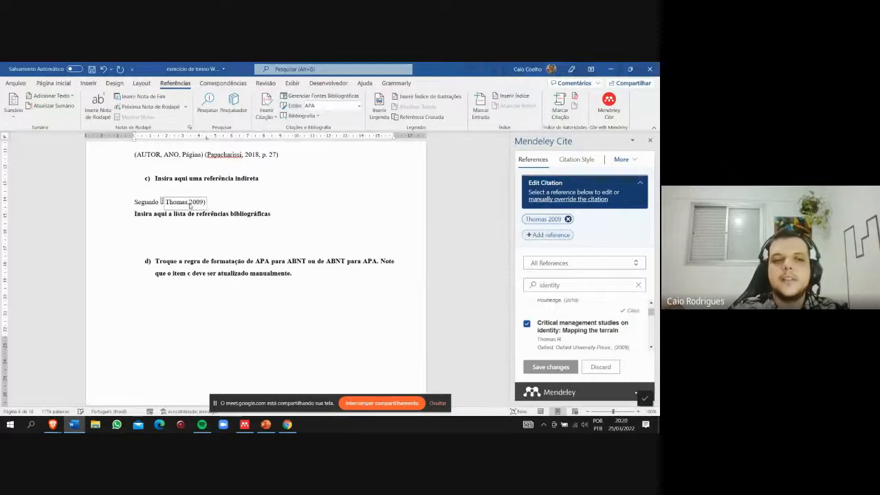
key("BackSpace")
type("(")
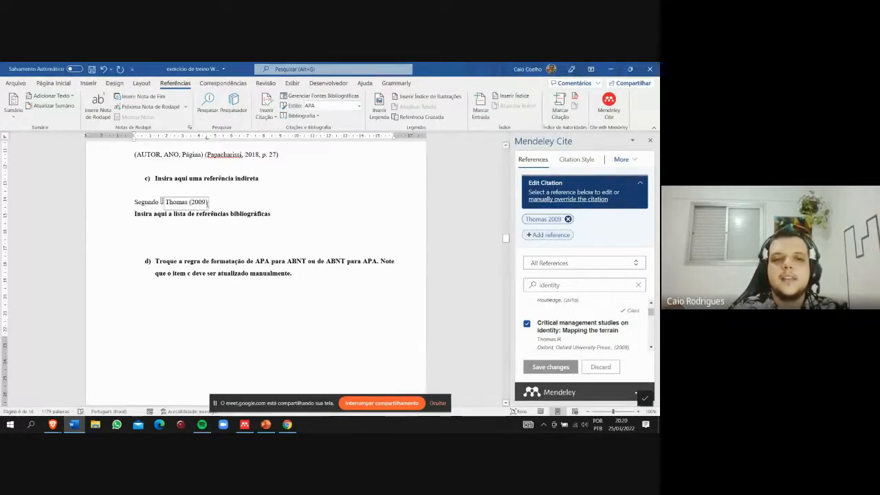
left_click(207, 203)
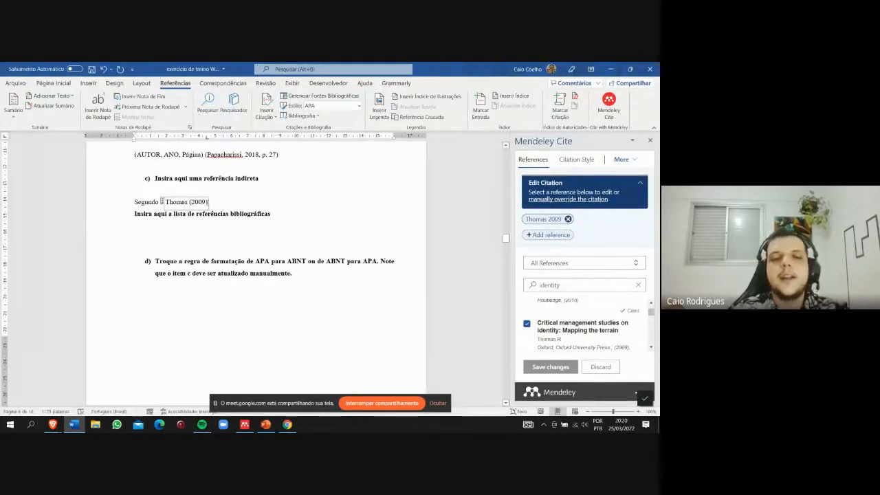
left_click(219, 203)
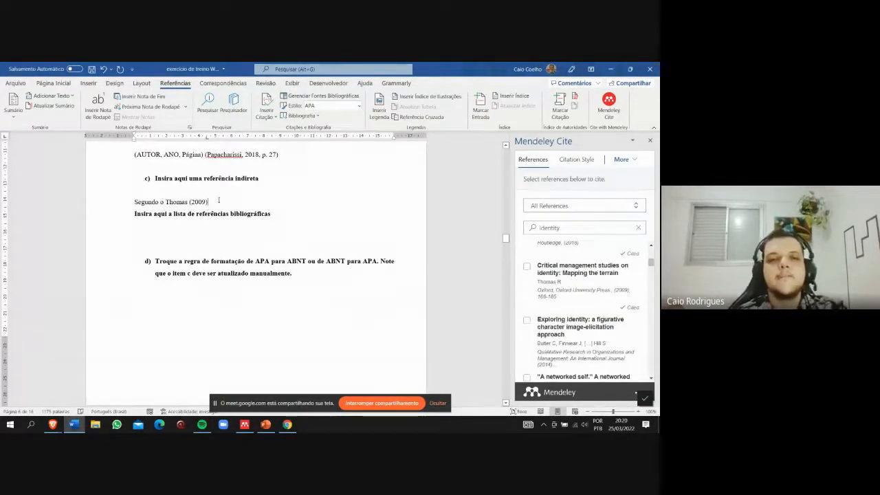
- Inspect the edited indirect citation and its manual override details by selecting and deselecting its field
left_click(196, 204)
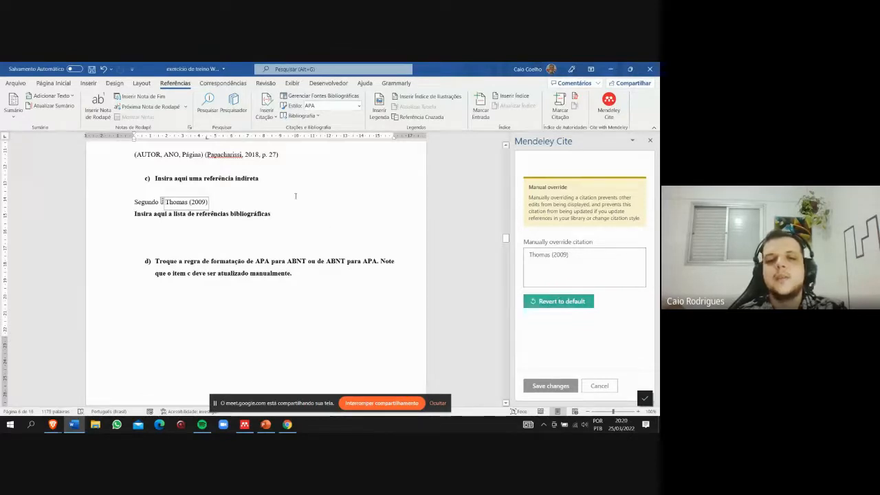
left_click(270, 205)
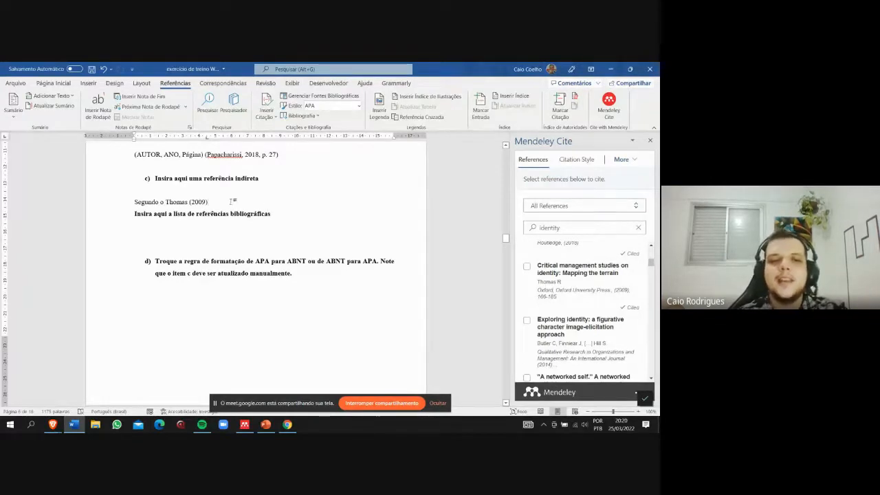
left_click_drag(232, 200, 167, 204)
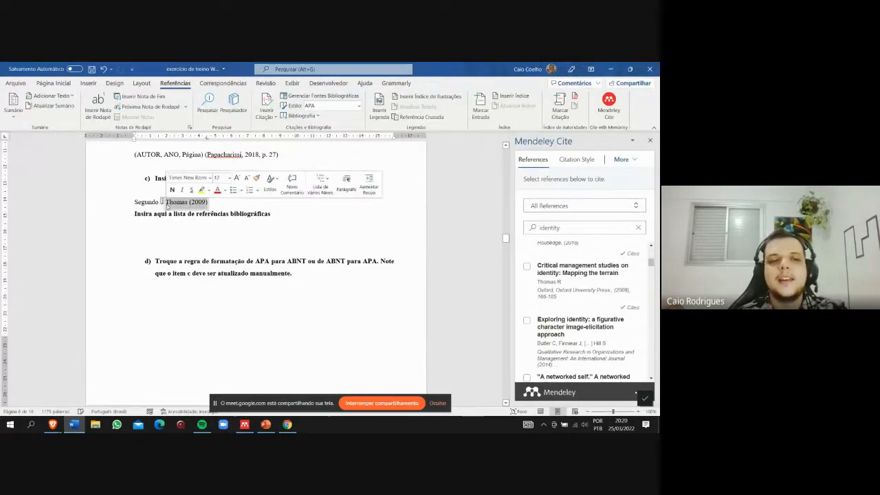
left_click(233, 204)
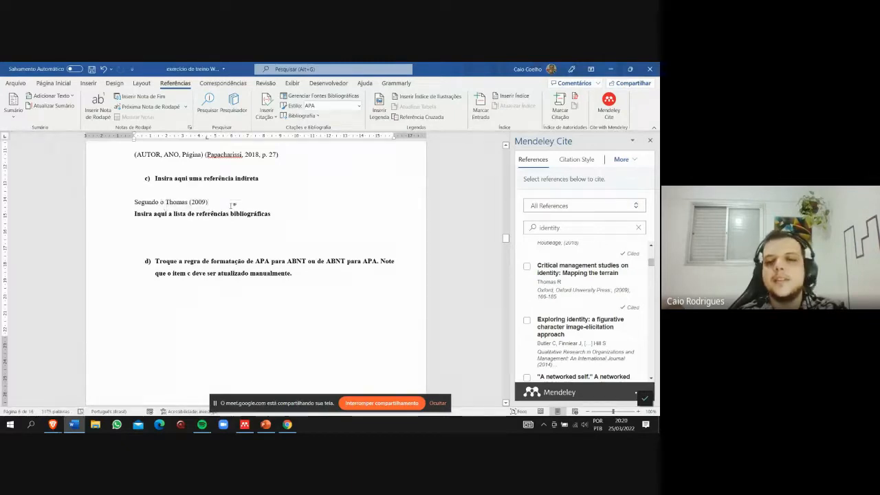
left_click(197, 203)
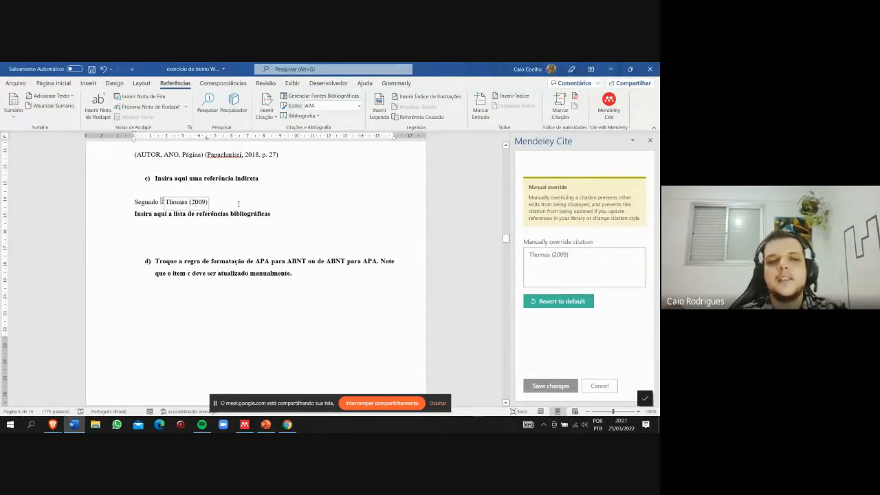
- Insert the Mendeley bibliography on the empty line below "Insira aqui a lista de referências bibliográficas"
left_click(300, 265)
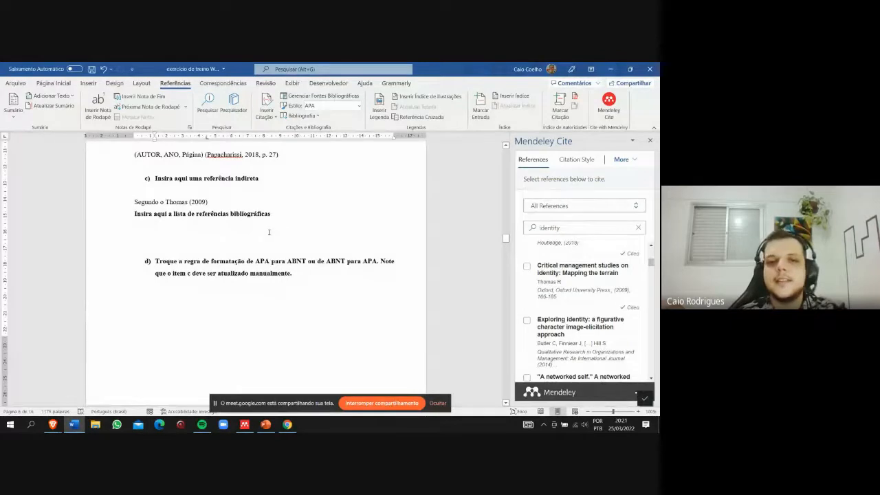
scroll(270, 232, "up", 5)
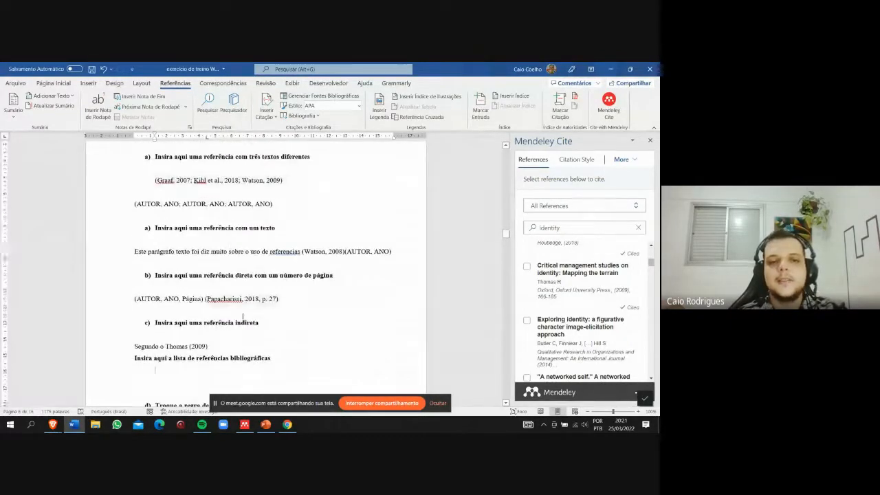
scroll(198, 355, "down", 2)
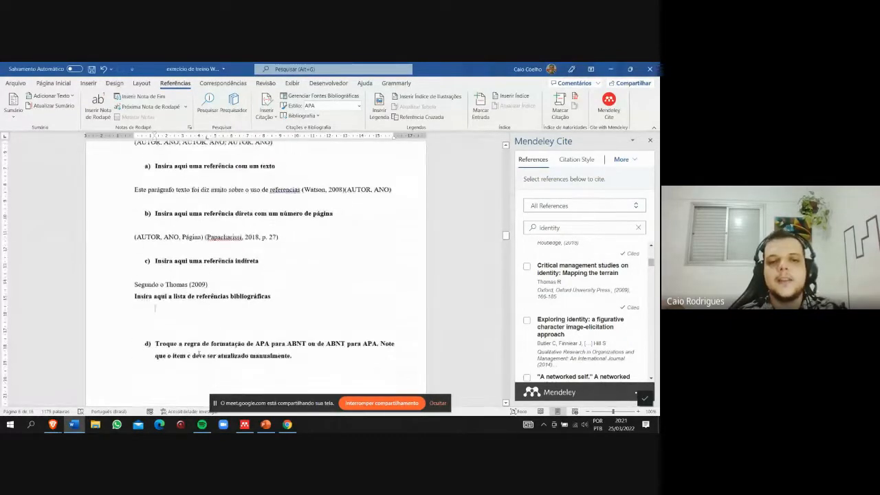
left_click(636, 160)
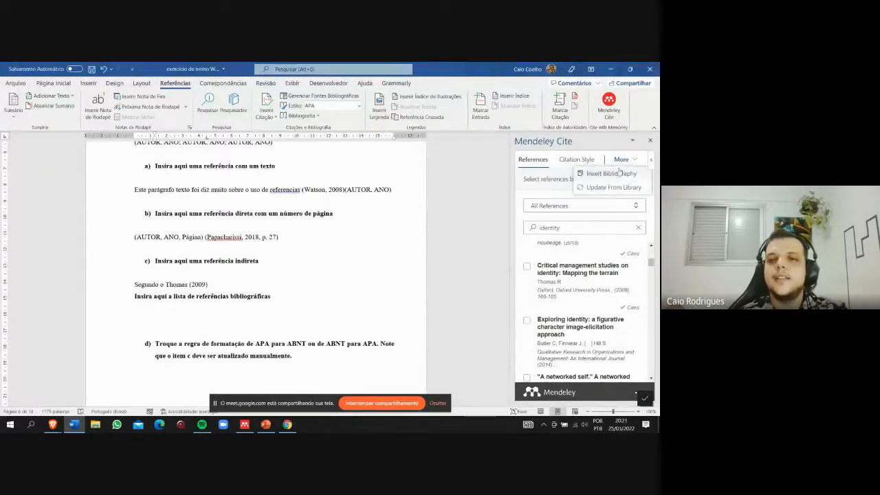
left_click(610, 176)
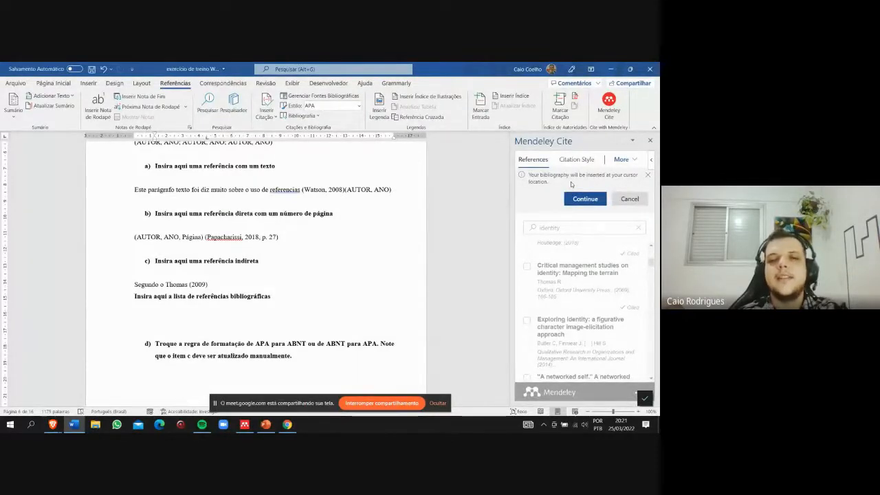
left_click(583, 198)
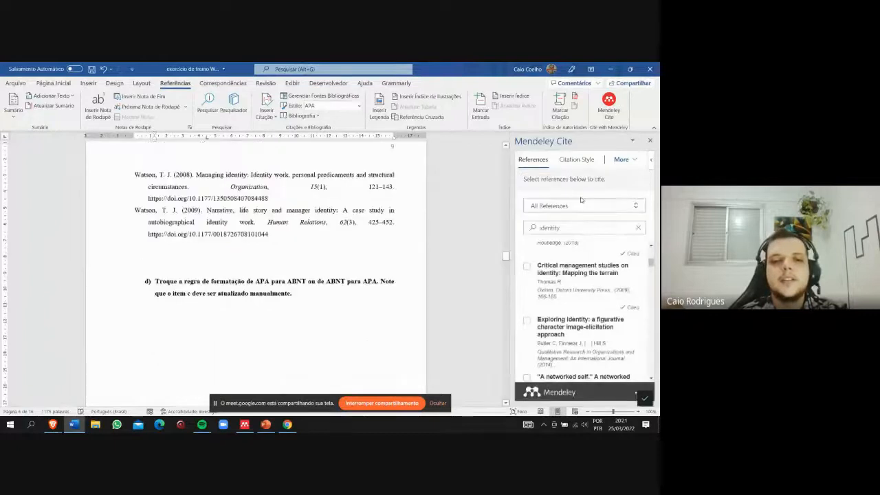
- Examine the inserted bibliography's entries across both pages and compare them with the citations above, down to the style-change exercise item
scroll(147, 212, "up", 10)
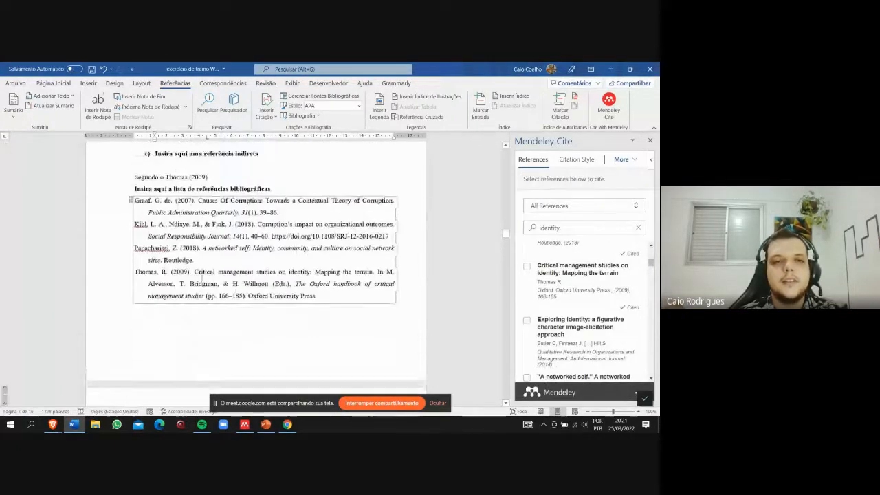
scroll(283, 289, "down", 10)
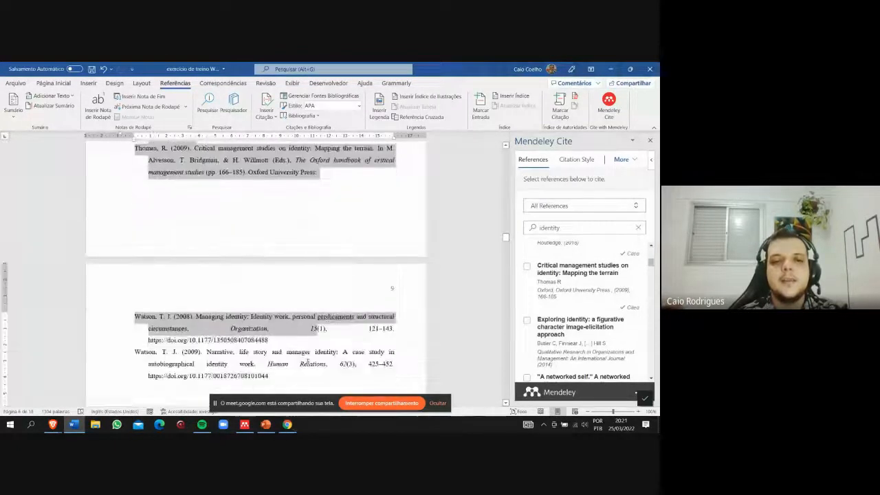
scroll(285, 294, "up", 5)
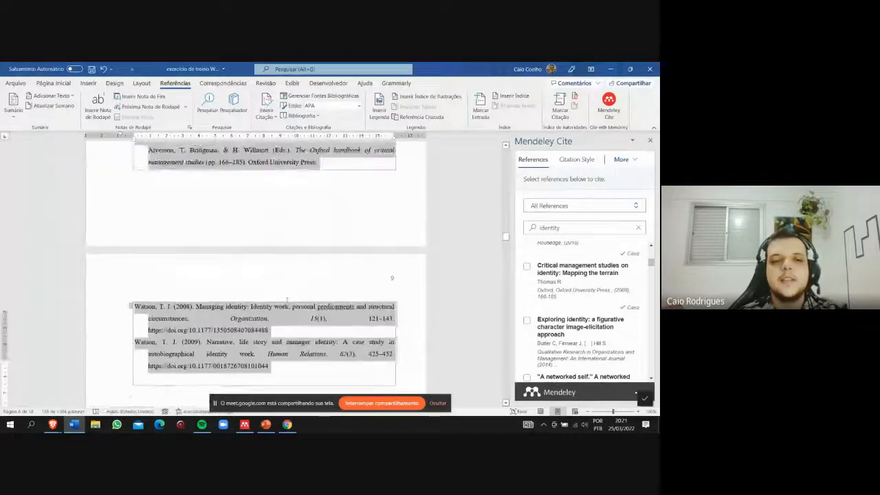
scroll(286, 300, "up", 3)
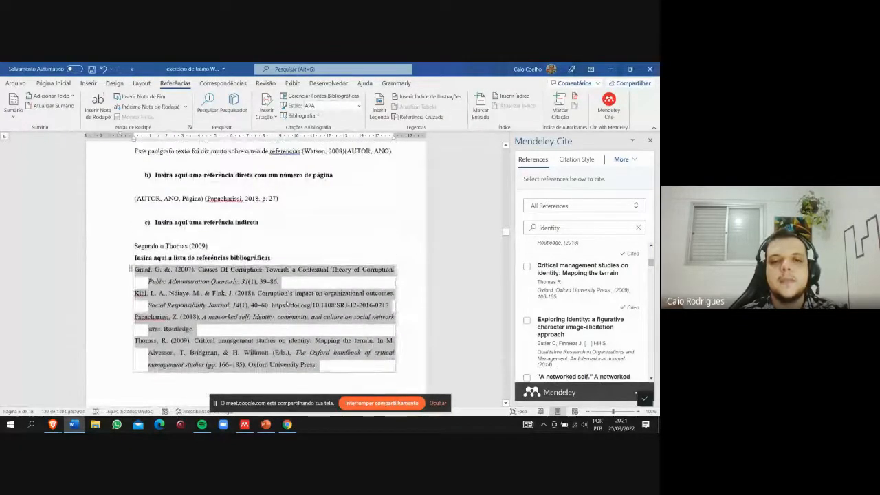
scroll(287, 304, "down", 3)
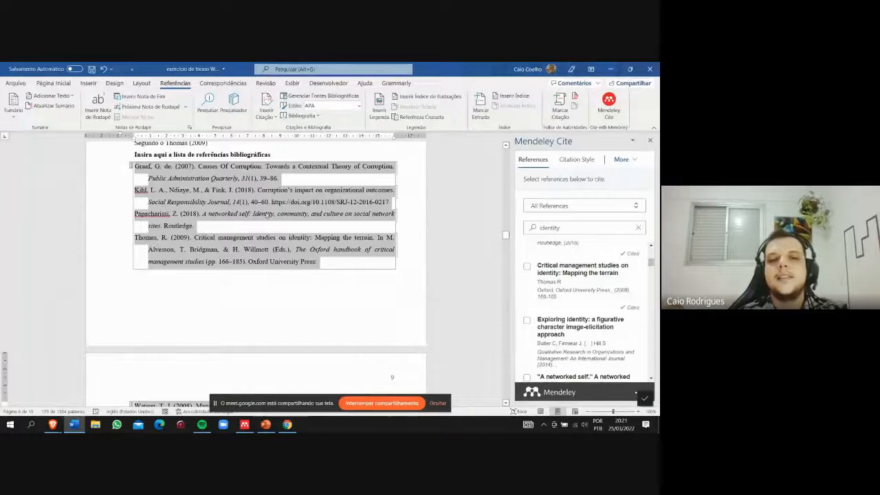
left_click(238, 227)
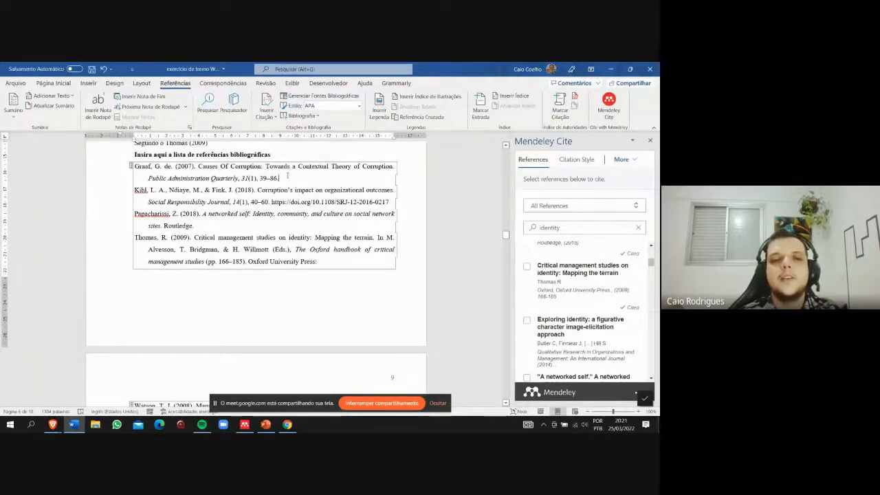
scroll(156, 311, "down", 3)
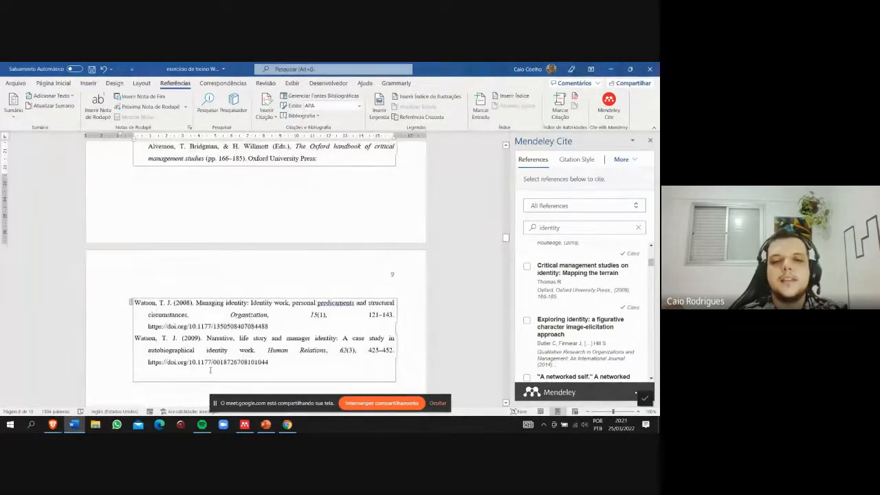
scroll(210, 370, "down", 3)
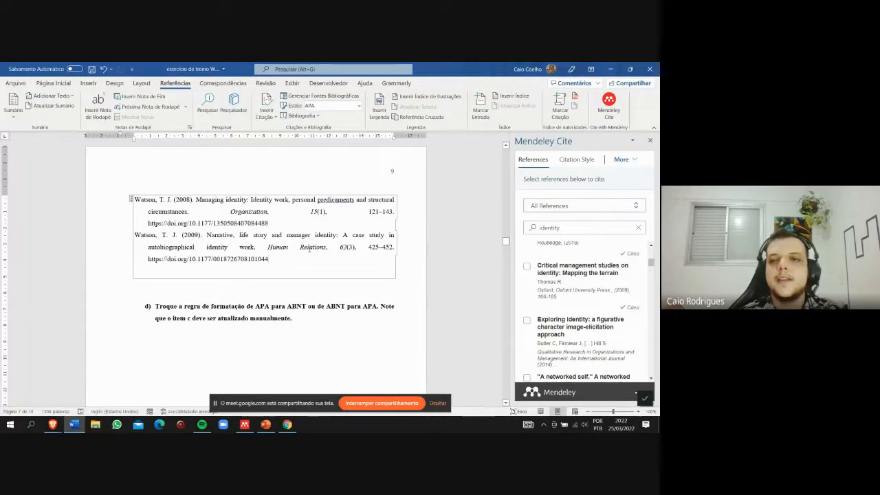
- Change the citation style to Associação Brasileira de Normas Técnicas (Português - Brasil) and check the reformatted citations and bibliography
left_click(579, 160)
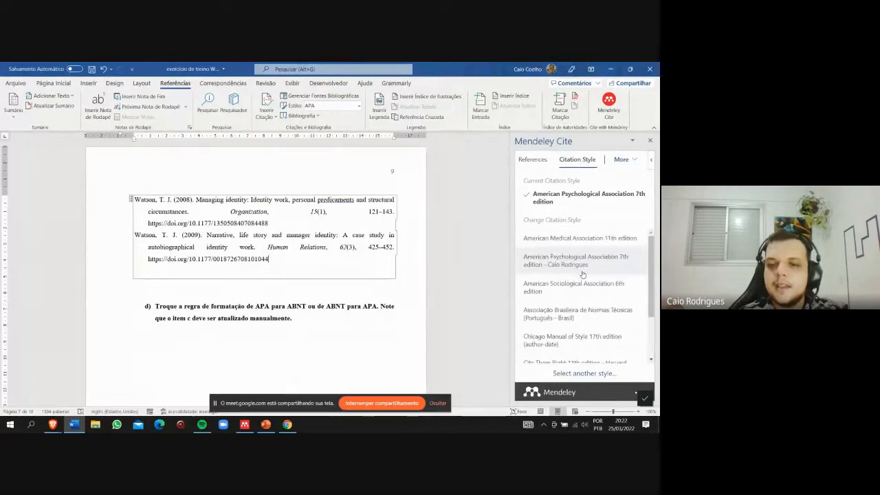
left_click(576, 314)
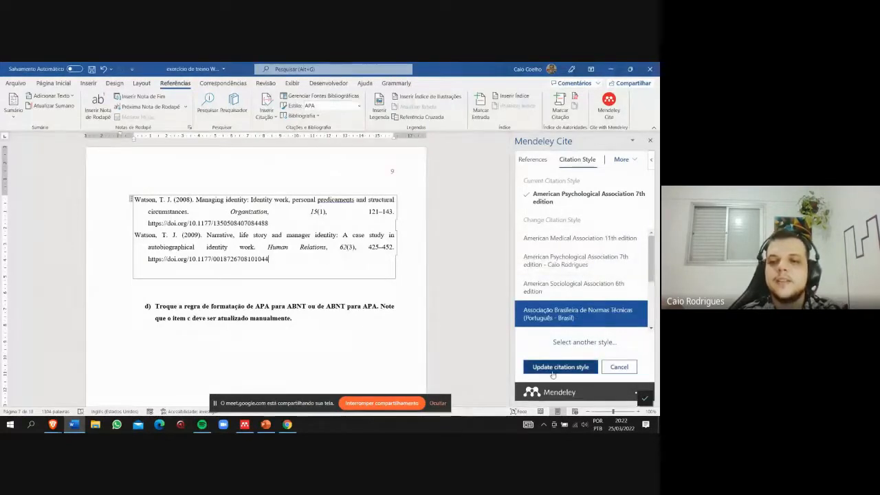
left_click(551, 369)
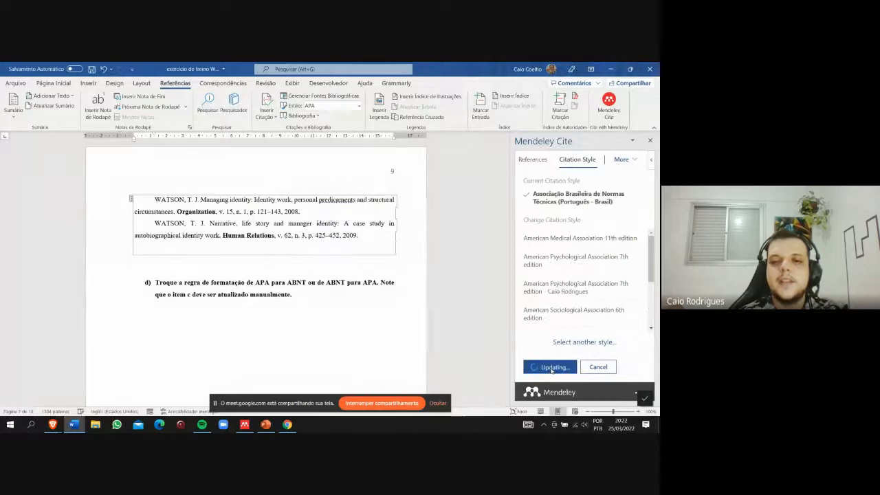
scroll(241, 296, "up", 3)
scroll(241, 293, "up", 5)
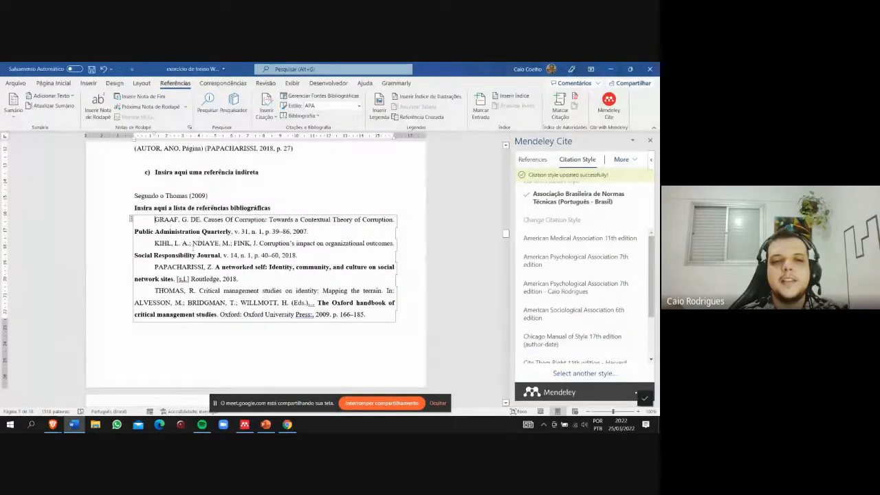
scroll(204, 245, "down", 1)
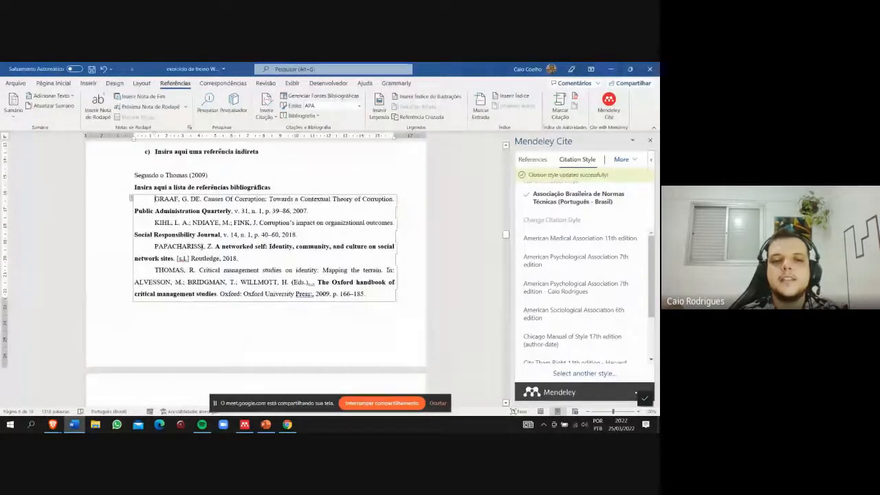
- Review the ABNT-formatted bibliography on both pages, marking the repeated author's surname in the last entry, and briefly check the Mendeley Reference Manager library
scroll(203, 246, "down", 4)
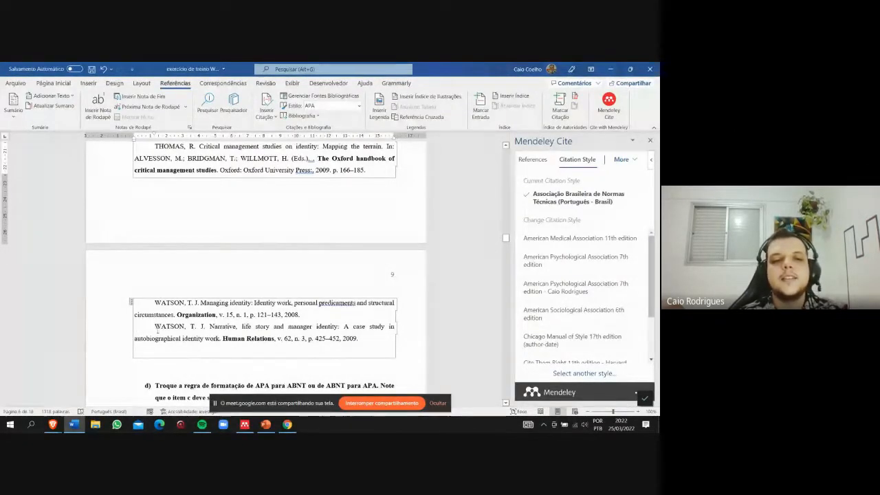
left_click_drag(155, 326, 190, 326)
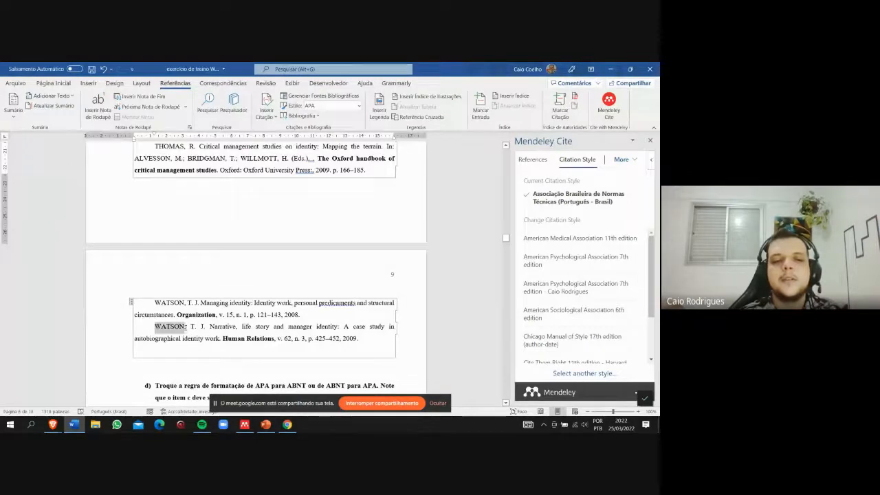
left_click(252, 428)
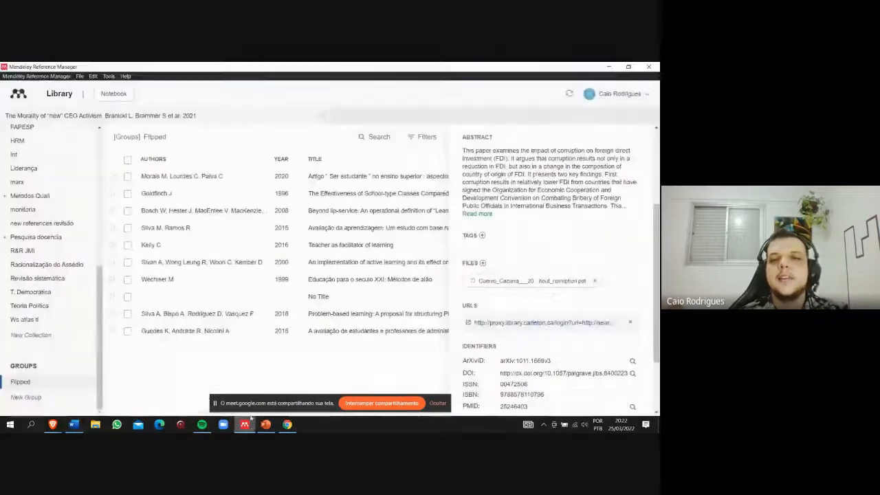
left_click(612, 66)
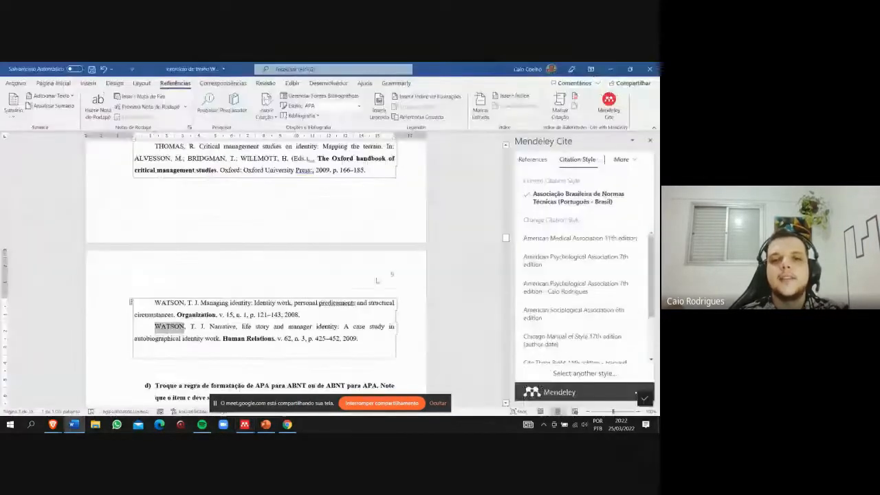
scroll(331, 348, "up", 5)
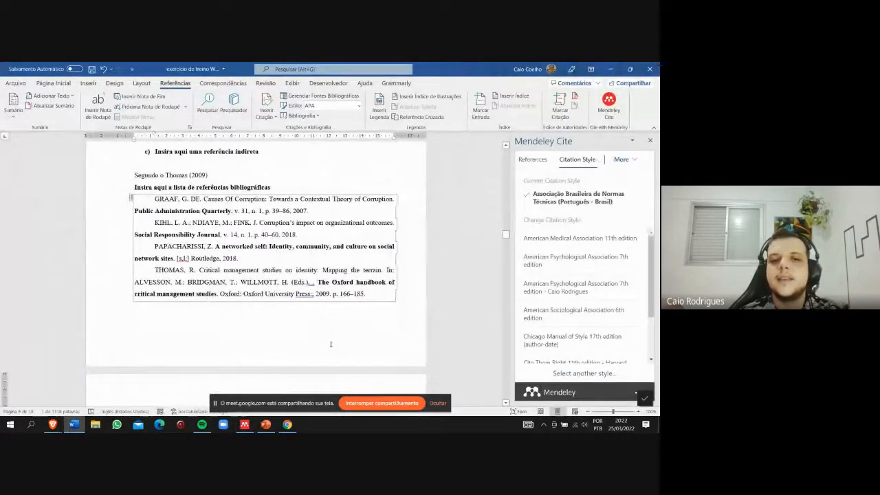
- Look through the remainder of the document from exercise item d down to the Apêndice page
scroll(331, 348, "down", 5)
scroll(331, 345, "down", 5)
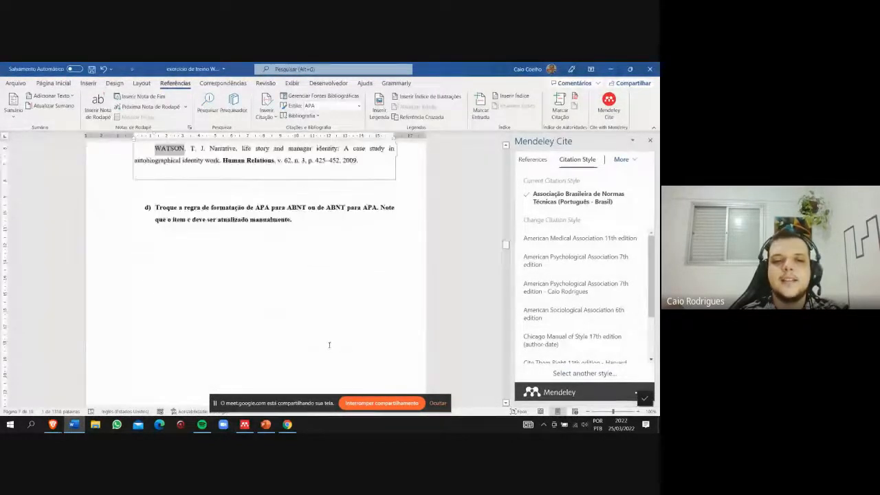
scroll(330, 349, "down", 3)
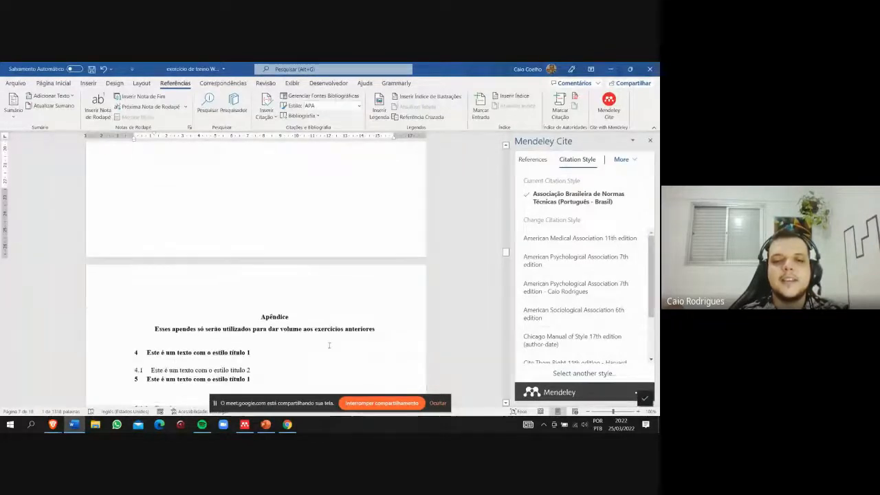
scroll(319, 327, "up", 4)
scroll(183, 280, "down", 3)
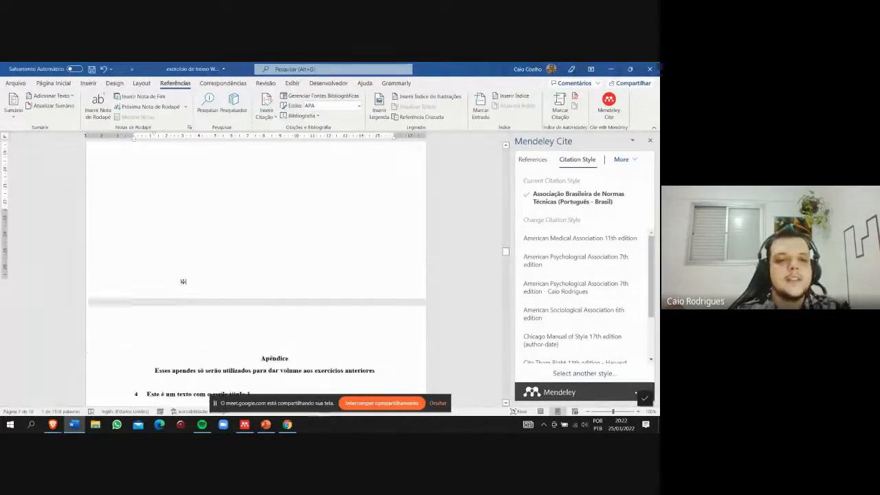